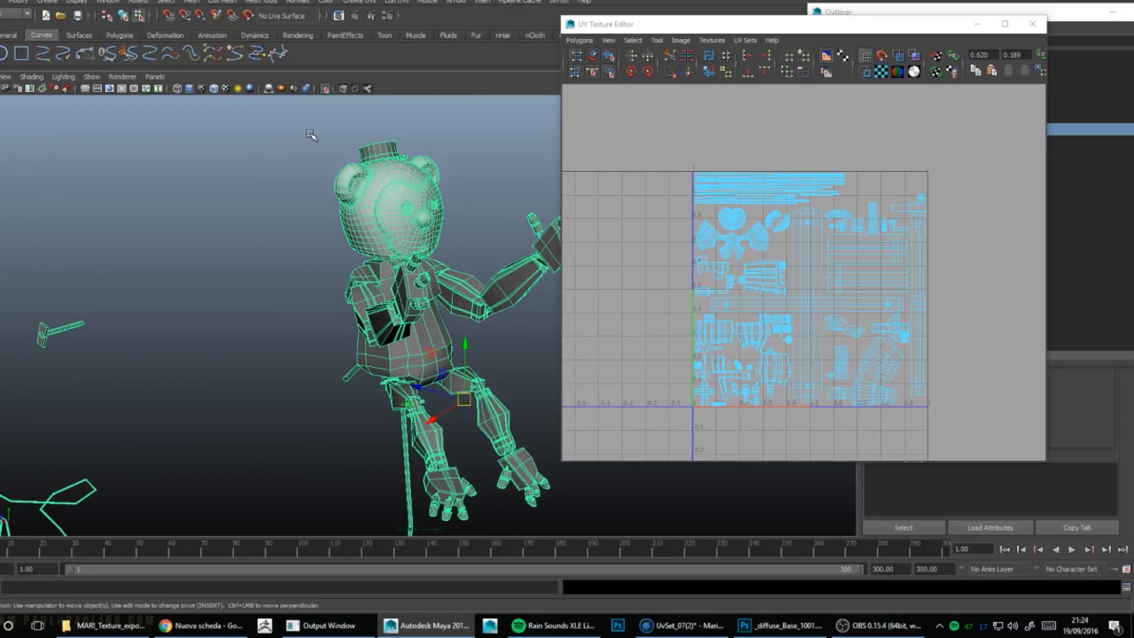
Step: Bring up the Outliner and turn off isolated display to show the whole One_puppet_band model
scroll(312, 136, "down", 10)
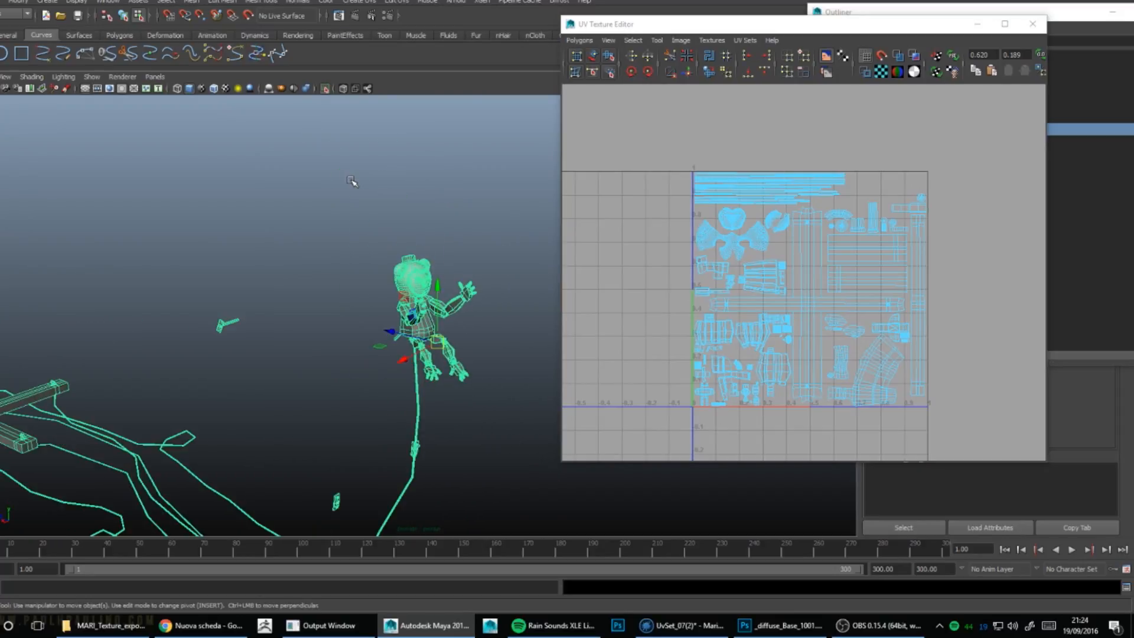
mouse_move(350, 213)
left_mouse_down("alt")
mouse_move(328, 185)
mouse_move(349, 210)
left_mouse_up("alt")
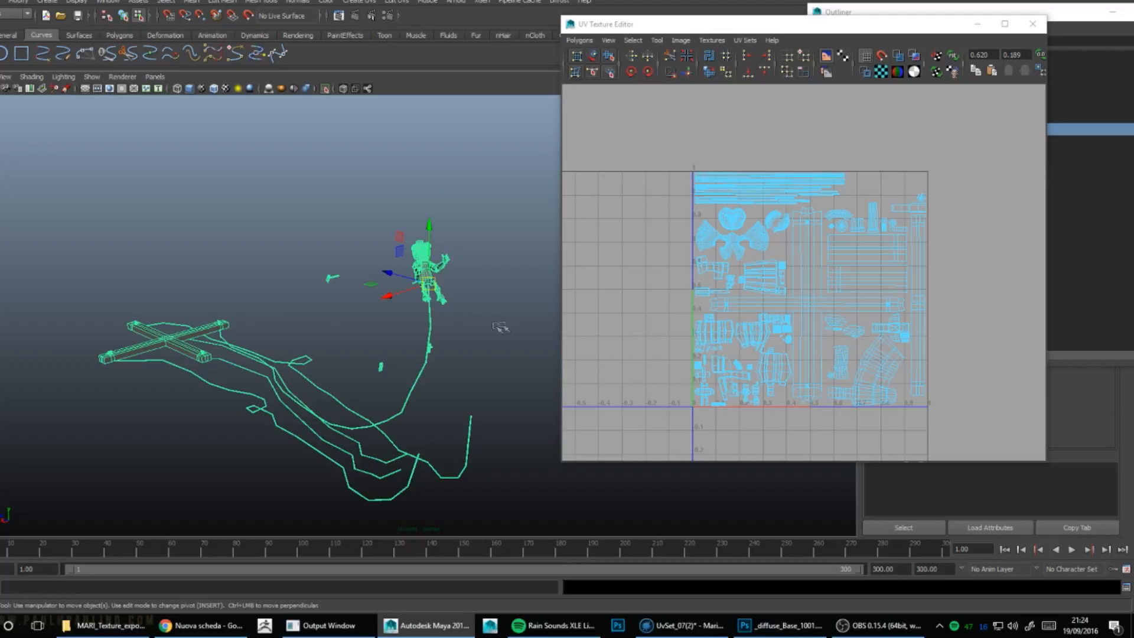
left_click(891, 12)
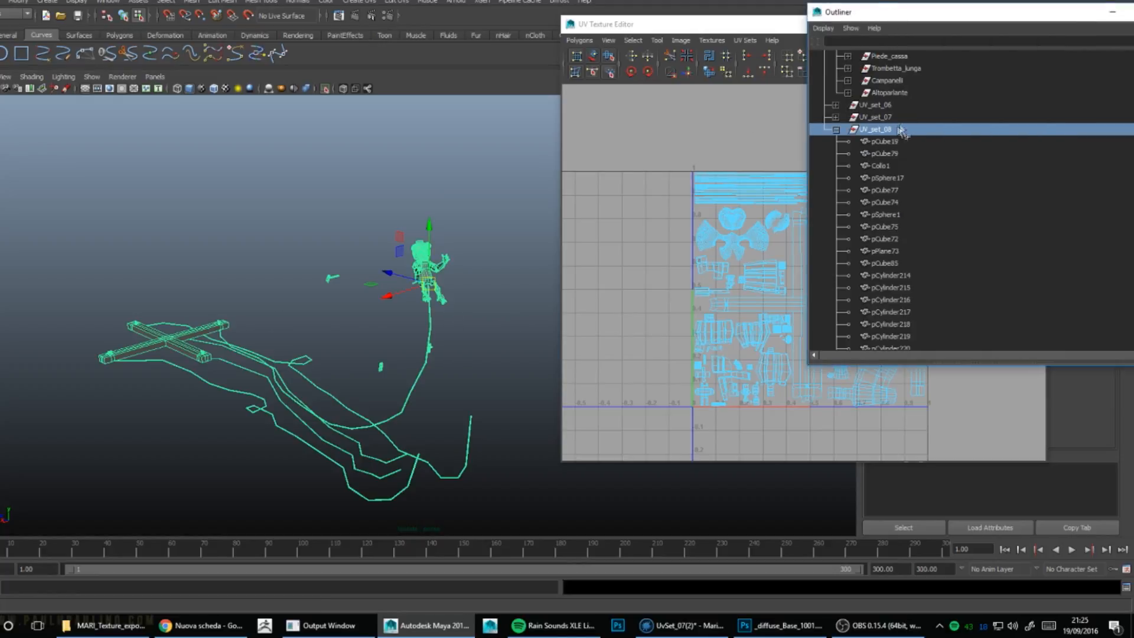
left_click(326, 92)
left_click_drag(358, 248, 385, 235, "alt")
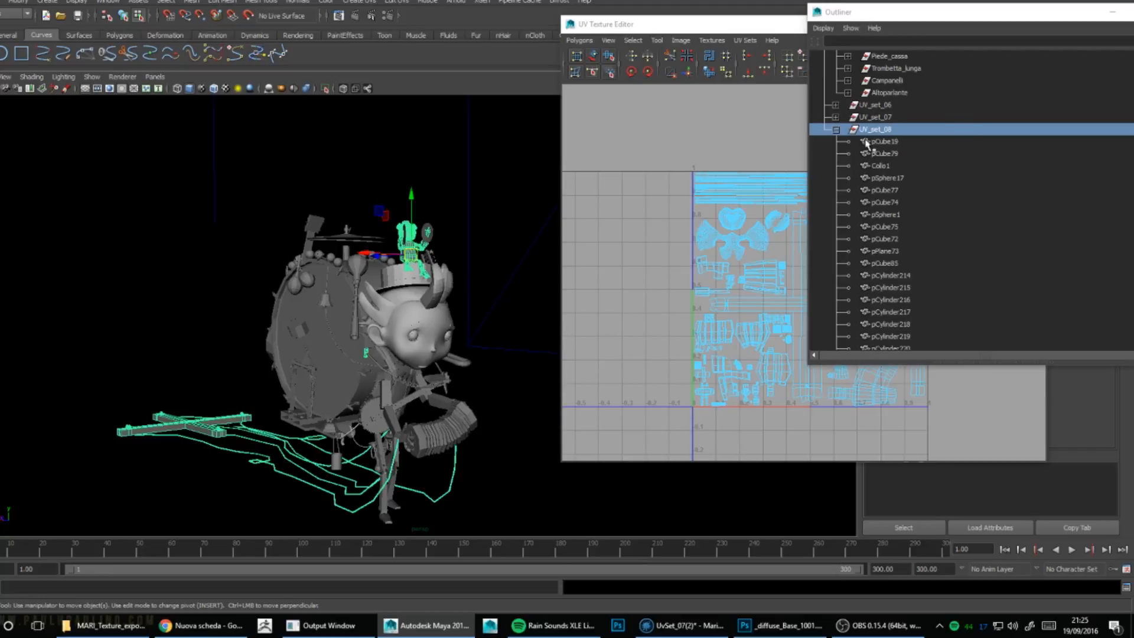
Step: Collapse the expanded UV_set_08 and UV_set_05 groups in the Outliner
left_click(835, 129)
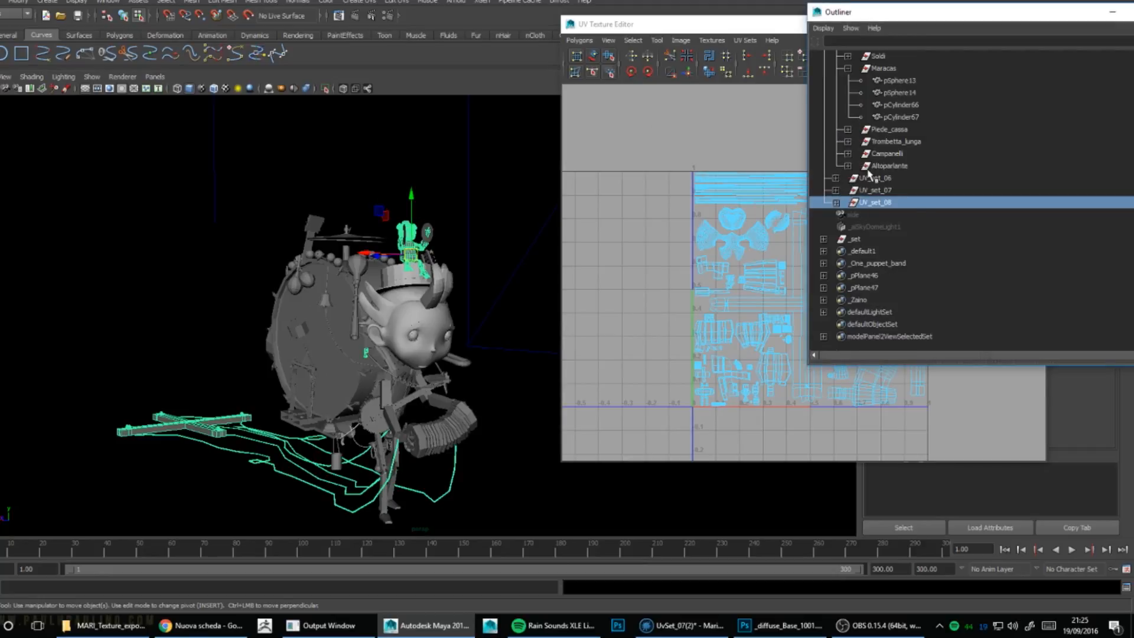
scroll(845, 152, "up", 3)
left_click(835, 141)
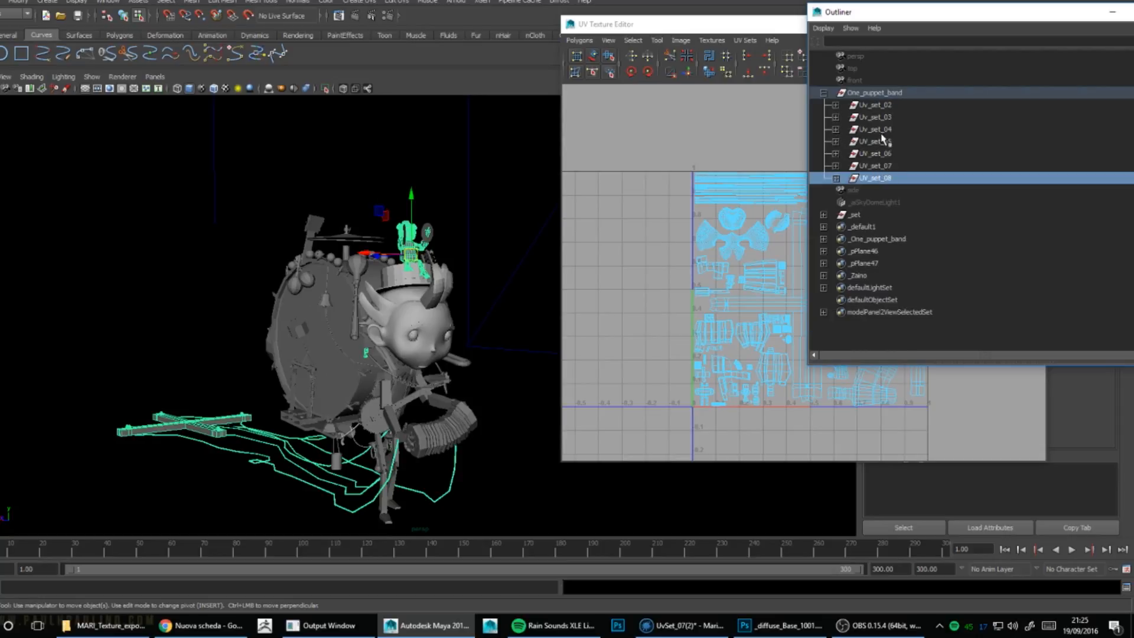
Step: Examine the UV layouts of all groups from Uv_set_02 to UV_set_08 together, followed by UV_set_07, UV_set_06 and Uv_set_02 individually
left_click(882, 108)
left_click(886, 179, "shift")
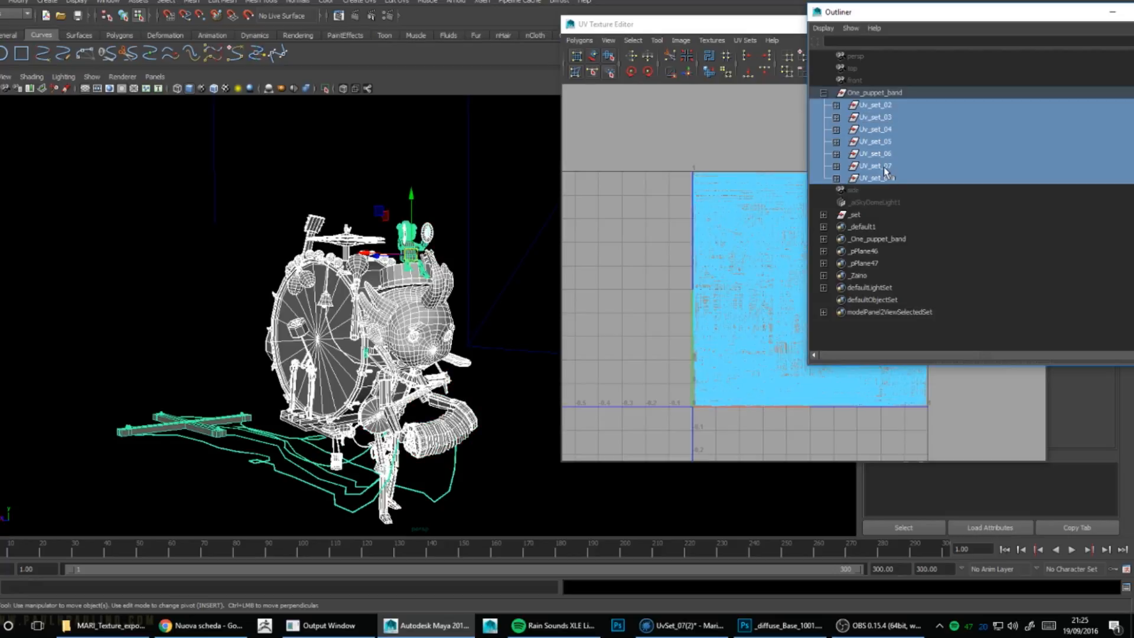
left_click(886, 166)
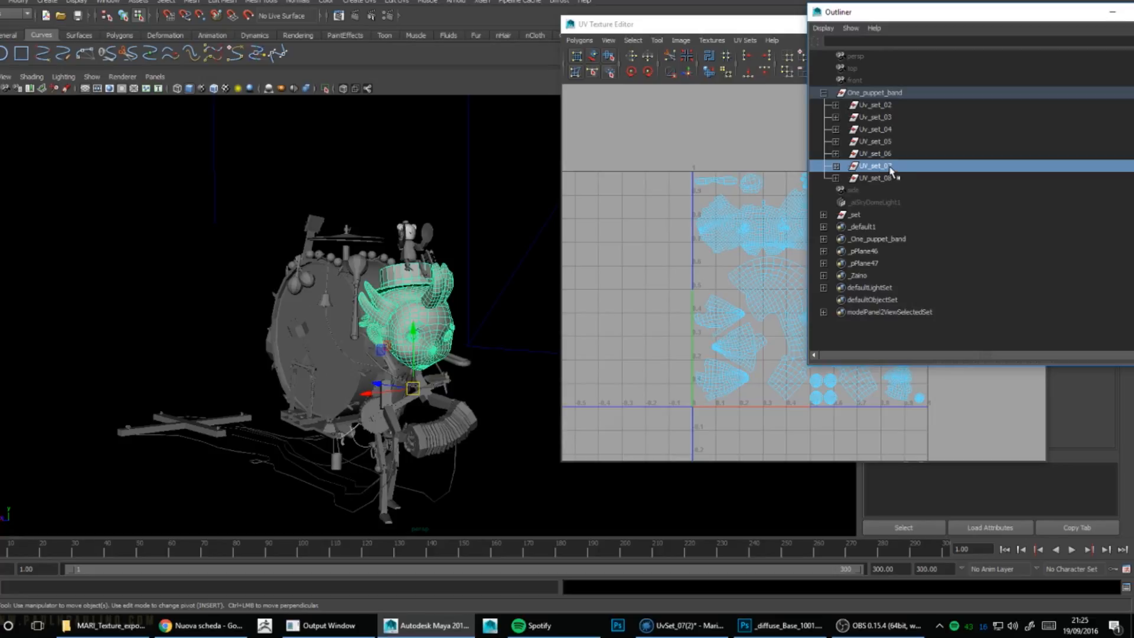
left_click(884, 157)
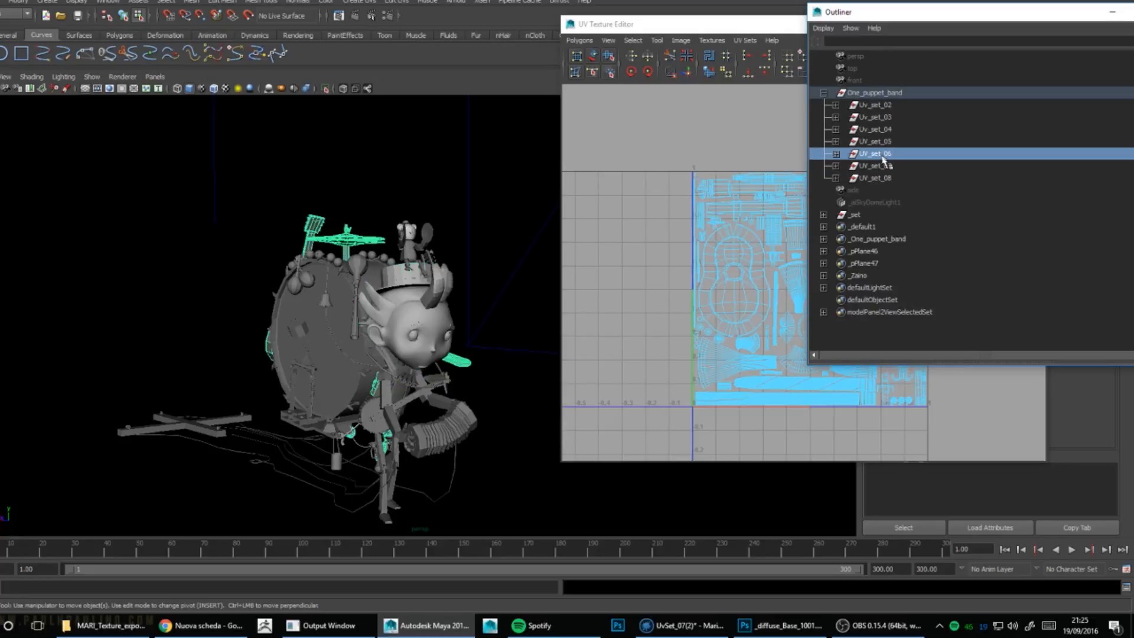
left_click(880, 107)
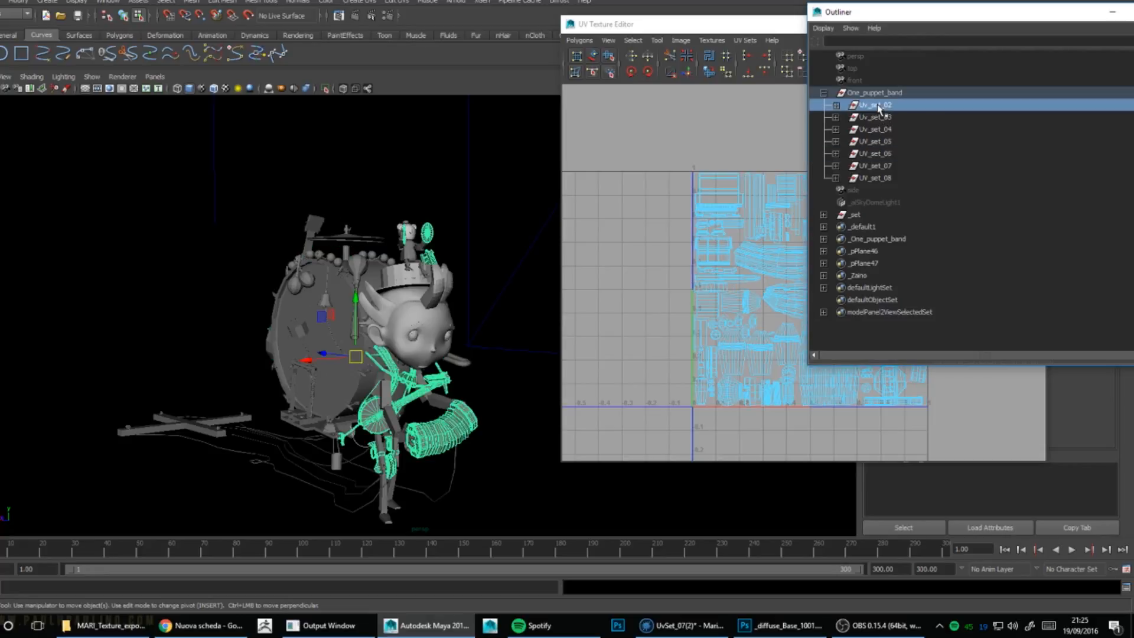
Step: Isolate the UV_set_07 head group in the viewport and reposition the UV Texture Editor to show its full UV layout
left_click(880, 167)
left_click(324, 90)
middle_click_drag(412, 205, 383, 209, "alt")
scroll(362, 183, "up", 2)
left_click(718, 24)
left_click_drag(720, 34, 666, 39)
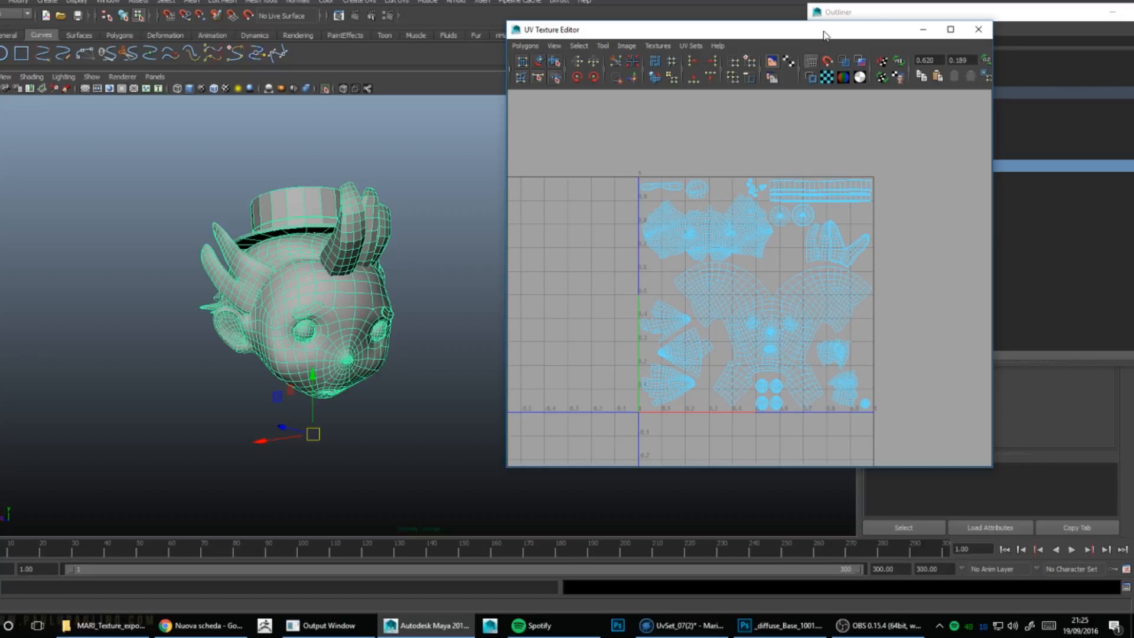
Step: Smooth the character's face and ears mesh with exponential OpenSubdiv Catmull-Clark divisions
left_click_drag(480, 299, 365, 290, "alt")
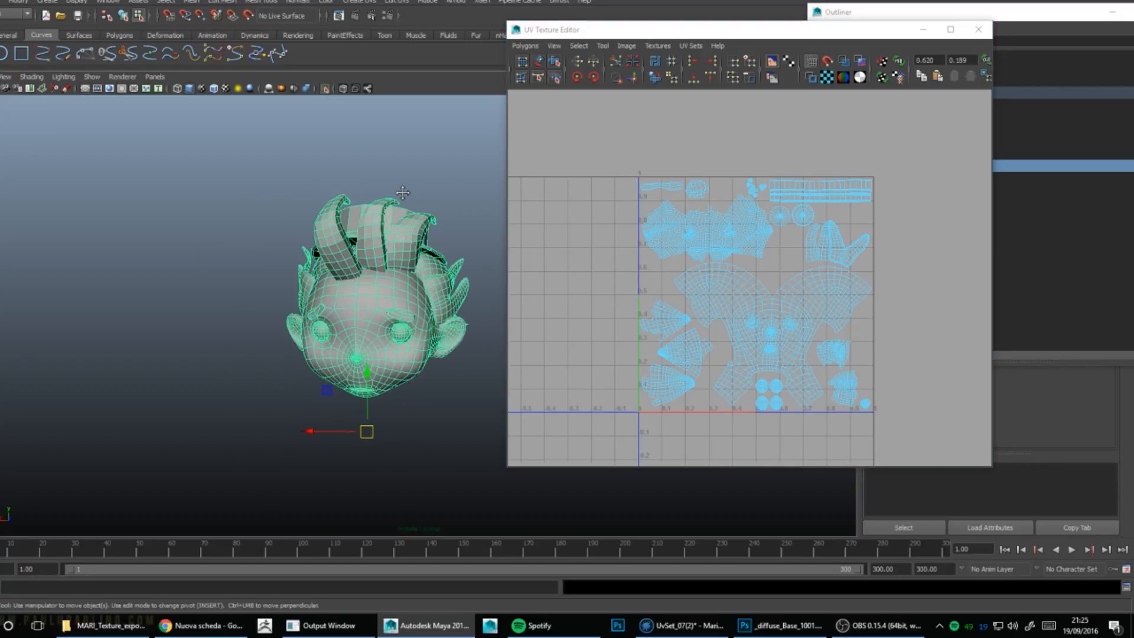
middle_click_drag(408, 281, 366, 295, "alt")
scroll(366, 295, "up", 2)
scroll(334, 220, "up", 2)
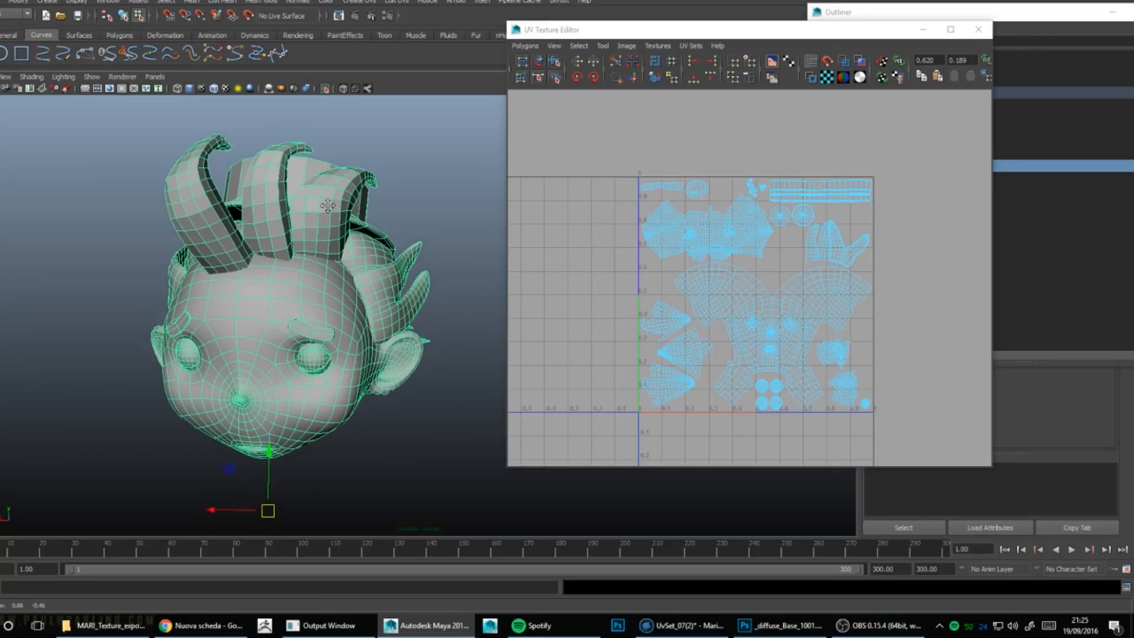
key("q")
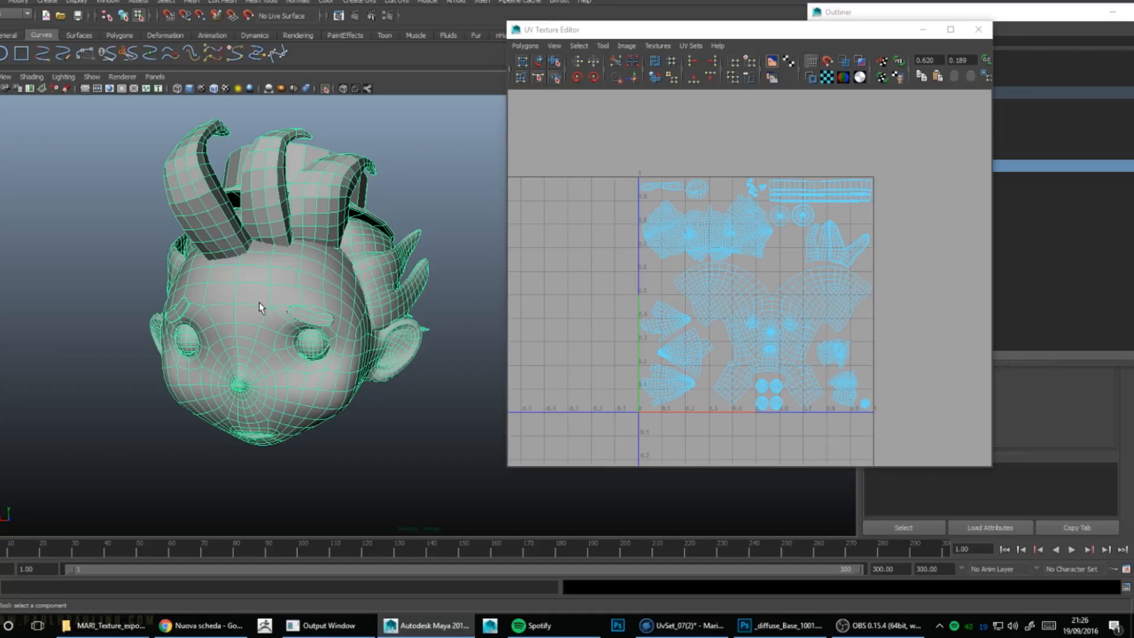
left_click_drag(306, 399, 346, 401, "alt")
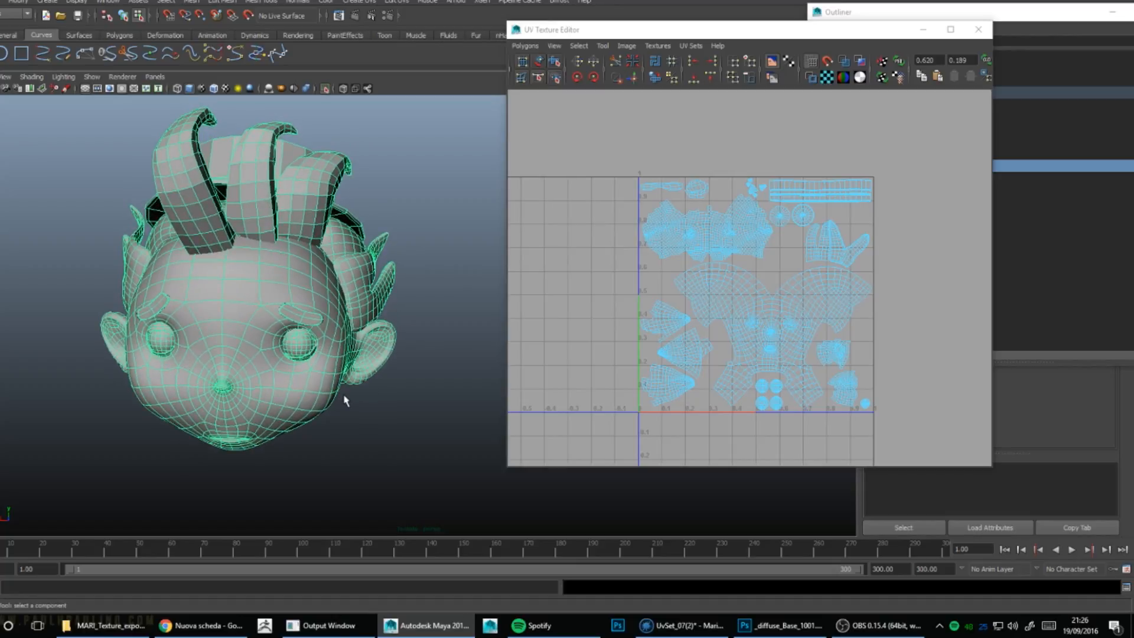
left_click(364, 357)
left_click(46, 3)
mouse_move(188, 3)
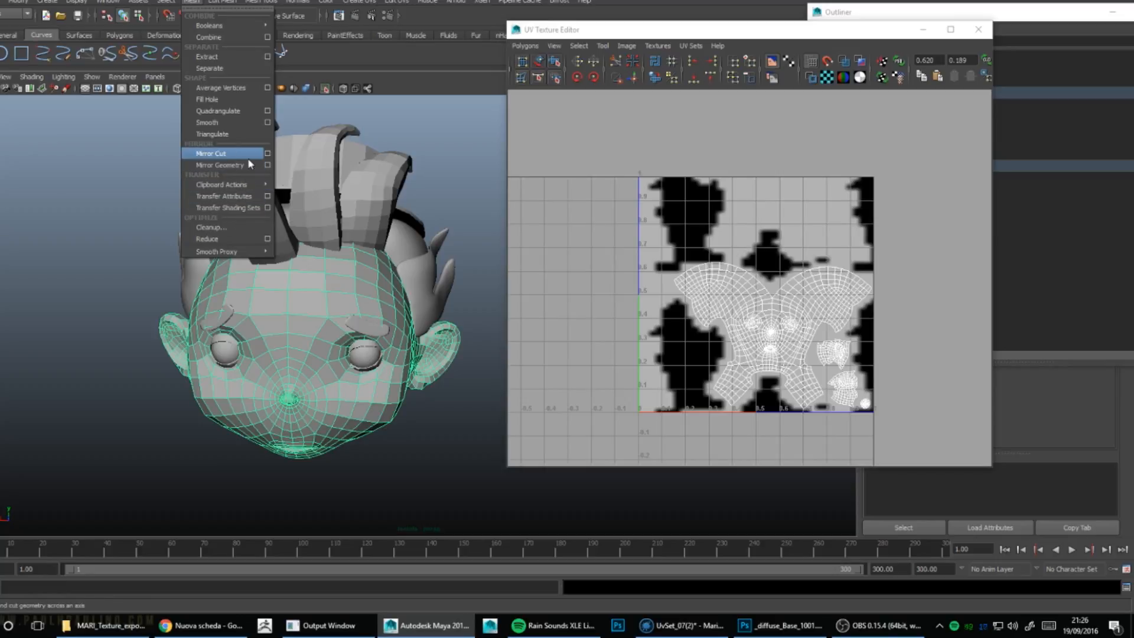
left_click(268, 122)
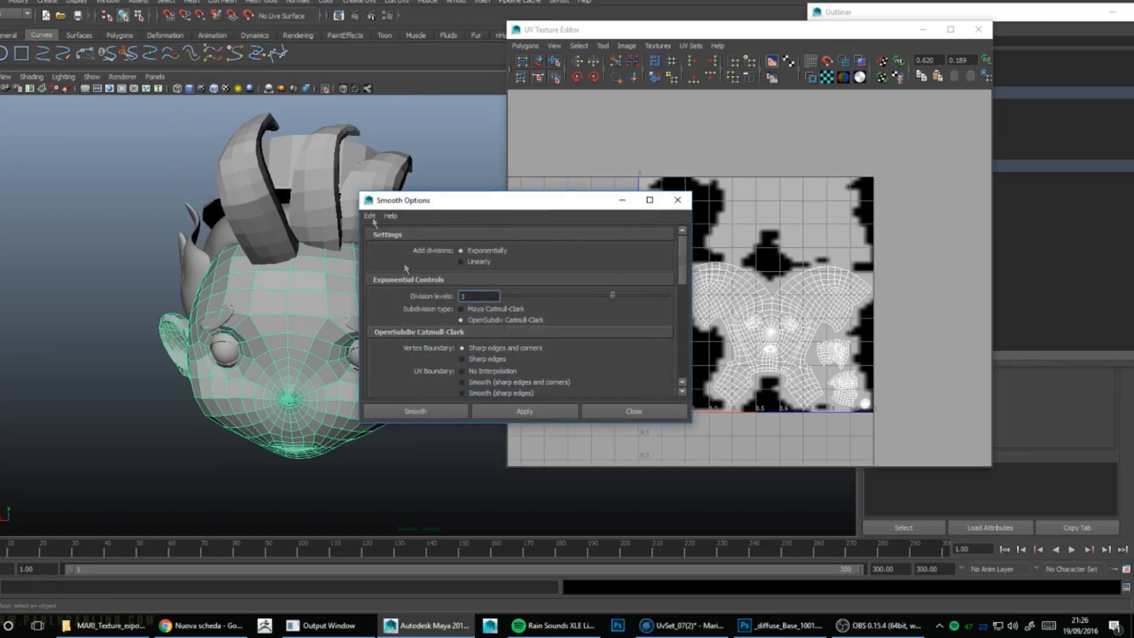
double_click(471, 297)
left_click(417, 410)
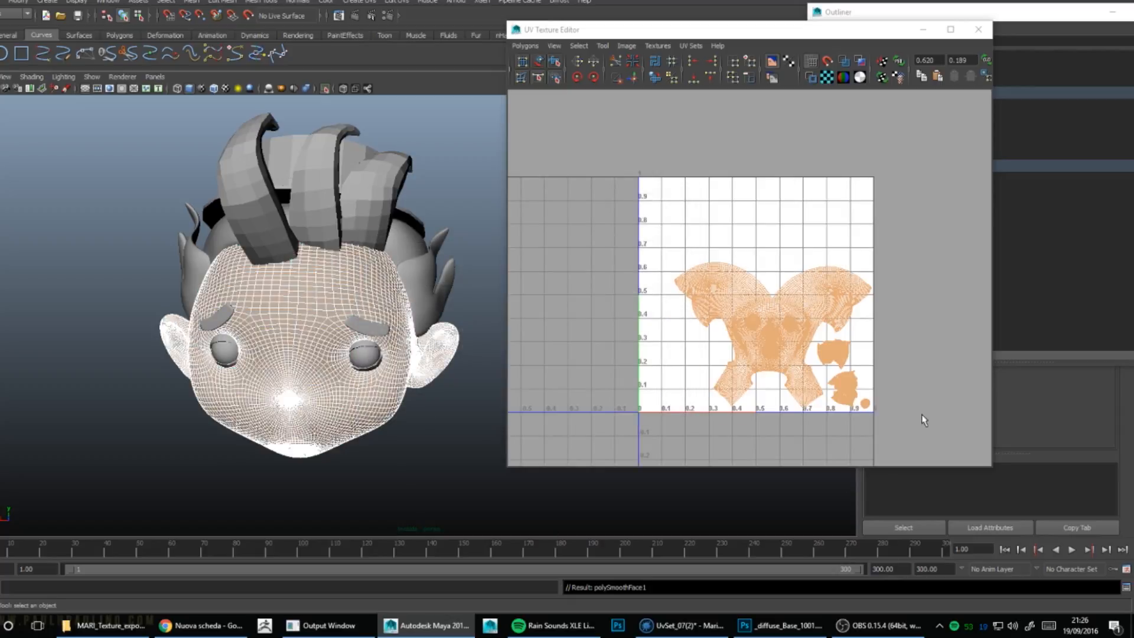
Step: Inspect the smoothed head from several angles and compare the UVs of the front hair tufts and the face
left_click_drag(276, 392, 258, 317, "alt")
left_click(261, 263)
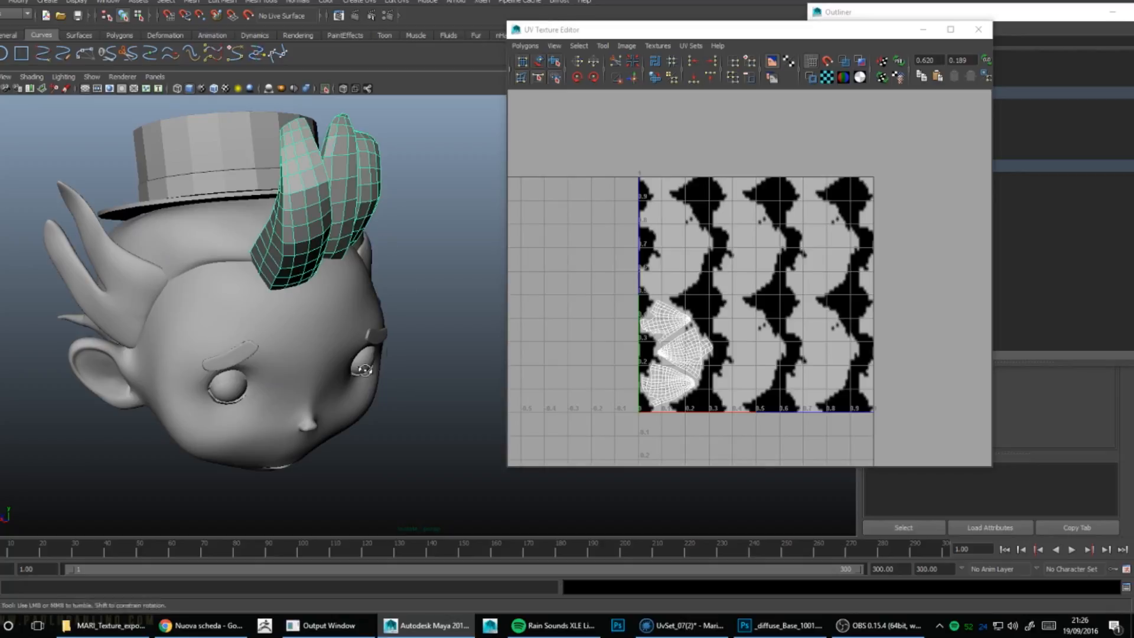
left_click_drag(261, 263, 265, 216, "alt")
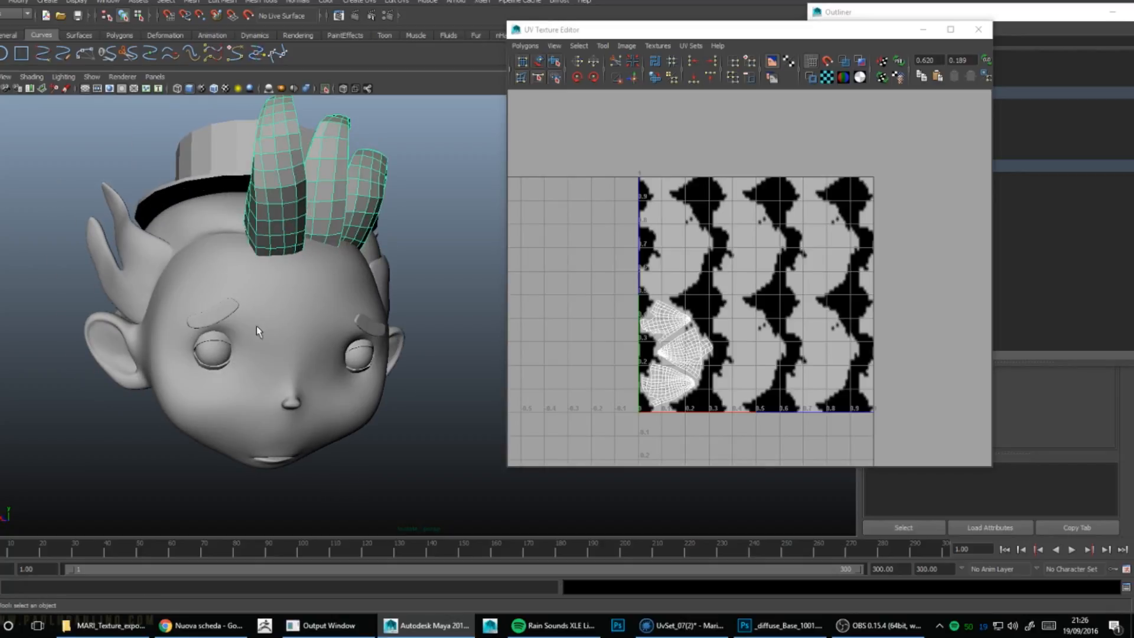
left_click_drag(239, 346, 234, 354, "alt")
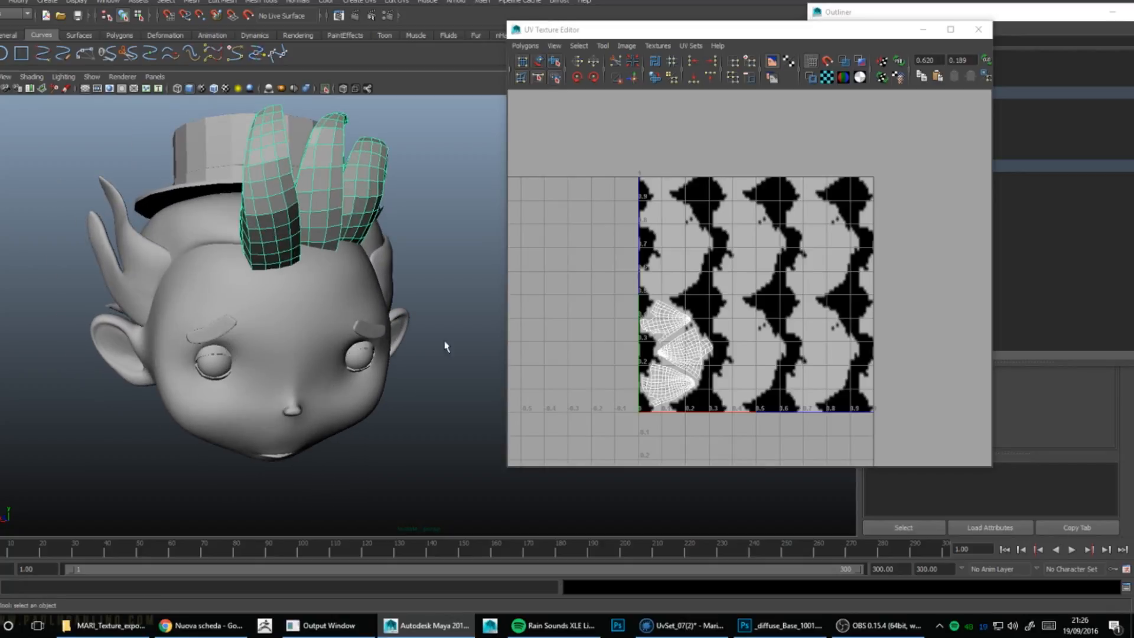
left_click(282, 314)
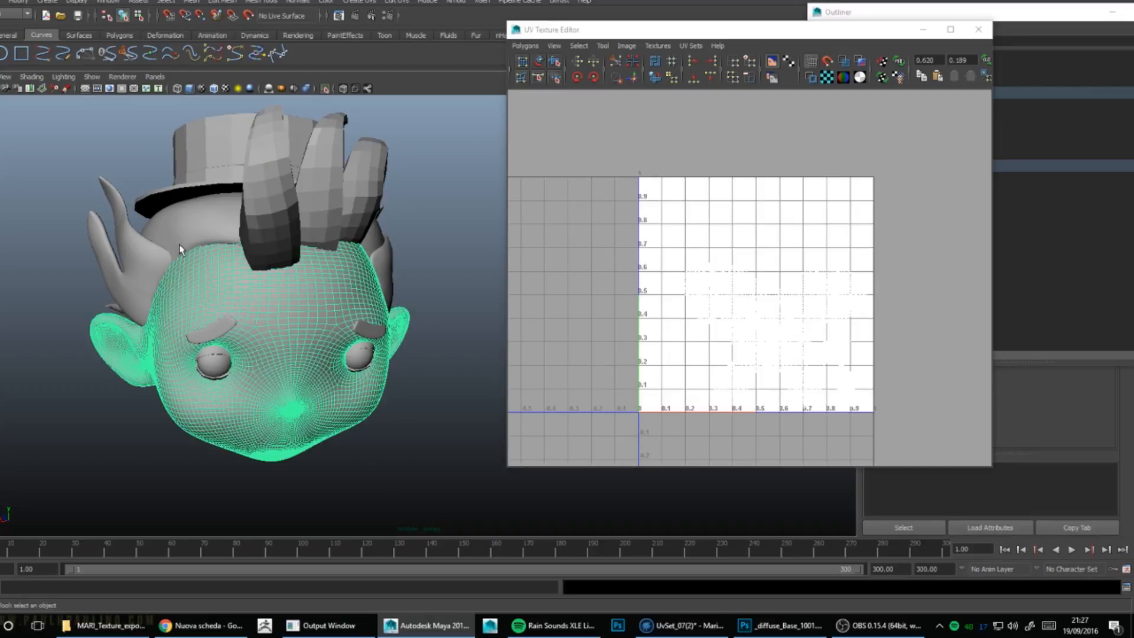
Step: Select all the meshes of the isolated head, including hair, hat and eyes, and bring the Outliner forward
left_click(133, 261)
left_click_drag(84, 108, 505, 447)
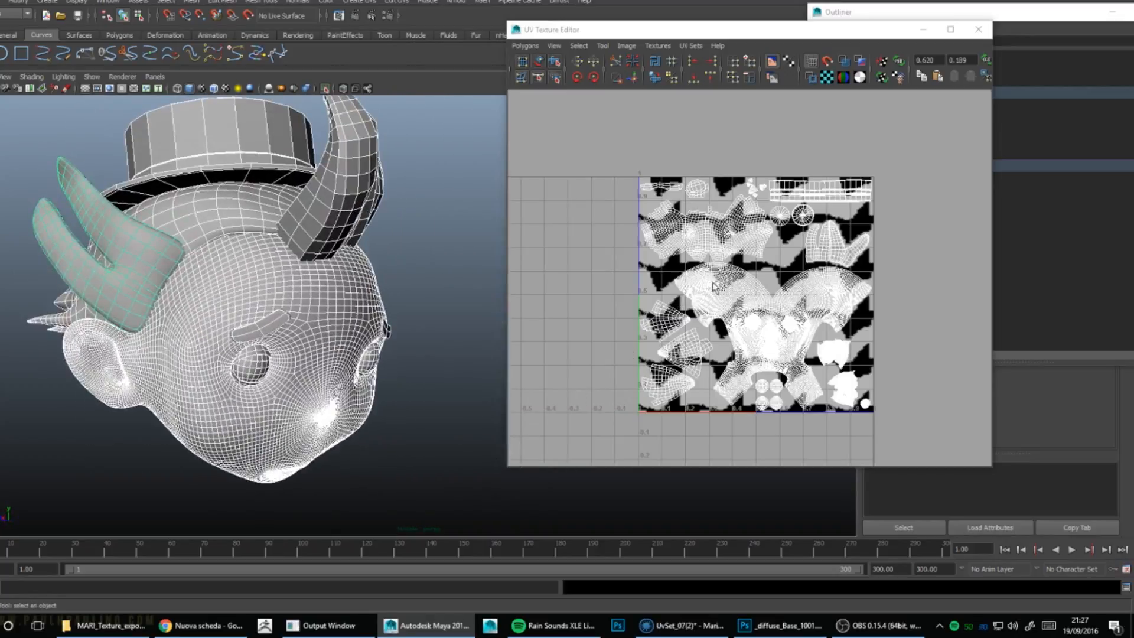
left_click(868, 13)
left_click_drag(391, 412, 335, 391, "alt")
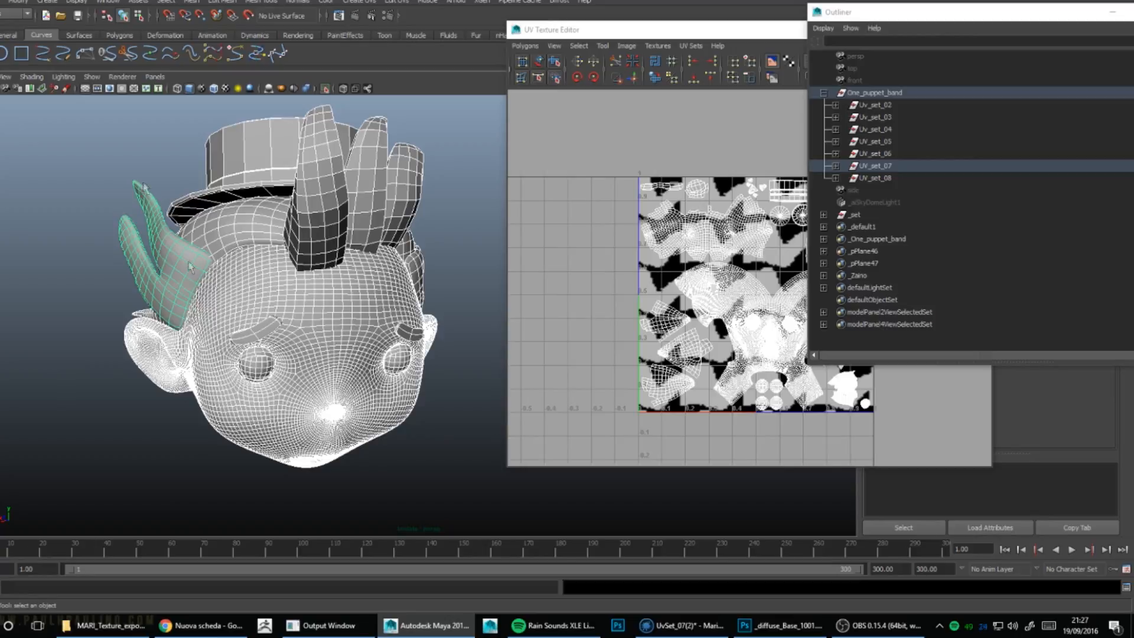
Step: Review the OBJexport options for exporting the selected head meshes and close the dialog without exporting
left_click(3, 1)
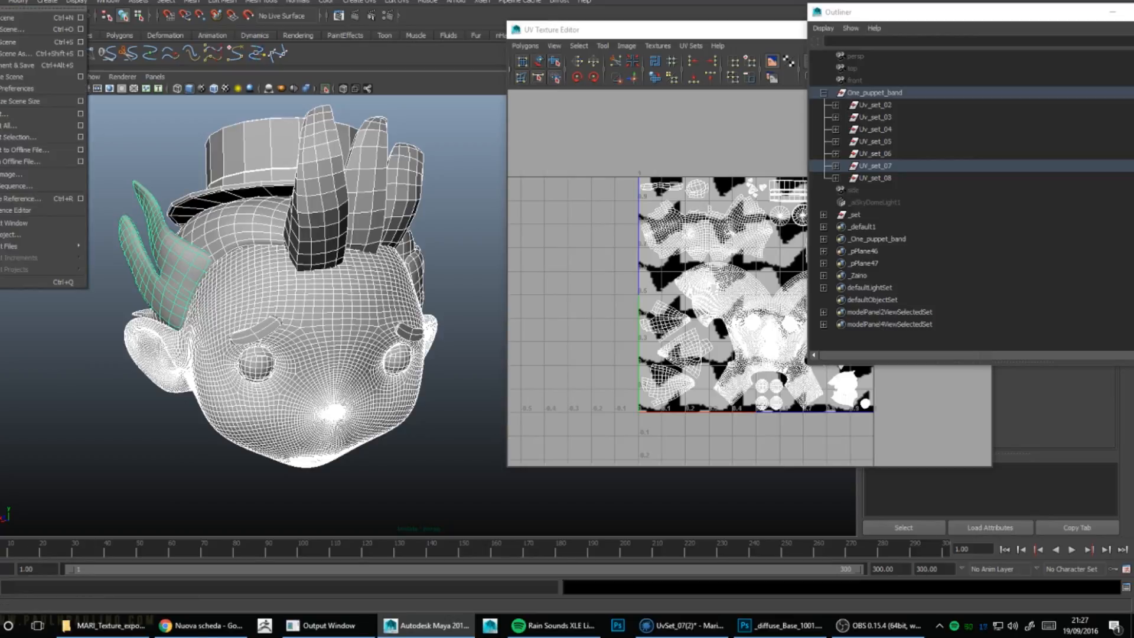
left_click(41, 138)
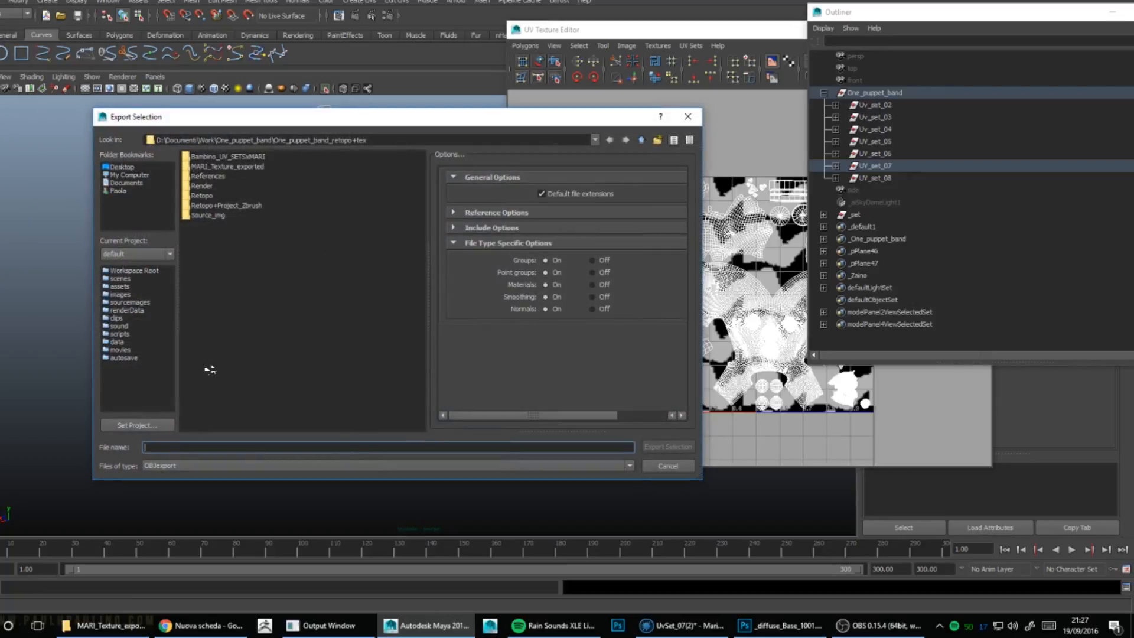
left_click(687, 117)
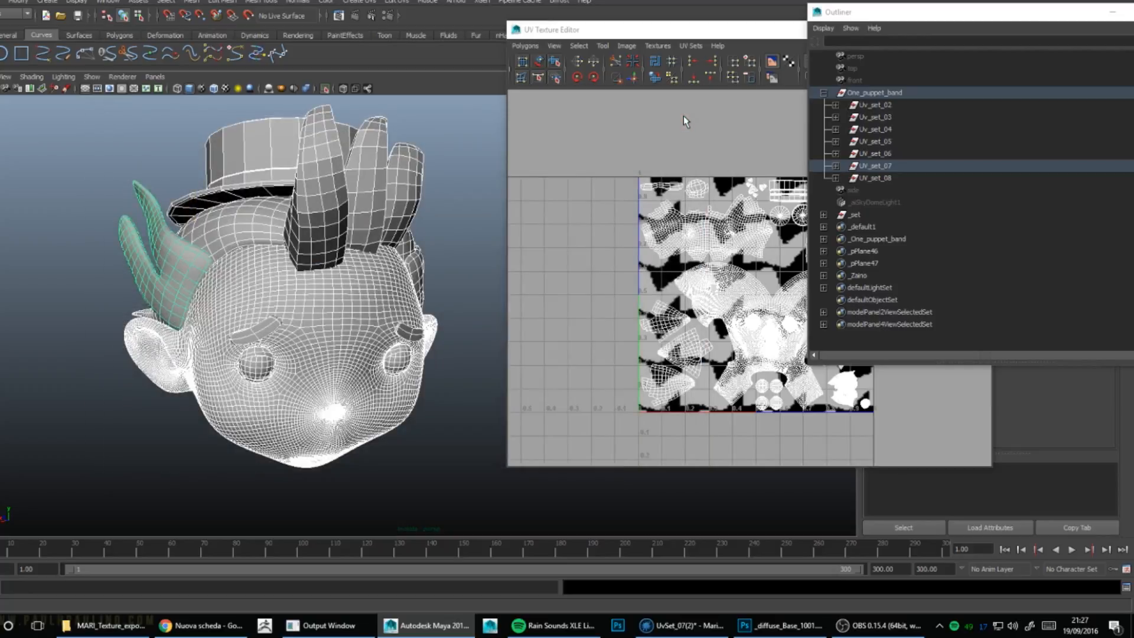
Step: Switch to Mari and select the puppet's face on the textured model with the Select tool
left_click(716, 631)
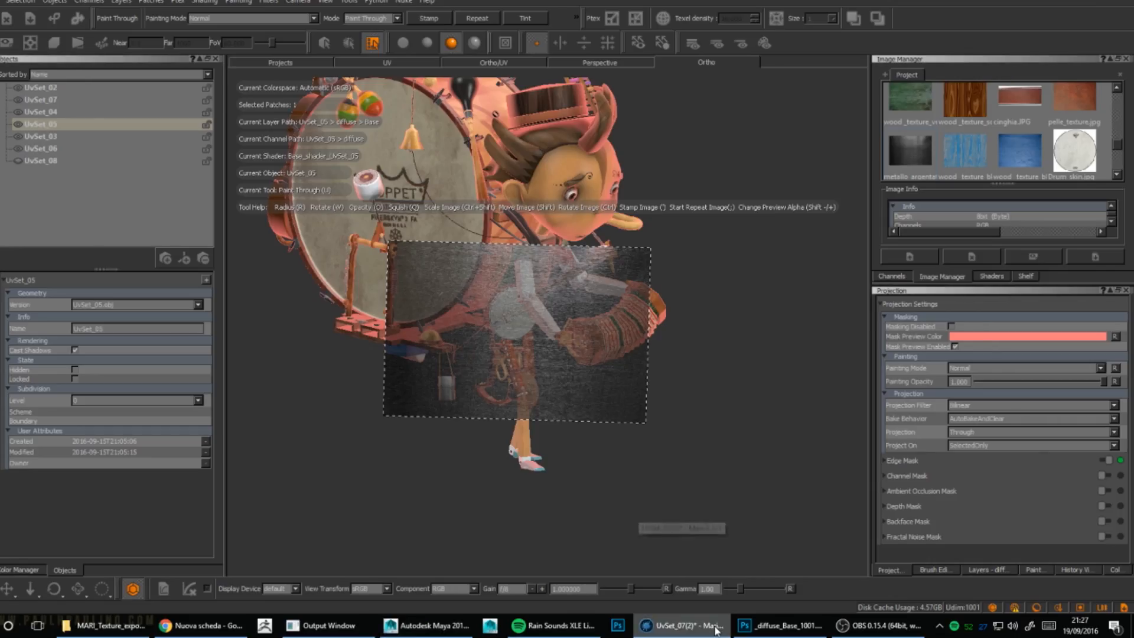
key("Escape")
mouse_move(516, 204)
middle_mouse_down("alt")
mouse_move(619, 362)
mouse_move(588, 333)
middle_mouse_up("alt")
mouse_move(589, 332)
left_mouse_down("alt")
mouse_move(561, 331)
mouse_move(608, 329)
mouse_move(632, 395)
left_mouse_up("alt")
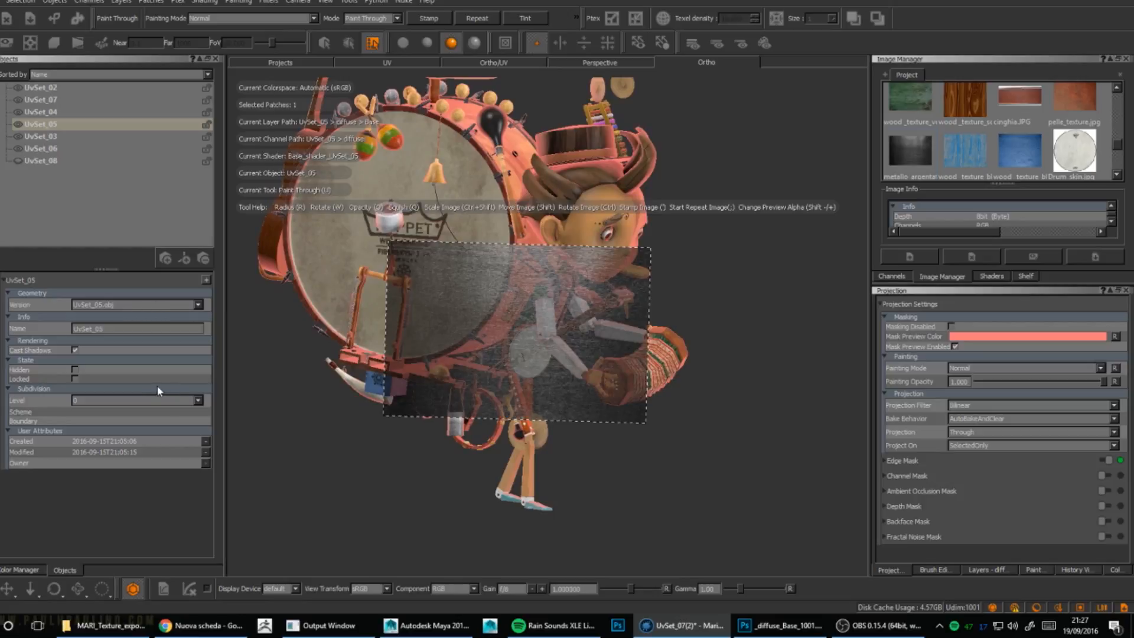
left_click_drag(576, 239, 626, 248, "alt")
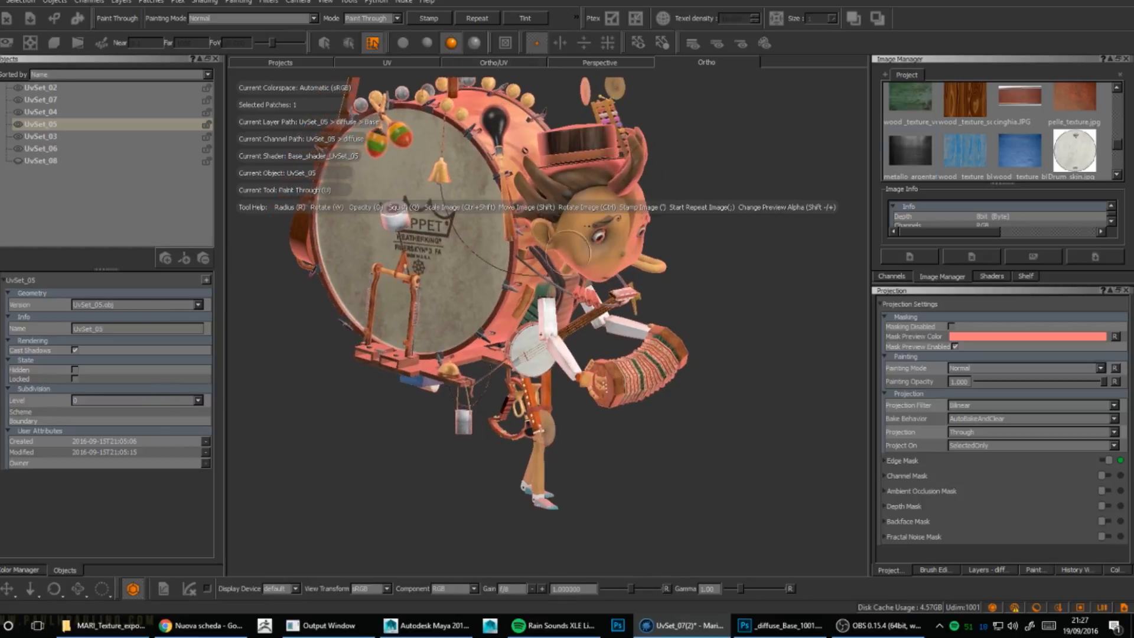
left_click_drag(604, 353, 586, 353, "alt")
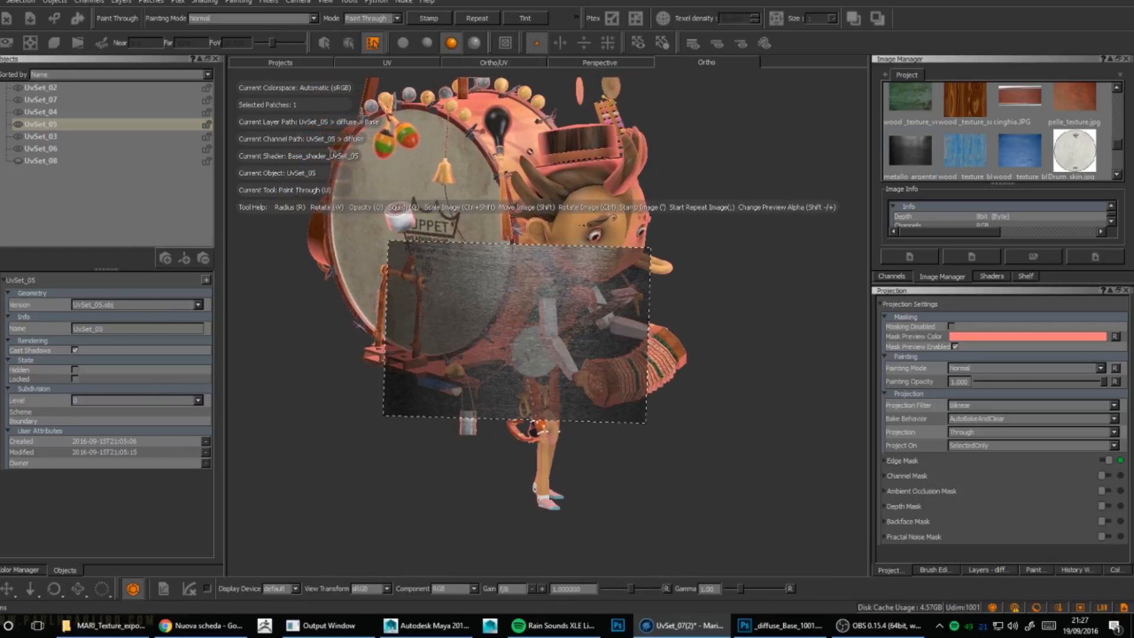
key("s")
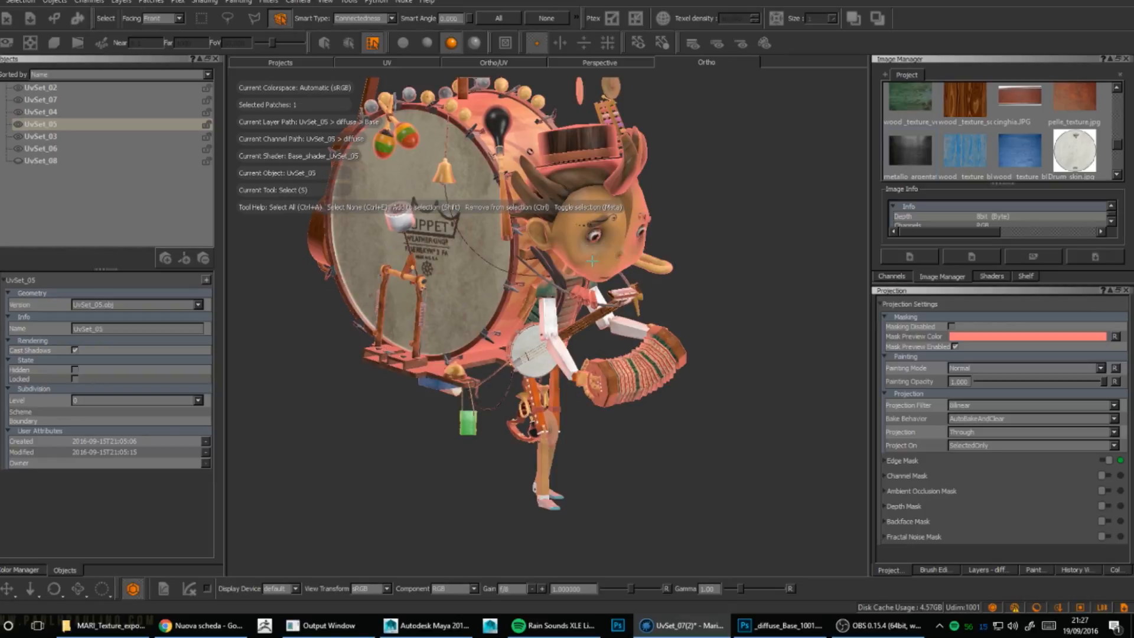
left_click(591, 261)
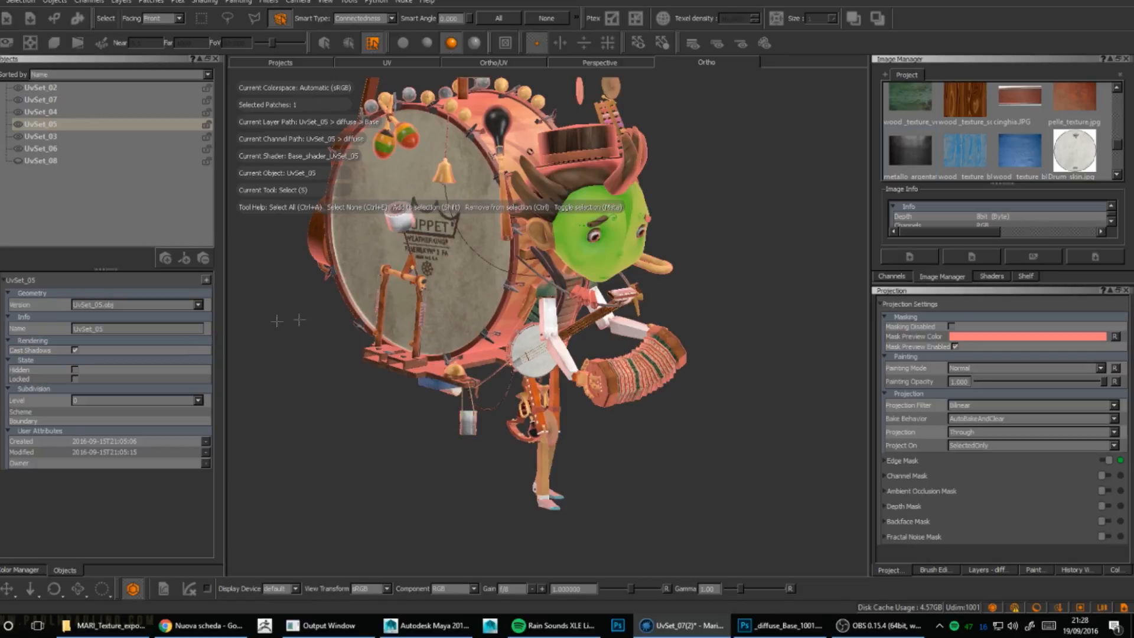
Step: Review the subdivision level choices for the UvSet_05 object in the Subdivide dialog and close it without subdividing
left_click(77, 401)
left_click(119, 400)
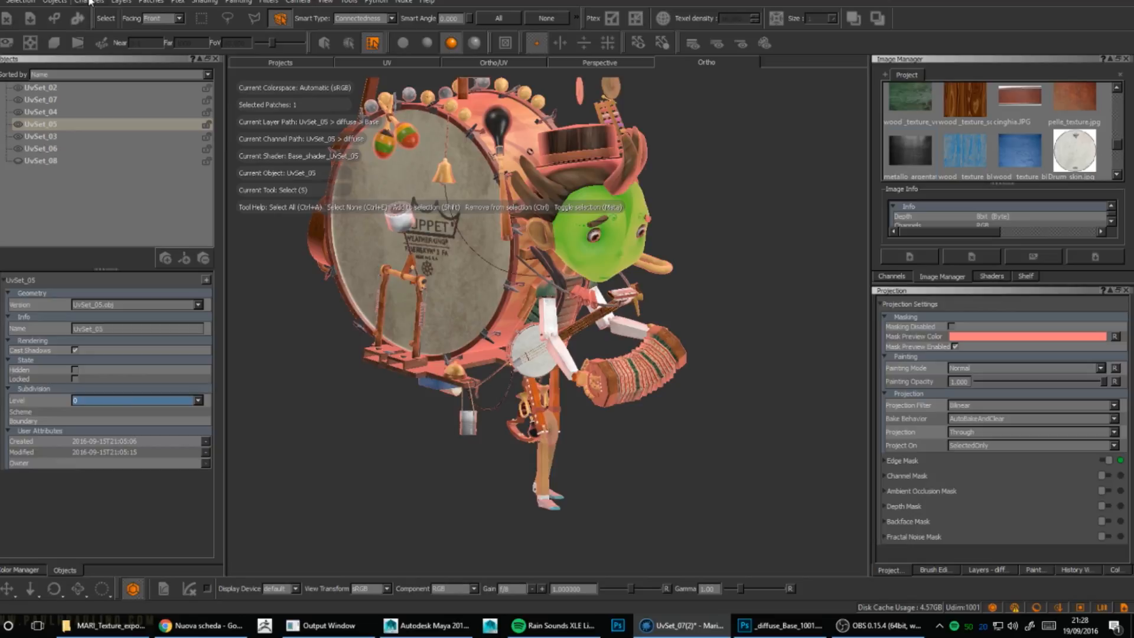
left_click(89, 2)
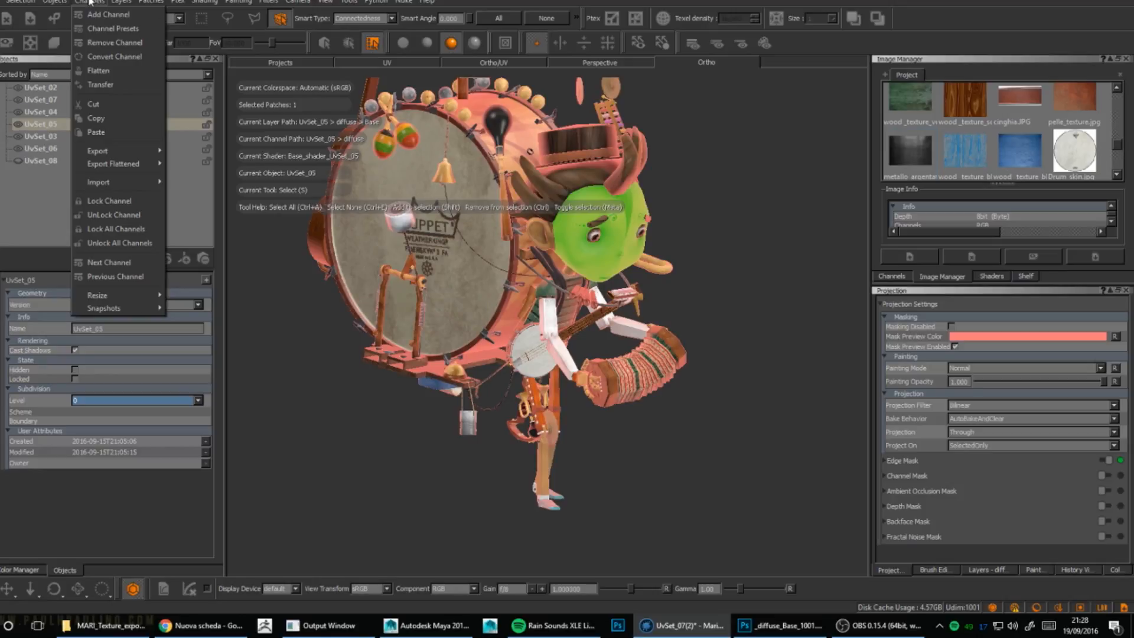
mouse_move(61, 3)
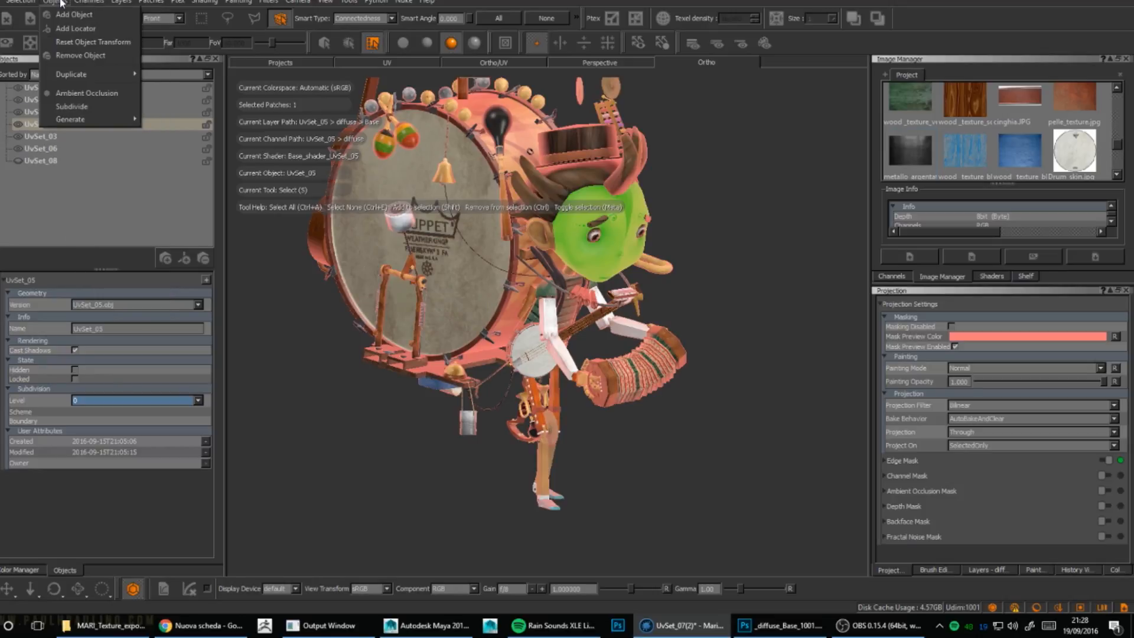
left_click(73, 106)
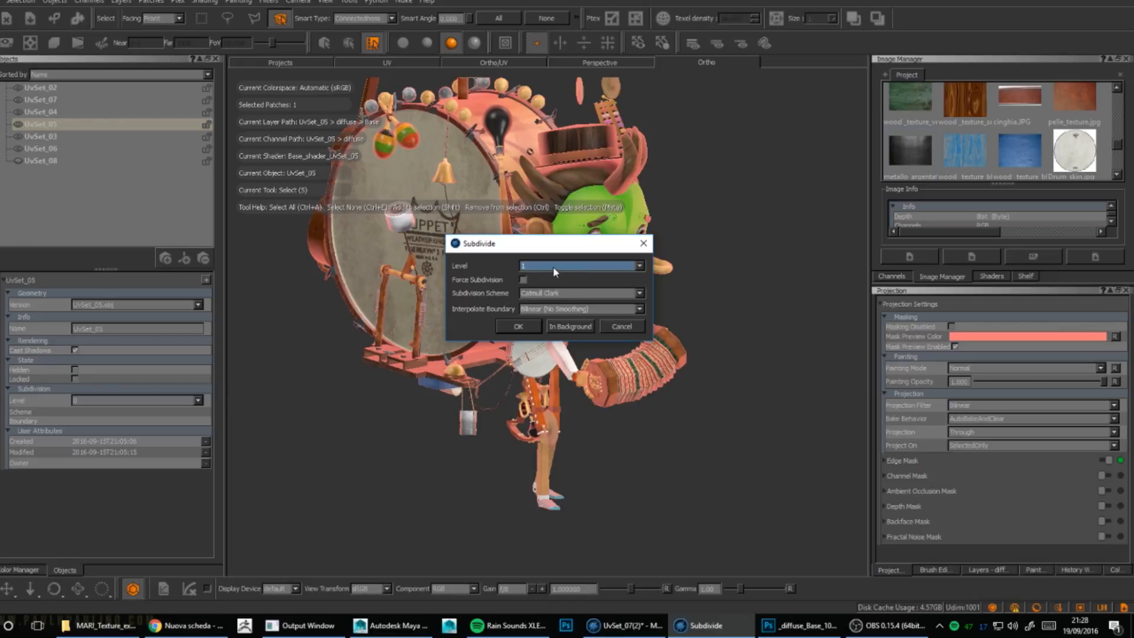
left_click(552, 267)
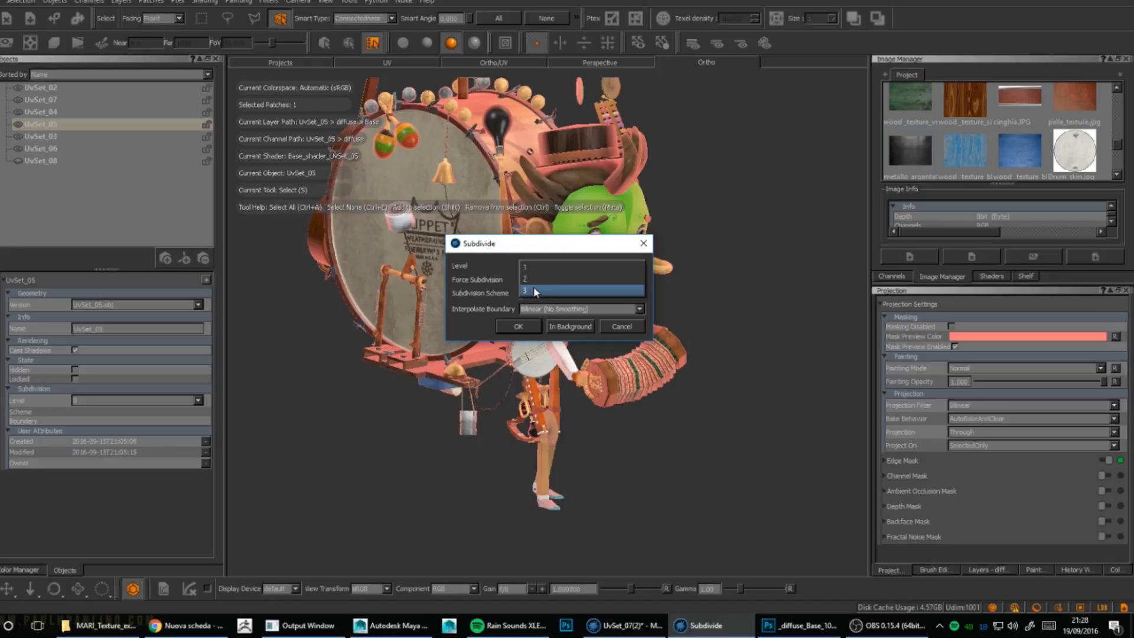
left_click(643, 265)
left_click(641, 267)
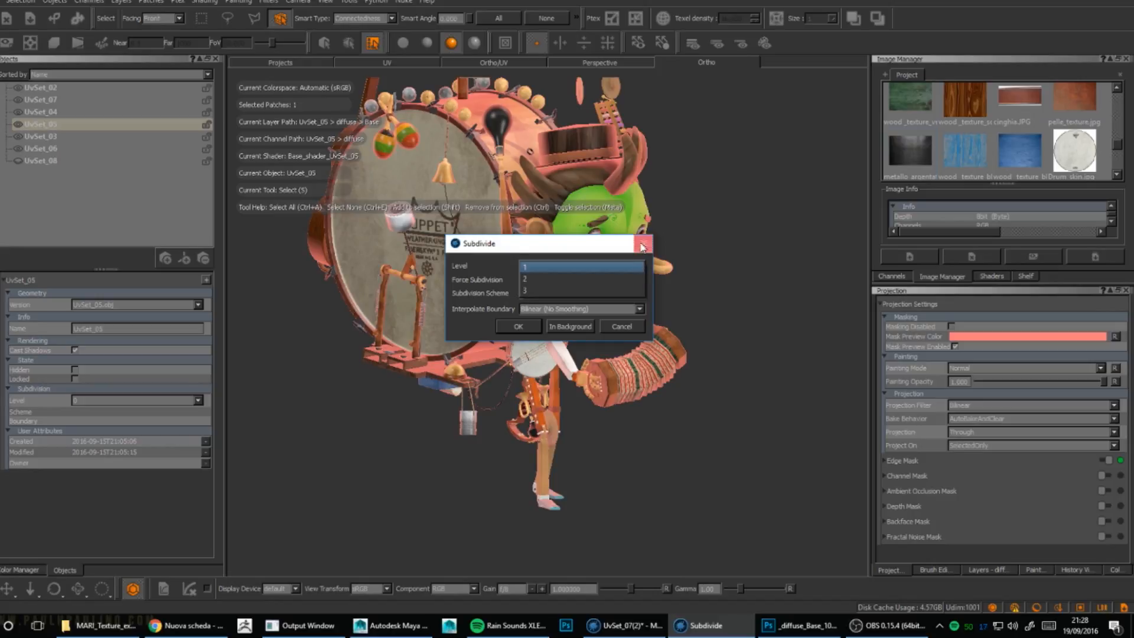
left_click(643, 248)
left_click(643, 245)
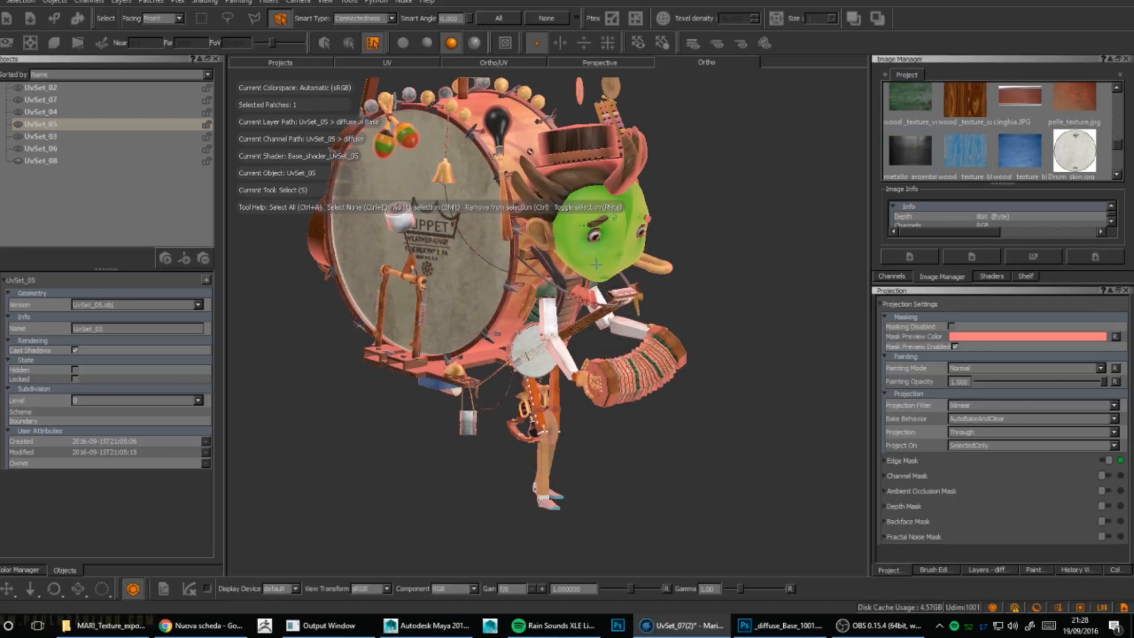
left_click_drag(597, 264, 515, 303, "alt")
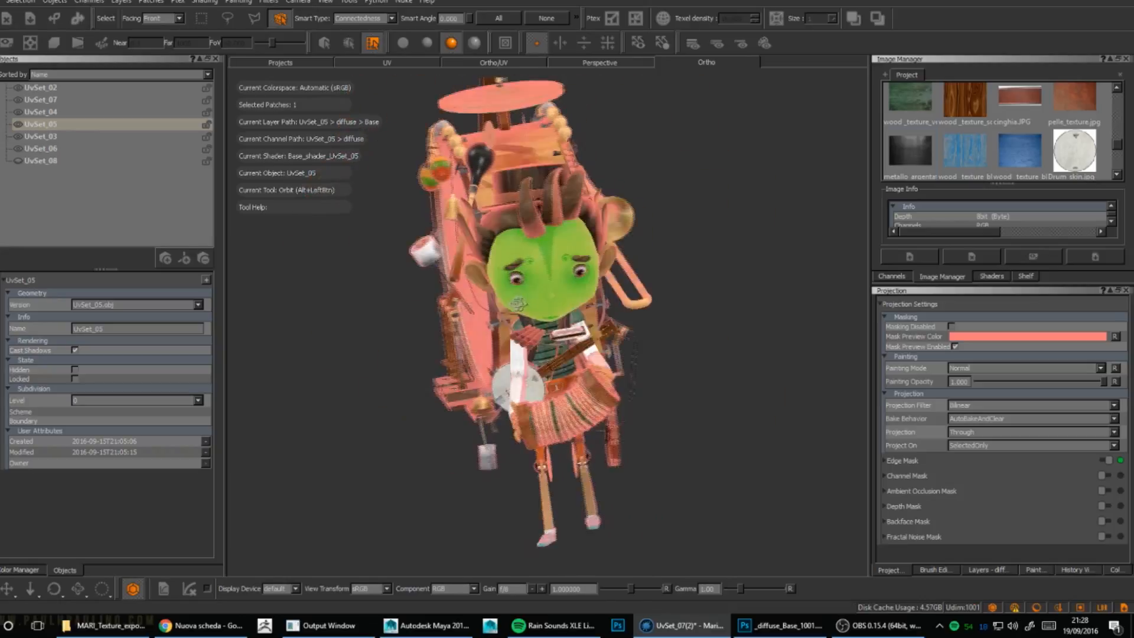
left_click_drag(519, 379, 321, 293, "alt")
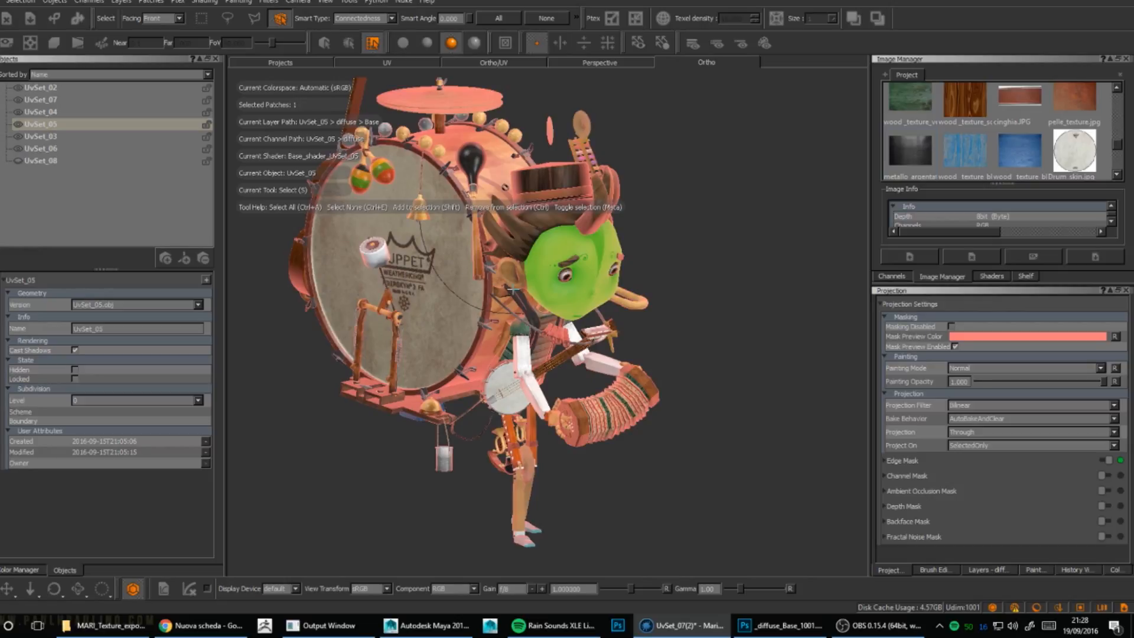
left_click_drag(512, 291, 516, 298, "alt")
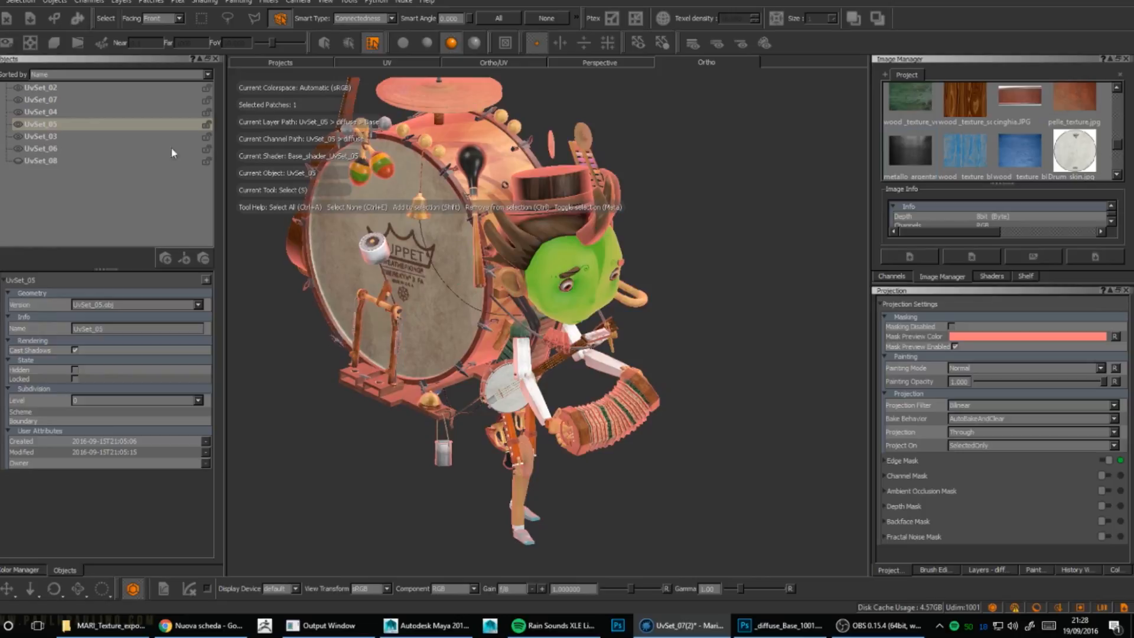
left_click(0, 1)
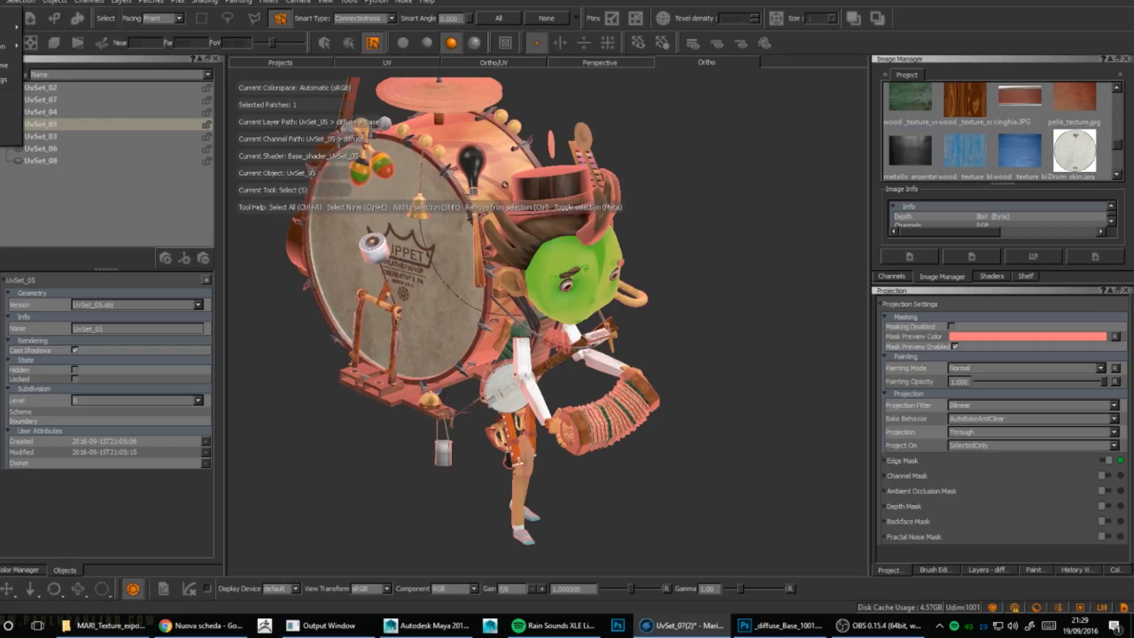
key("Escape")
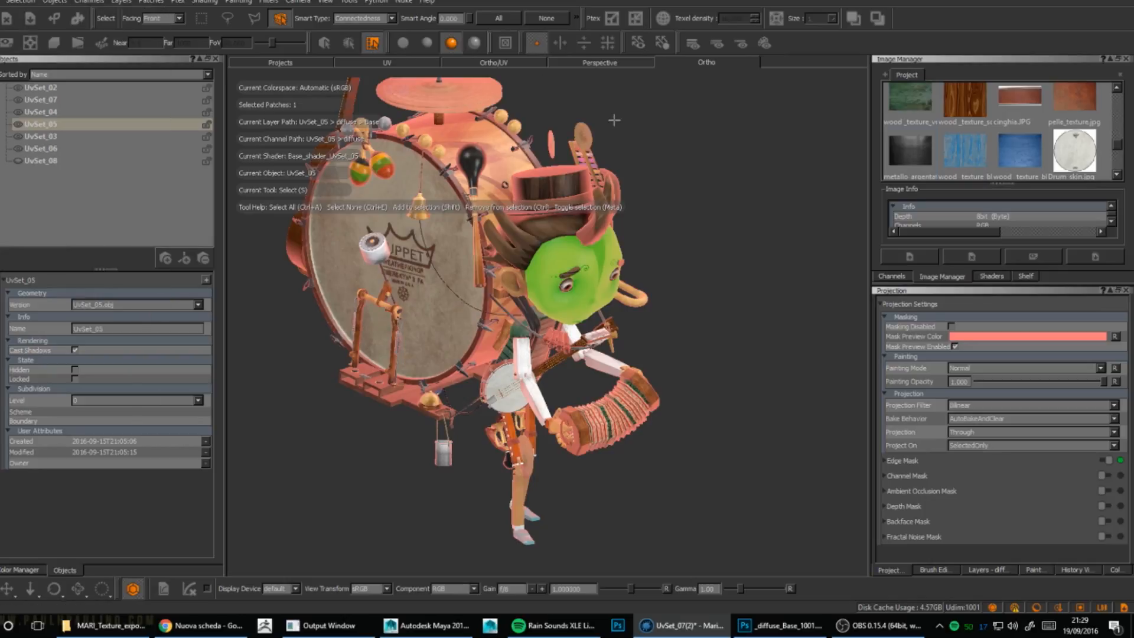
Step: Go to the projects list and start a new project, saving the changes to the current one
left_click(271, 64)
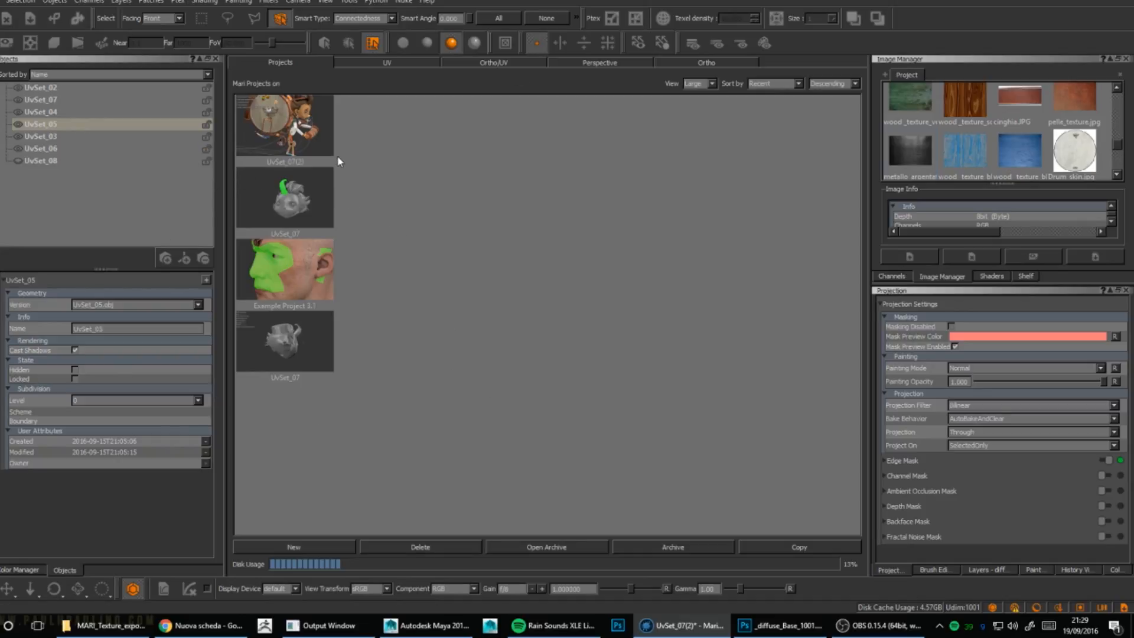
right_click(431, 195)
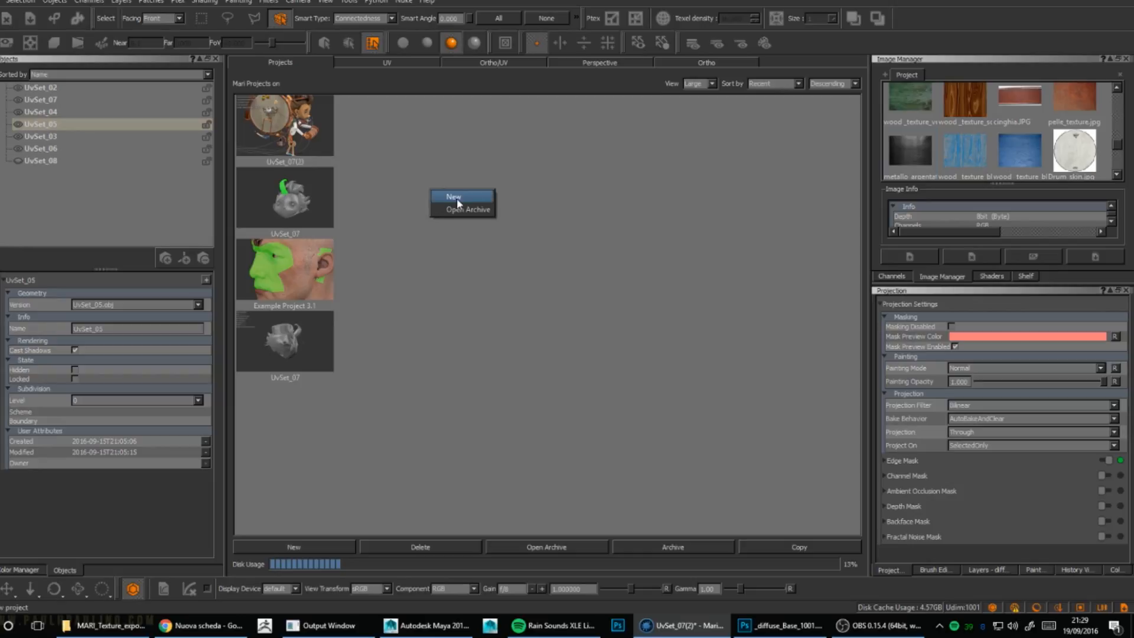
left_click(374, 423)
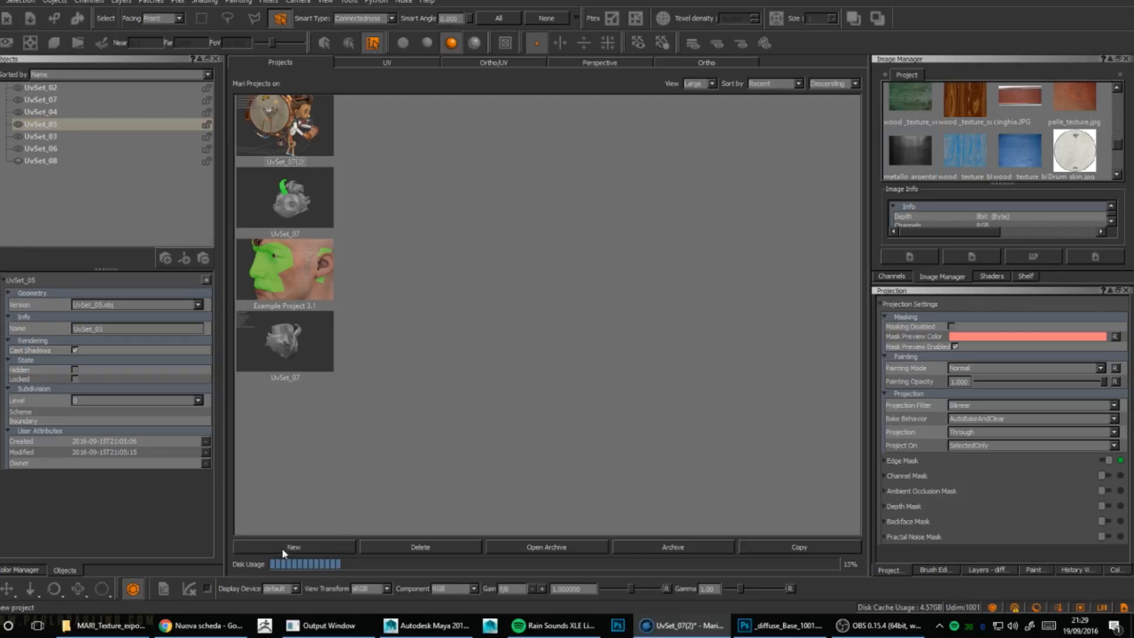
left_click(299, 547)
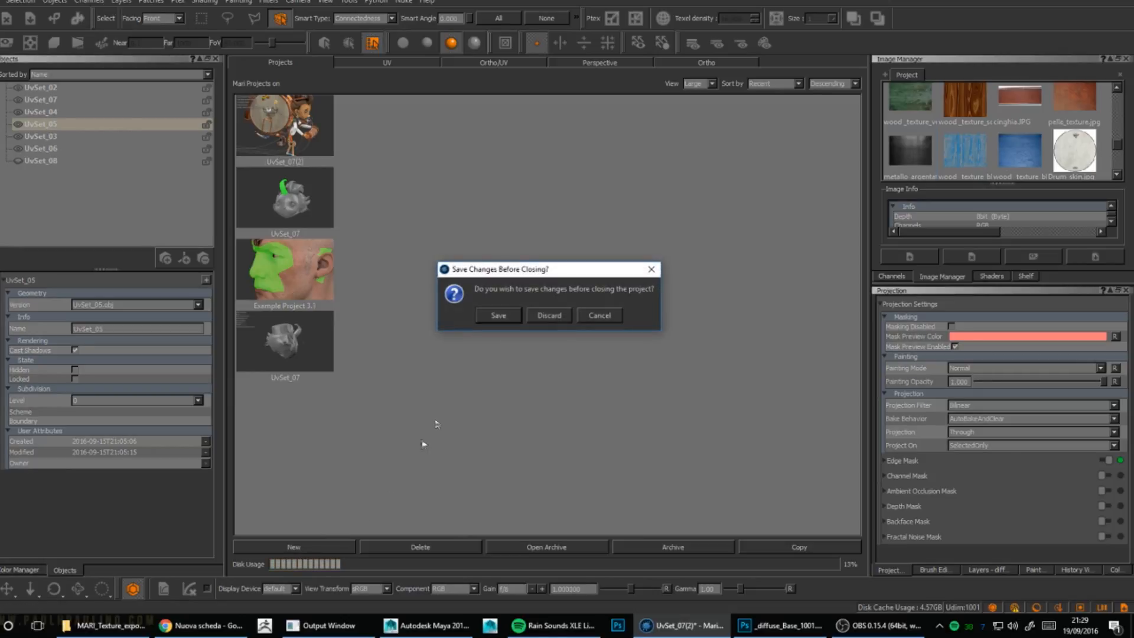
left_click(512, 317)
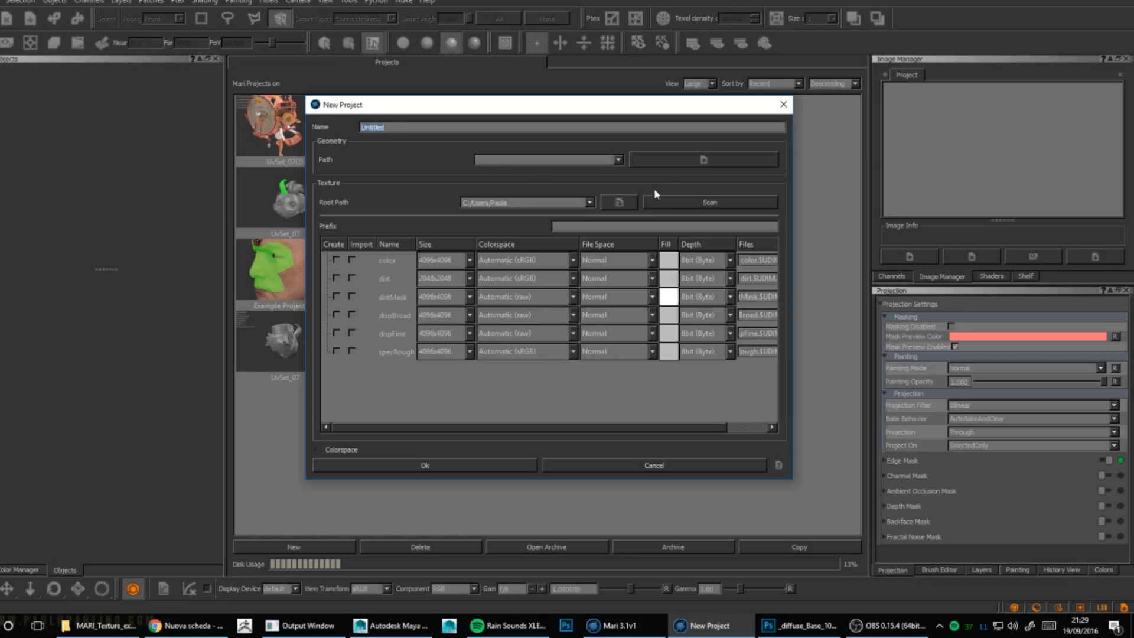
Step: Browse for the new project's mesh in the One_puppet_band work files, down to Bambino_UV_SETSxMARI/Parti_HIGH_SUBDIVISION
left_click(668, 160)
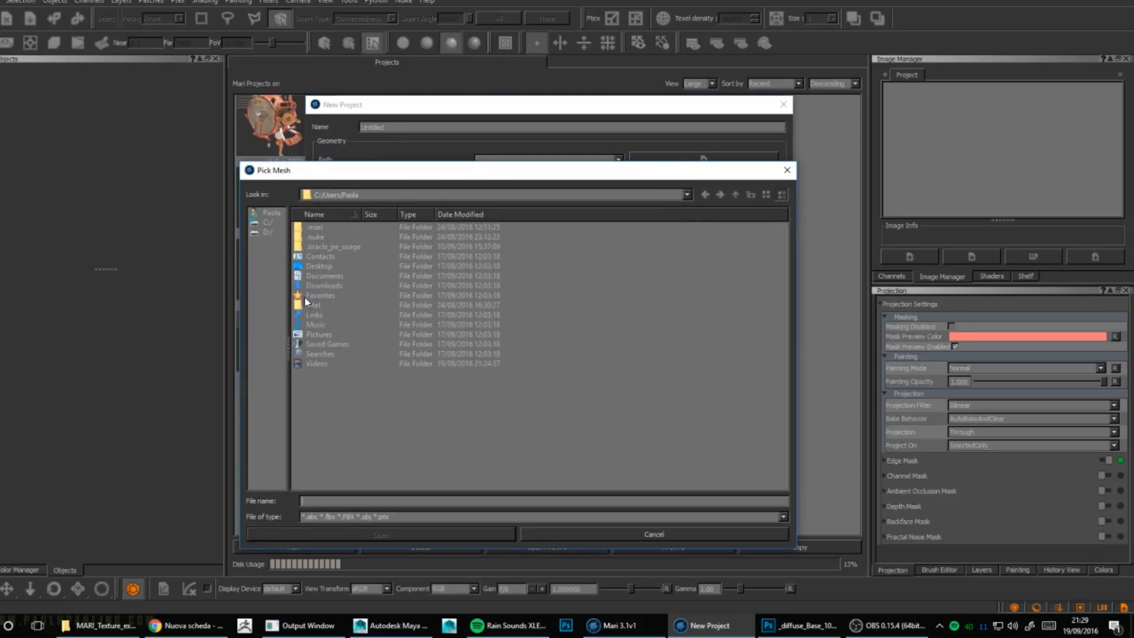
double_click(327, 265)
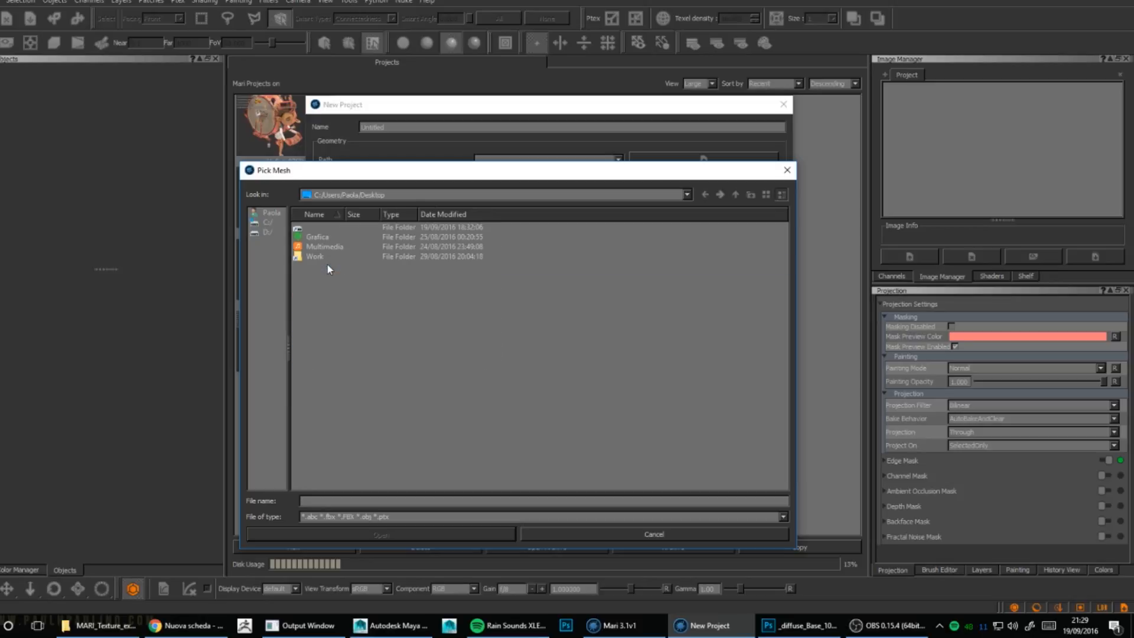
double_click(324, 259)
double_click(325, 266)
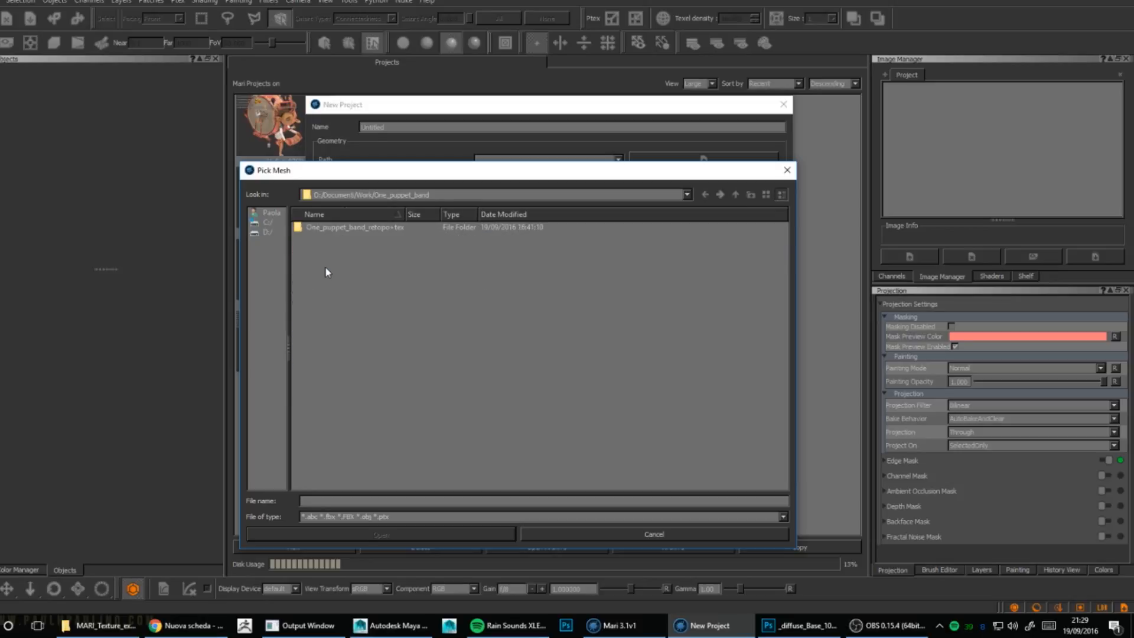
double_click(328, 228)
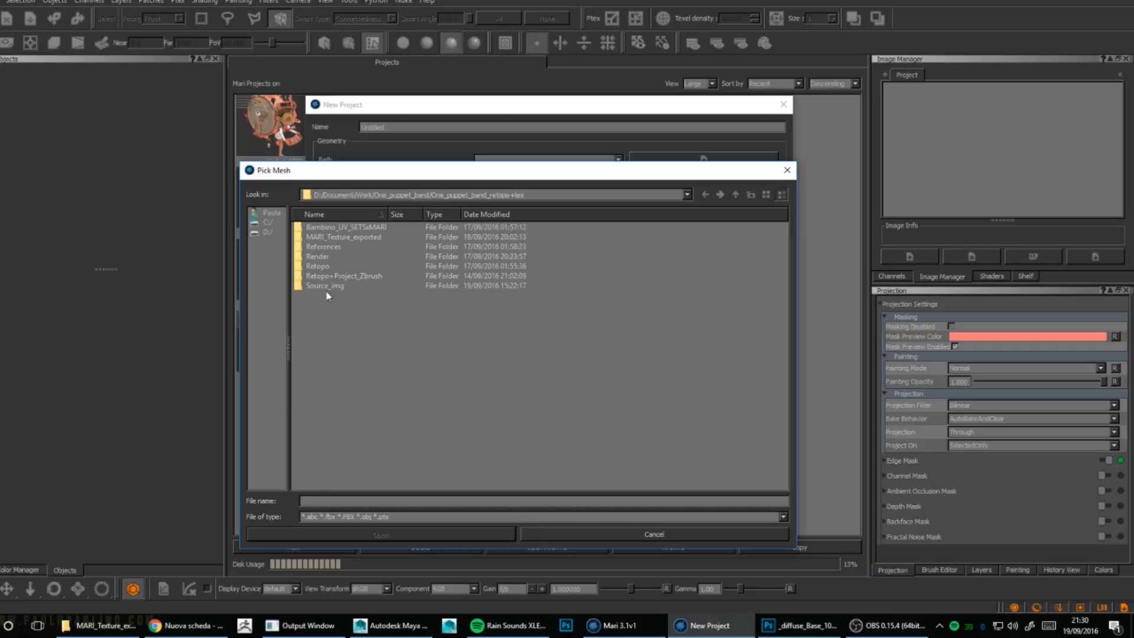
left_click(324, 275)
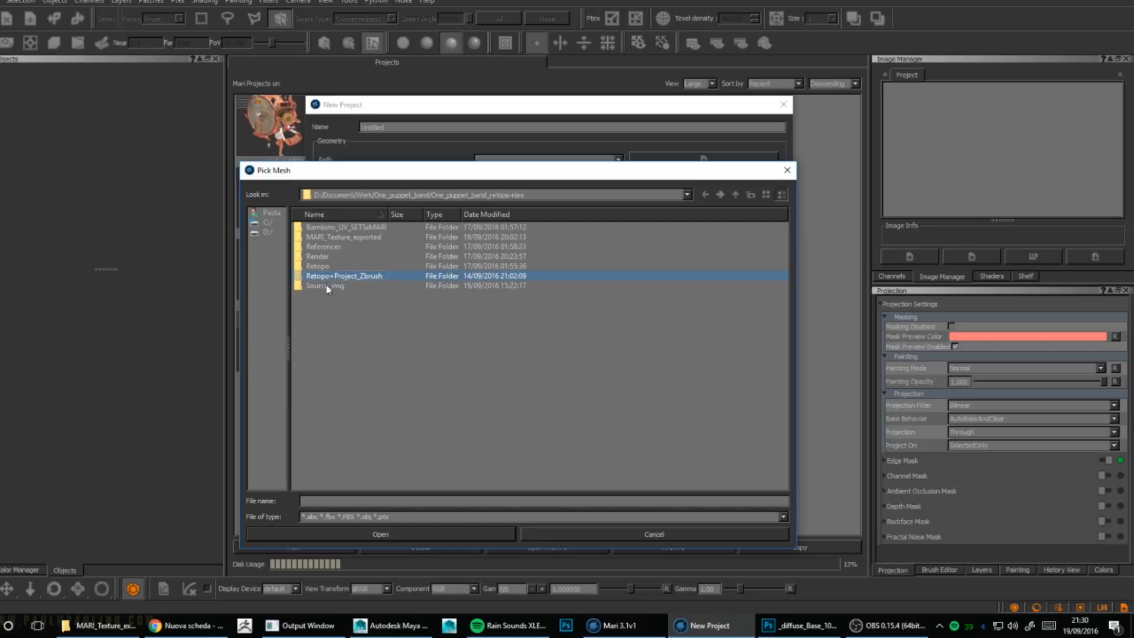
double_click(321, 228)
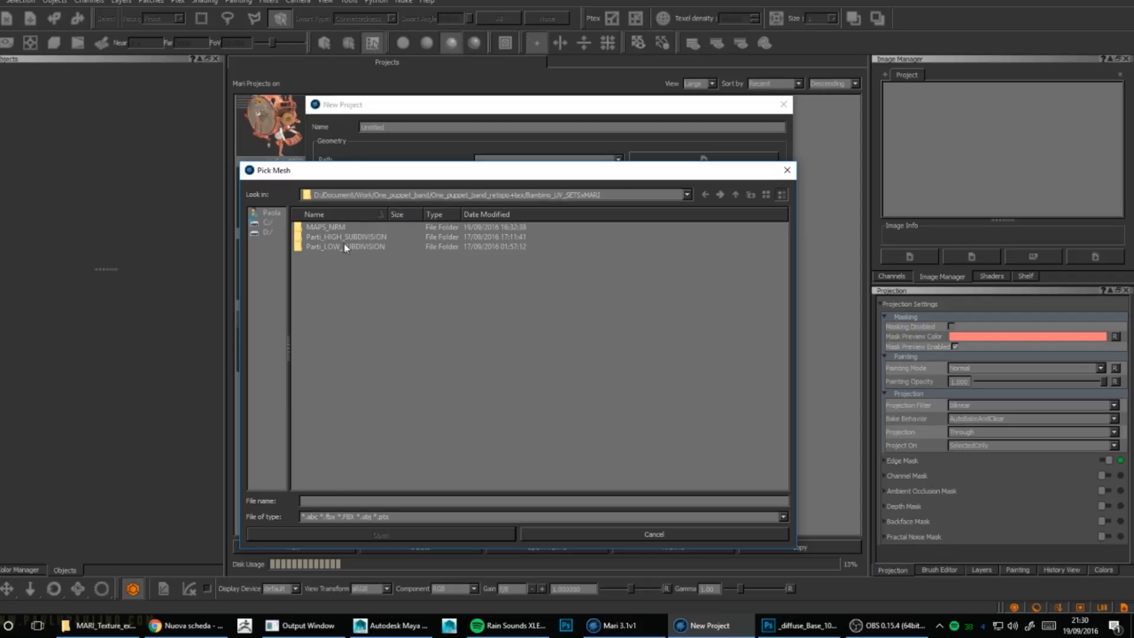
double_click(347, 237)
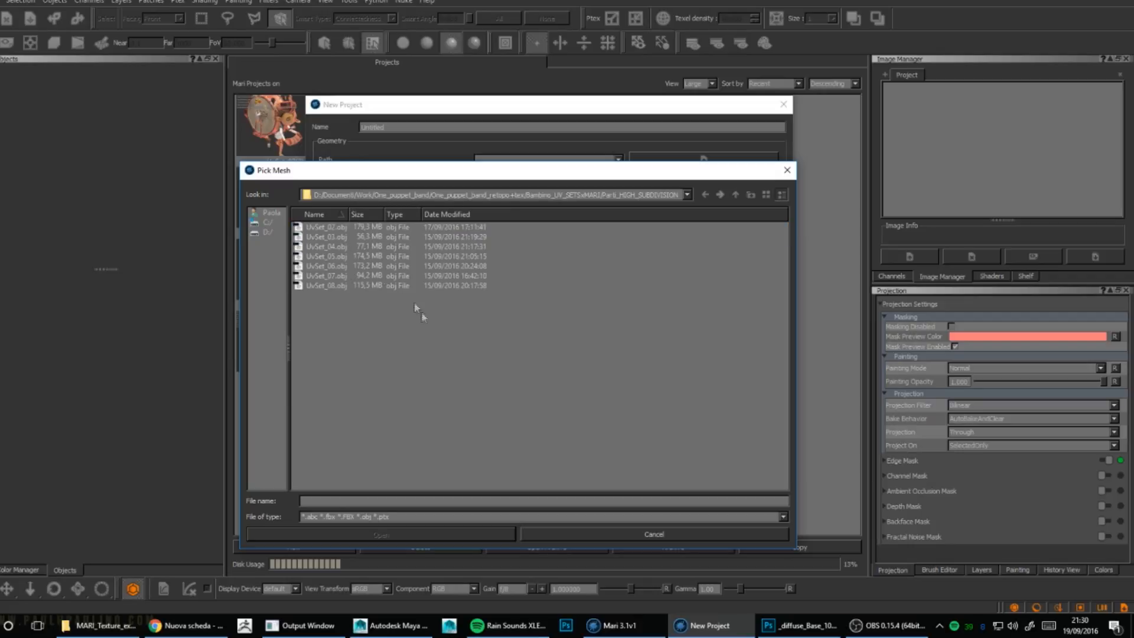
Step: Switch to Maya, select the face mesh to check which UV set group it belongs to, and return to Mari's mesh picker
left_click(341, 285)
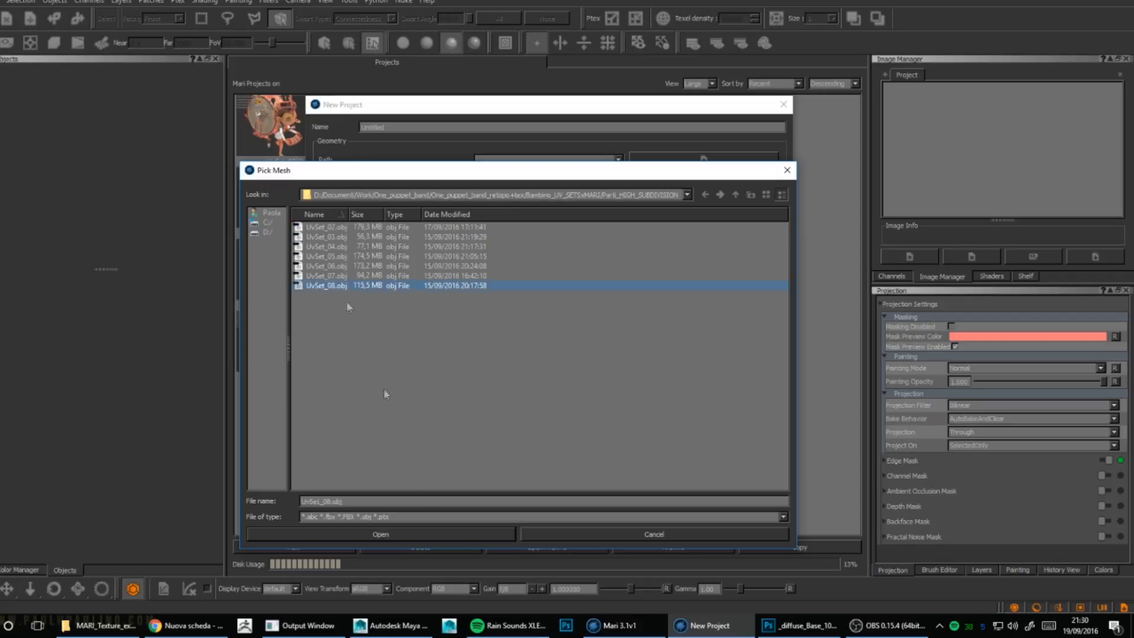
left_click(390, 625)
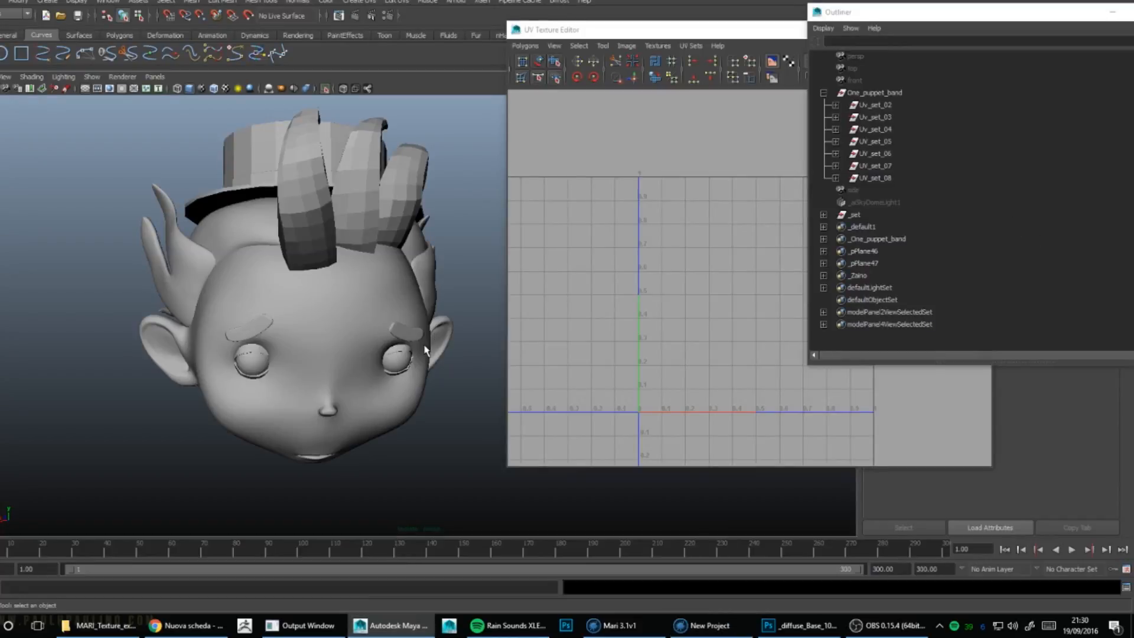
left_click(429, 357)
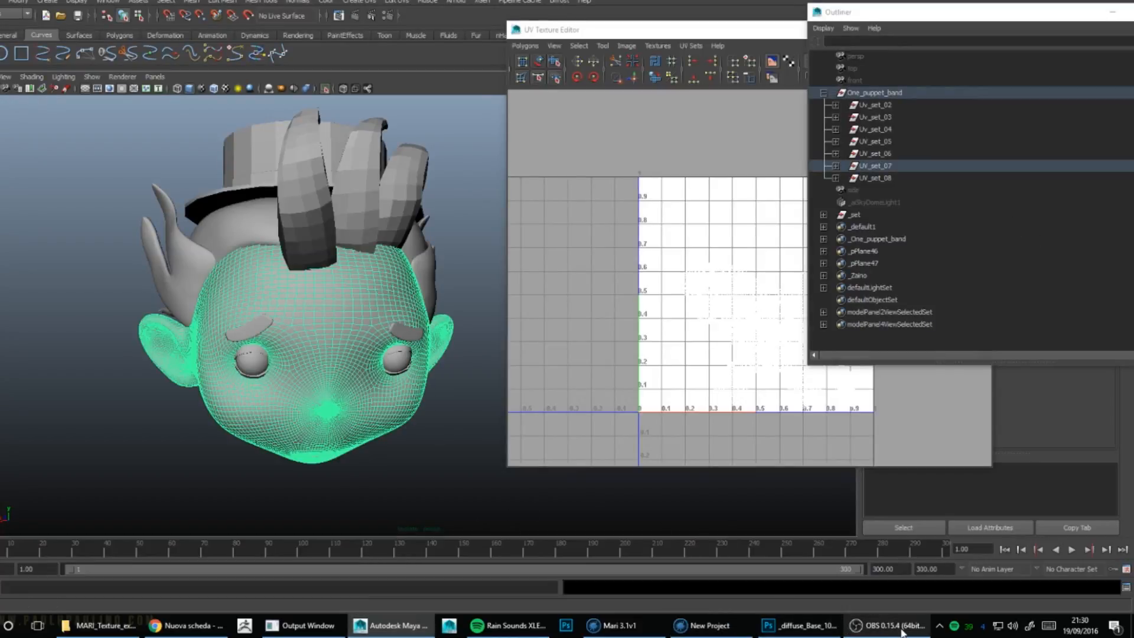
mouse_move(902, 632)
left_click(615, 625)
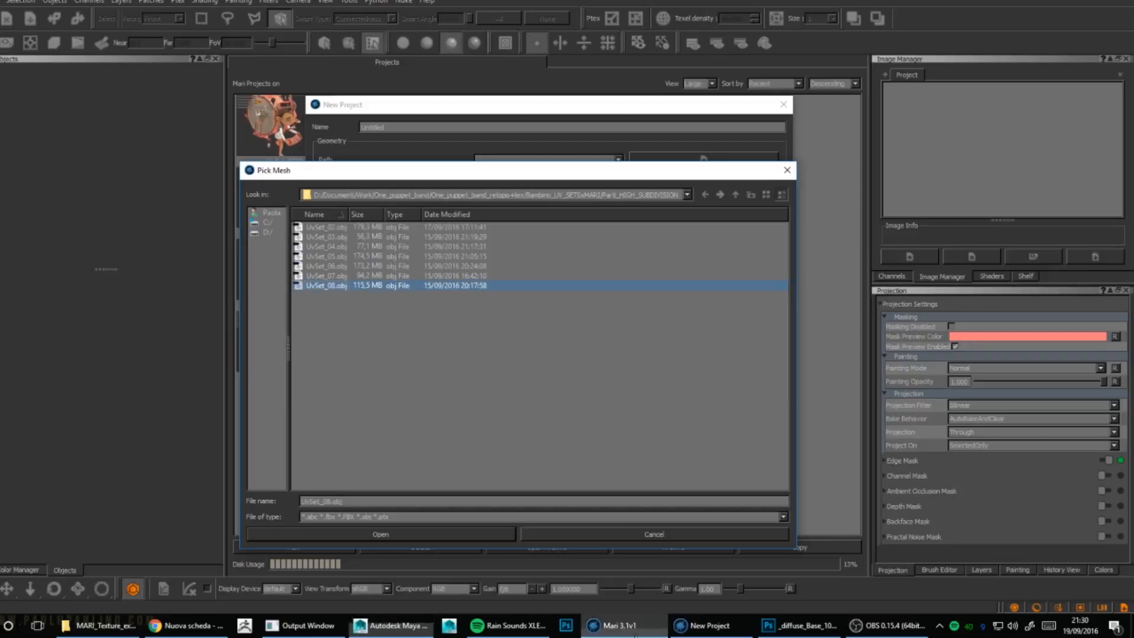
Step: Load UvSet_07.obj as the new project's geometry and review its path and Selection Sets option, keeping Create From Face Groups
left_click(332, 276)
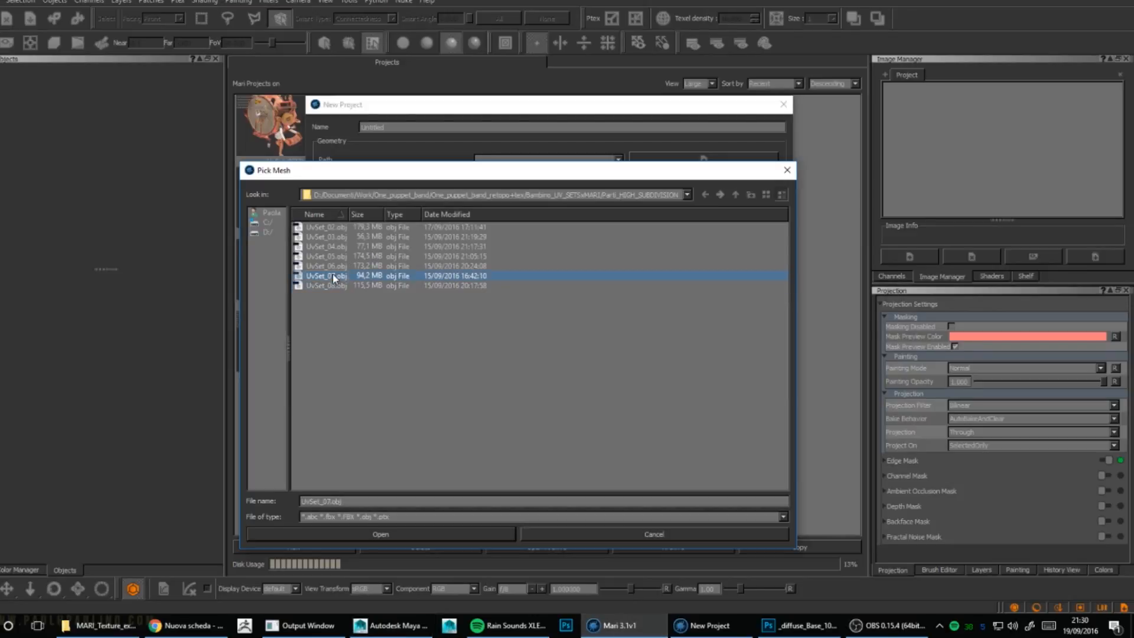
left_click(411, 532)
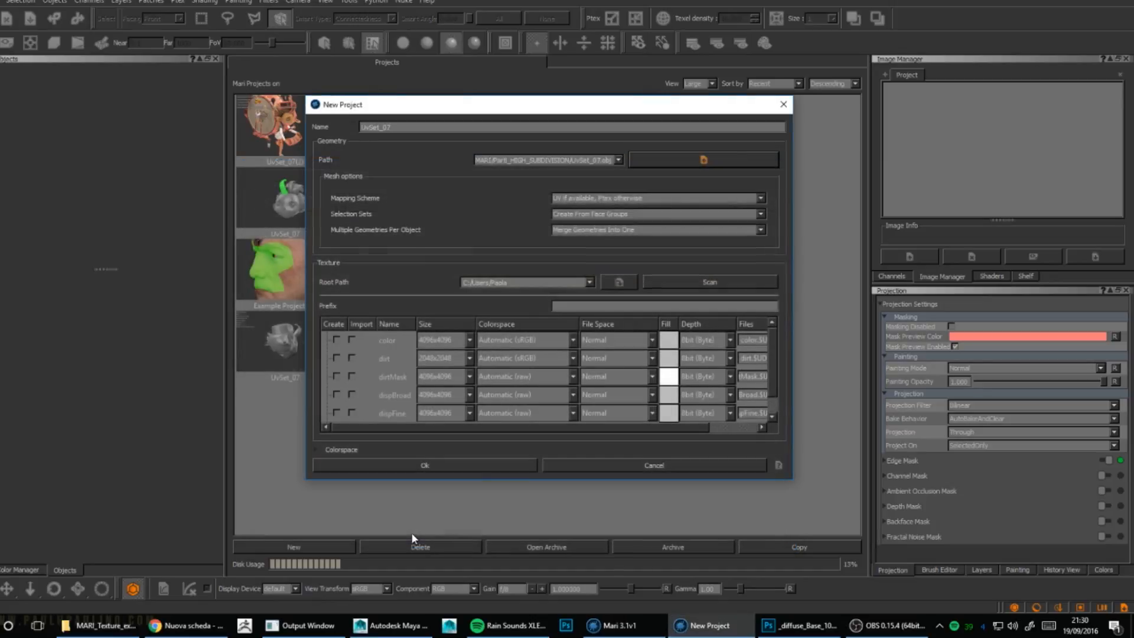
left_click_drag(586, 160, 653, 165)
left_click(570, 160)
left_click(586, 214)
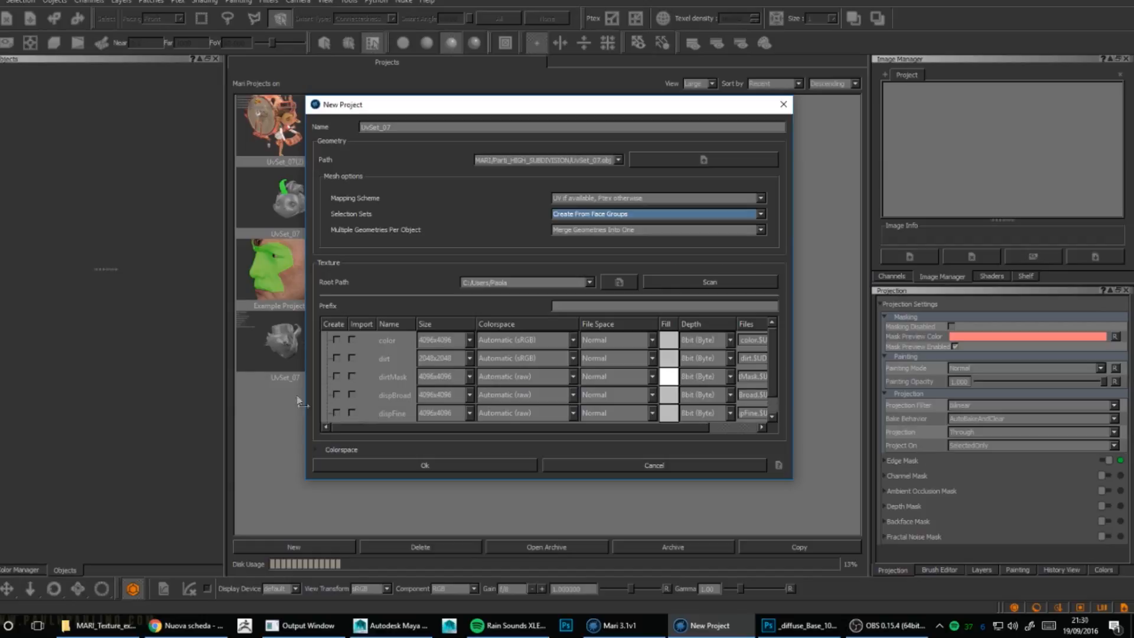
Step: Enable the color channel for creation and import, create the UvSet_07 project, and activate the Select tool on the loaded head
left_click(353, 340)
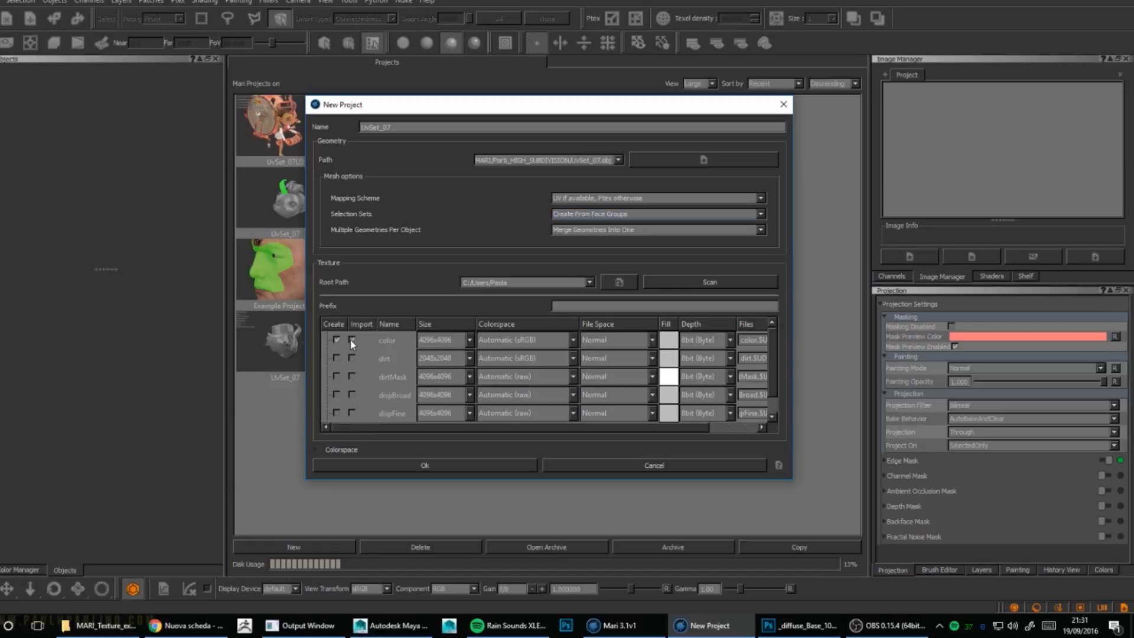
left_click(387, 466)
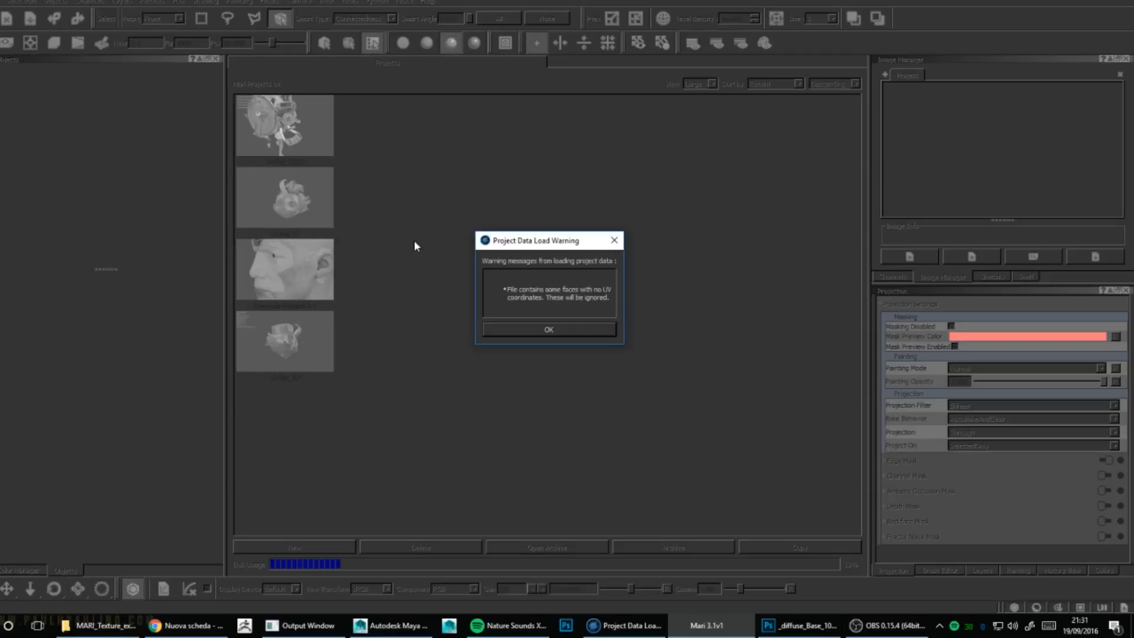
left_click(540, 329)
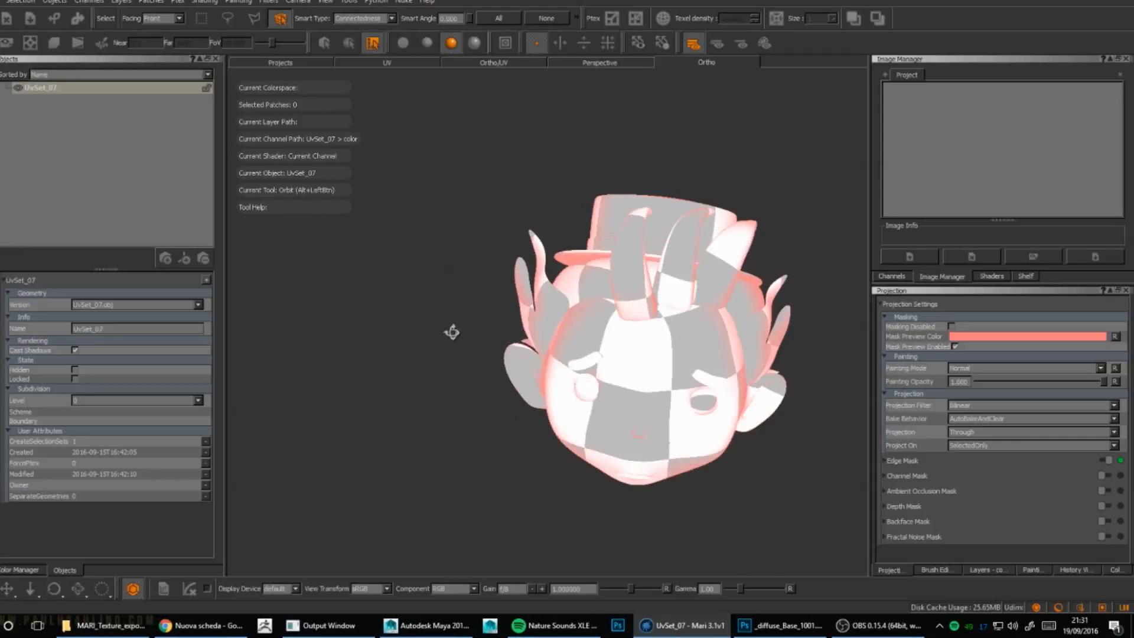
key("s")
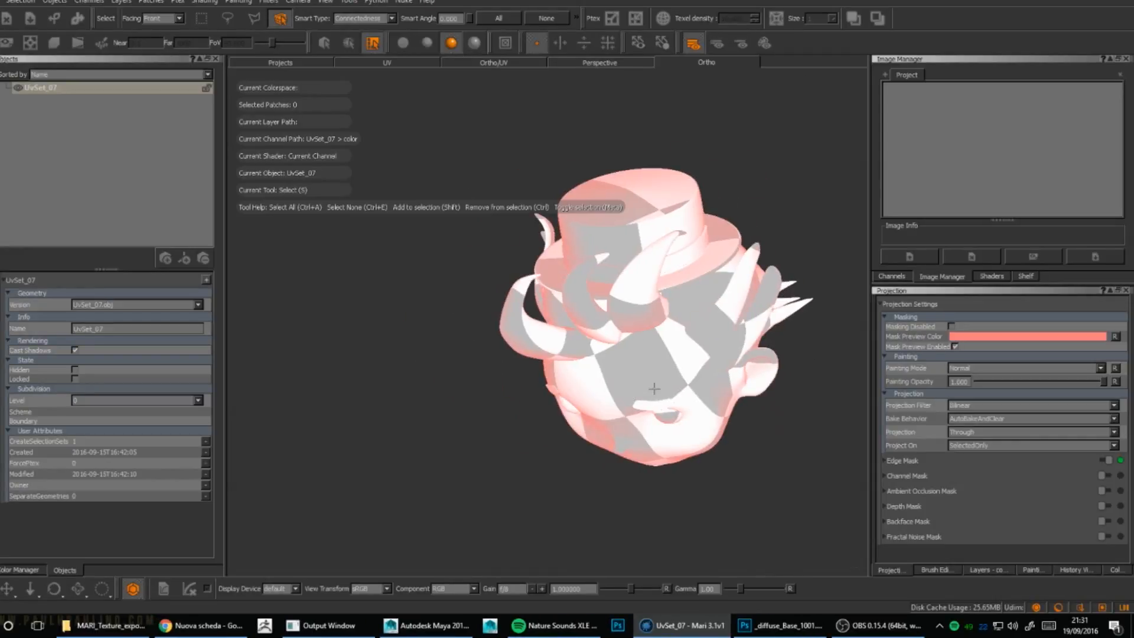
Step: Inspect the loaded head from several angles and look through the Channels, Layers and Projection palettes
left_click_drag(601, 392, 481, 324, "alt")
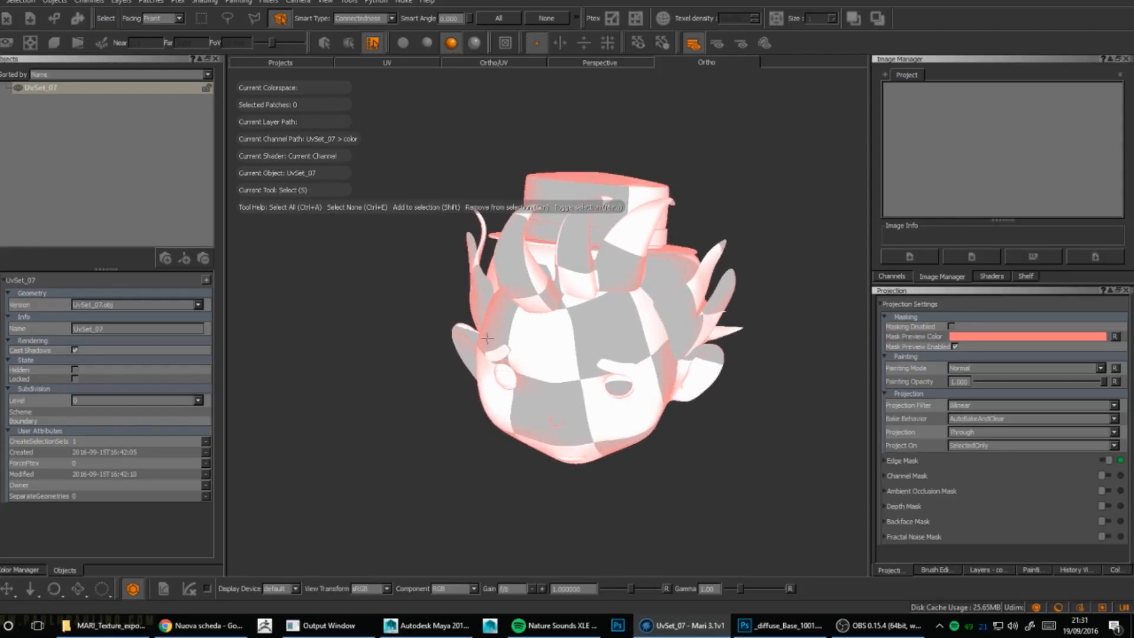
left_click_drag(537, 376, 539, 324, "alt")
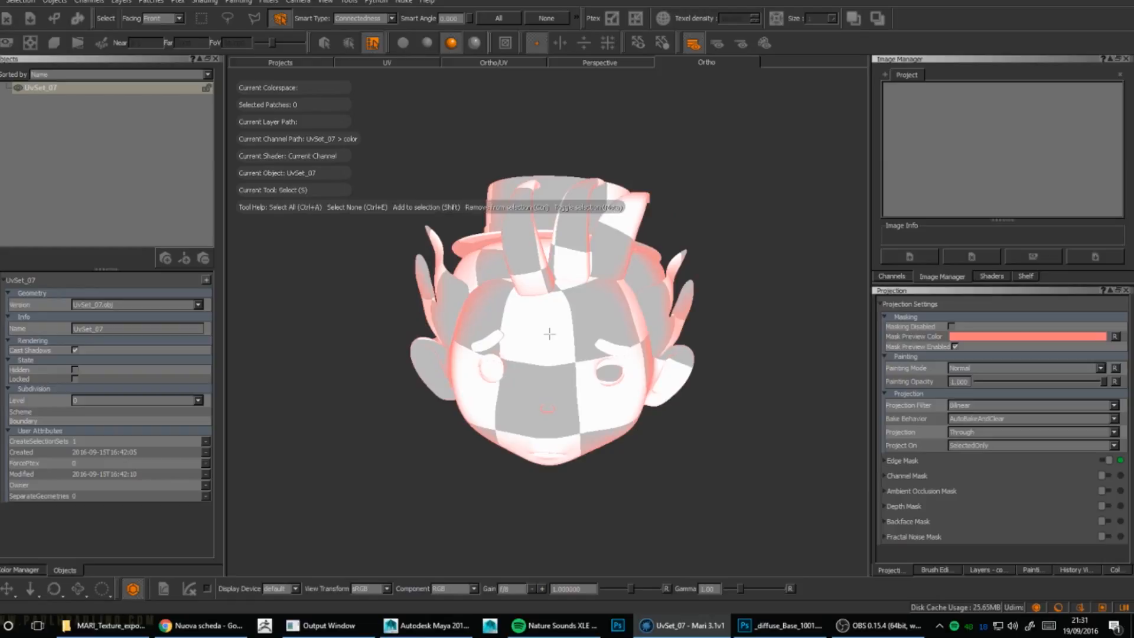
left_click(907, 277)
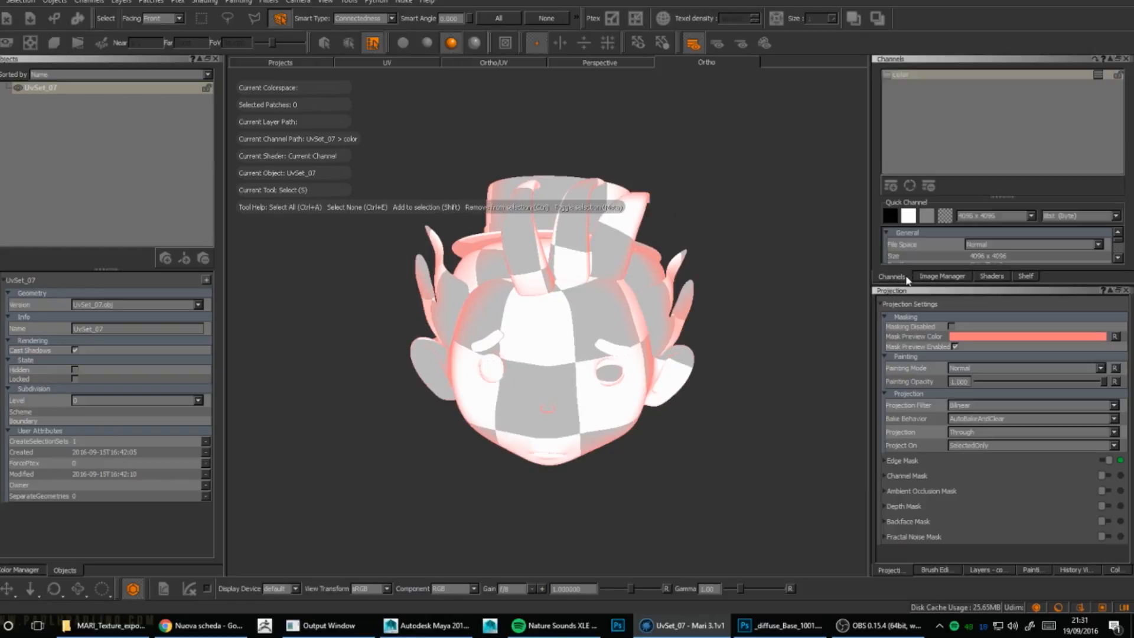
left_click(977, 570)
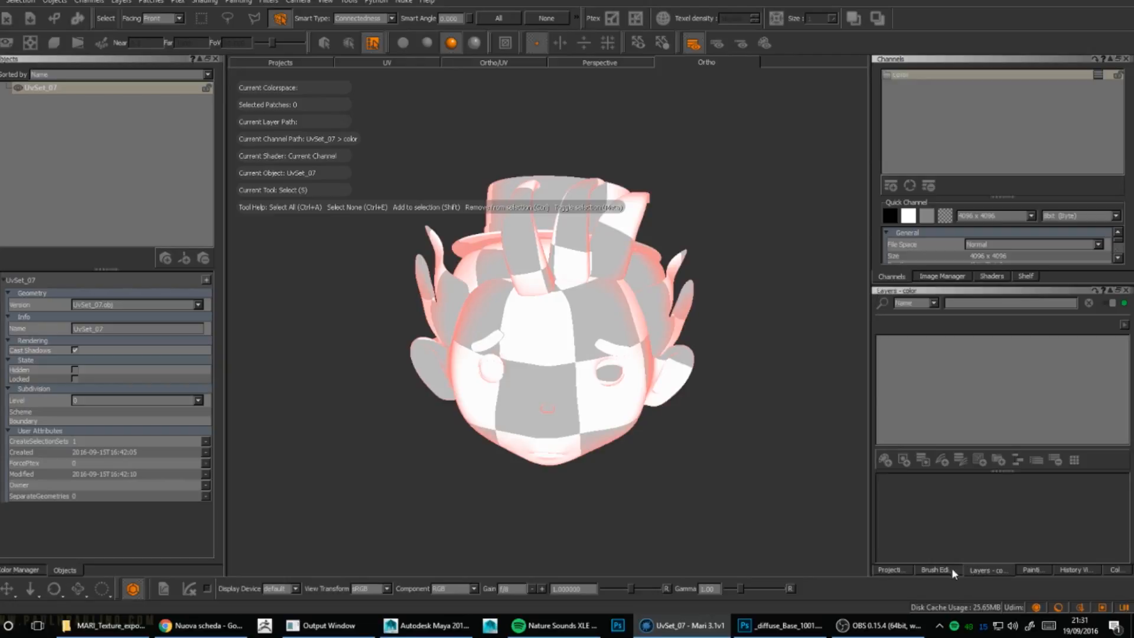
left_click(889, 570)
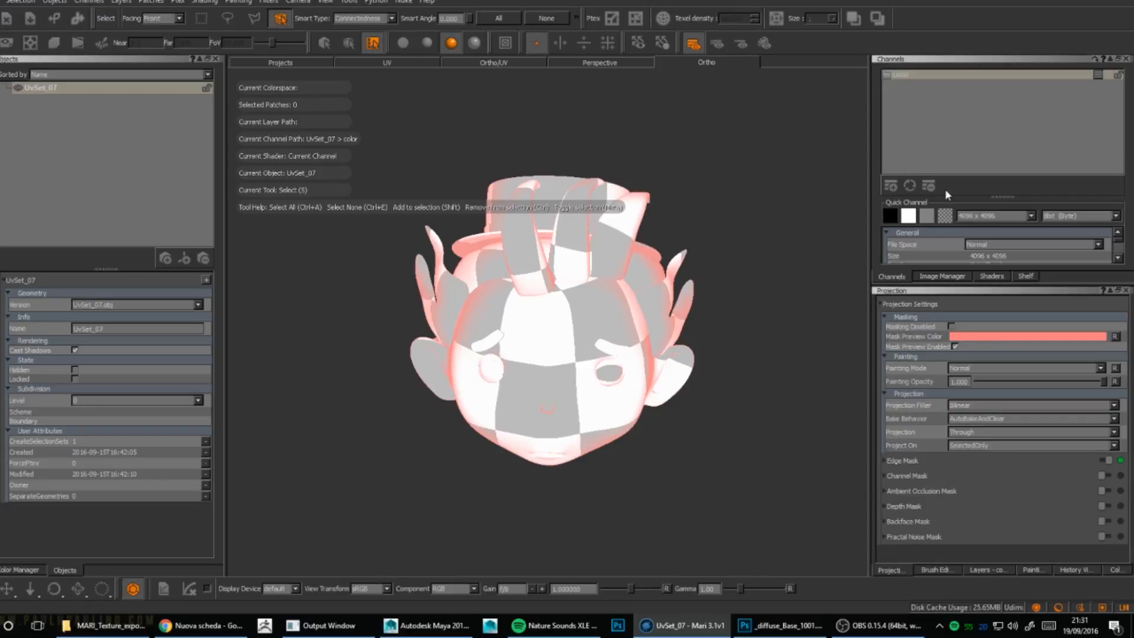
Step: Review the preset names offered for a new channel on UvSet_07 and cancel without adding one
left_click(917, 75)
left_click_drag(709, 372, 732, 178, "alt")
left_click(890, 186)
left_click(559, 231)
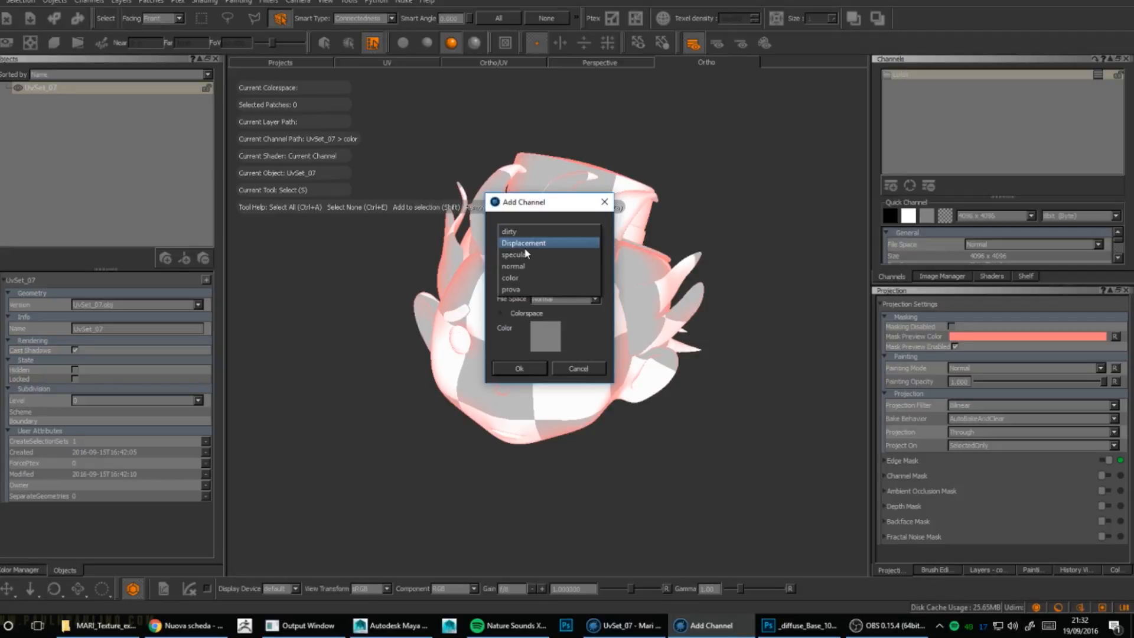
left_click(605, 207)
left_click(605, 203)
Step: Enlarge the properties area of the color channel and display that channel's layer stack
left_click(900, 75)
left_click_drag(608, 260, 631, 282, "alt")
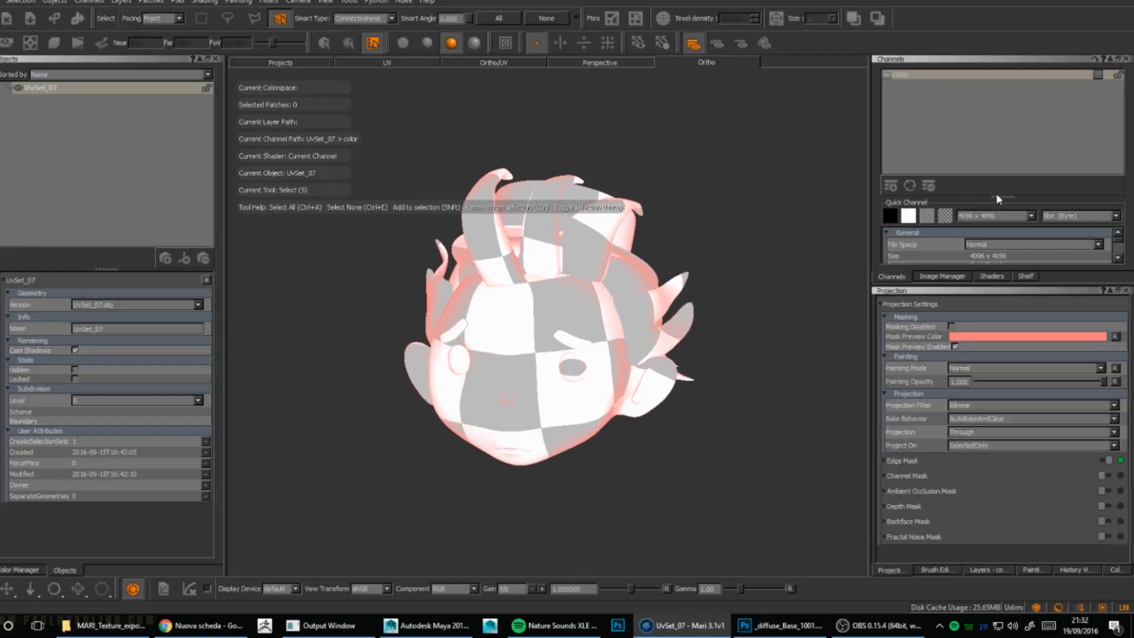
left_click_drag(997, 197, 998, 135)
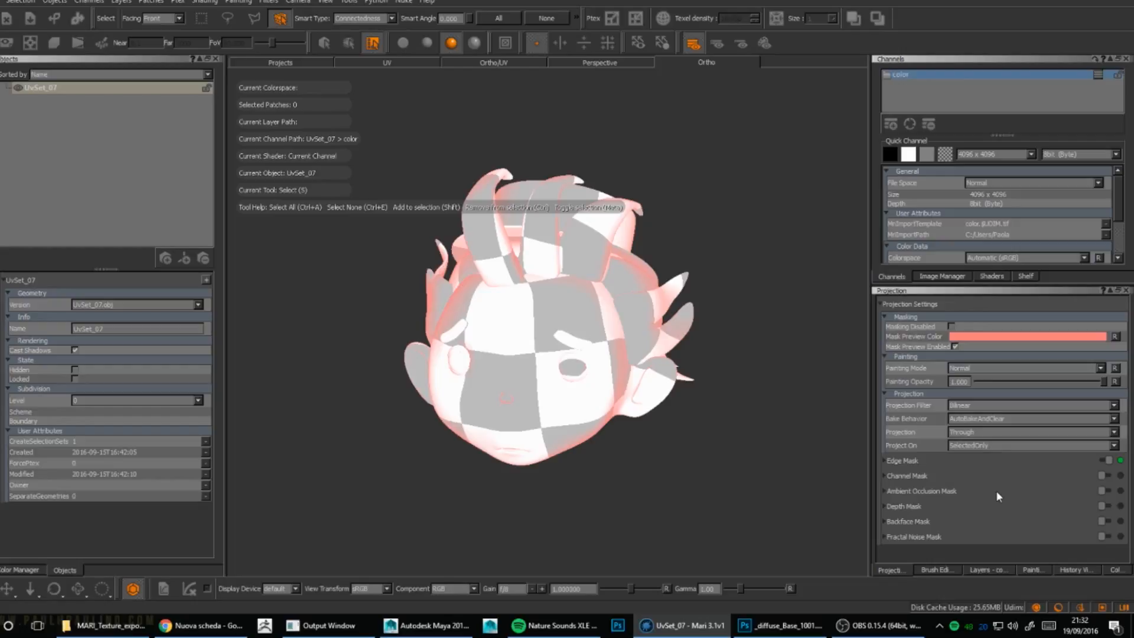
left_click(977, 569)
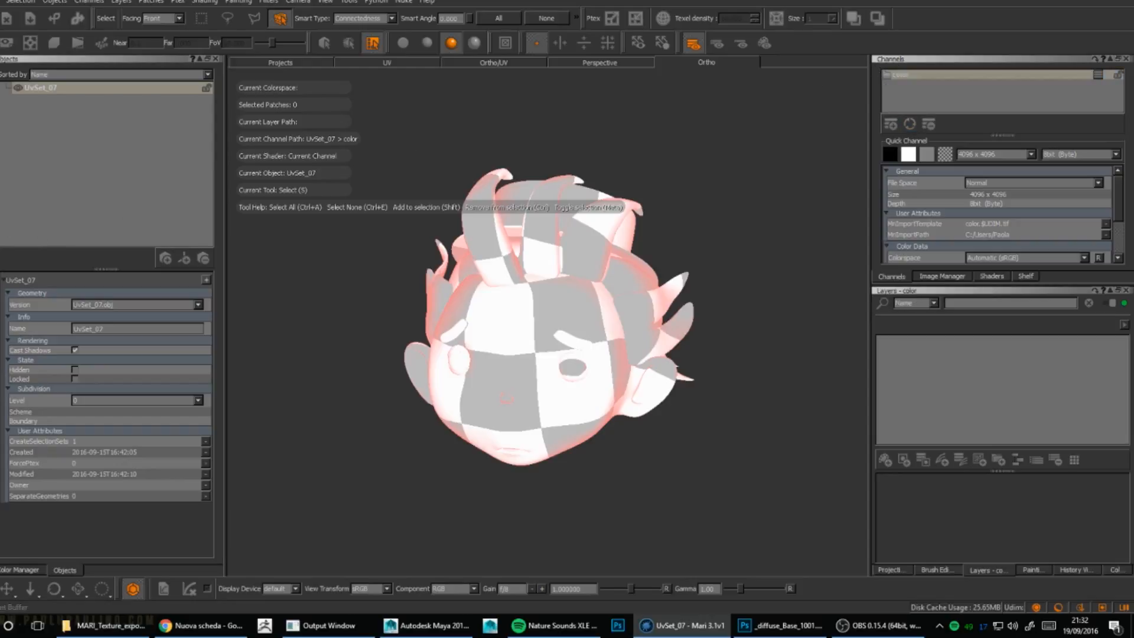
Step: Look through the list of available palettes, dismiss it, and view the UvSet_07 head from another side
left_click(40, 88)
right_click(557, 3)
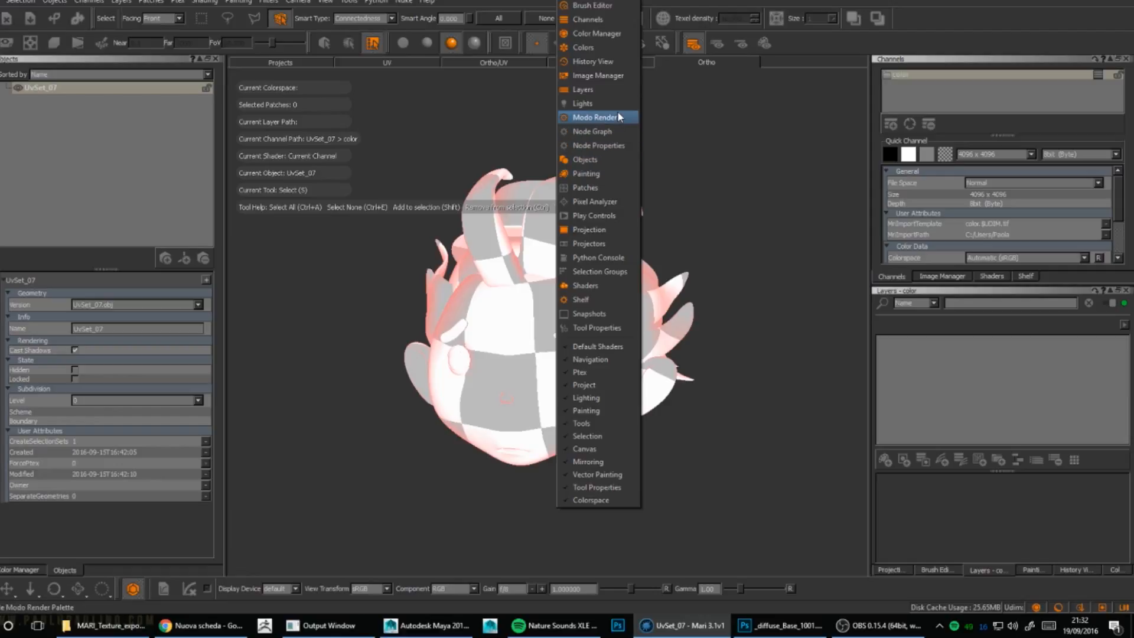
left_click(82, 132)
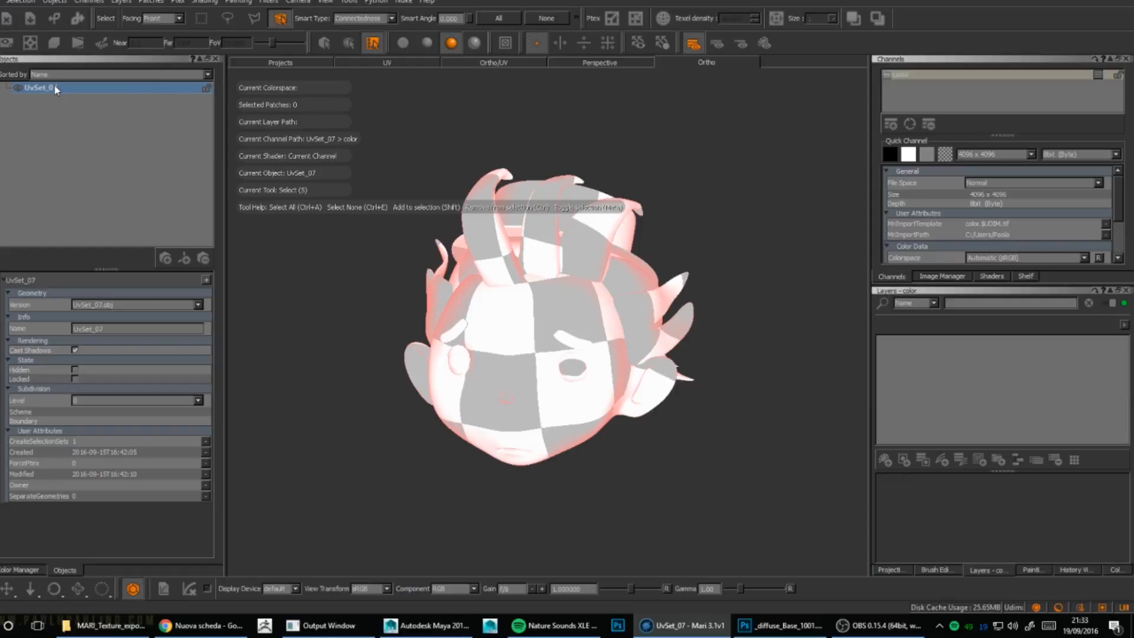
left_click_drag(475, 314, 535, 270, "alt")
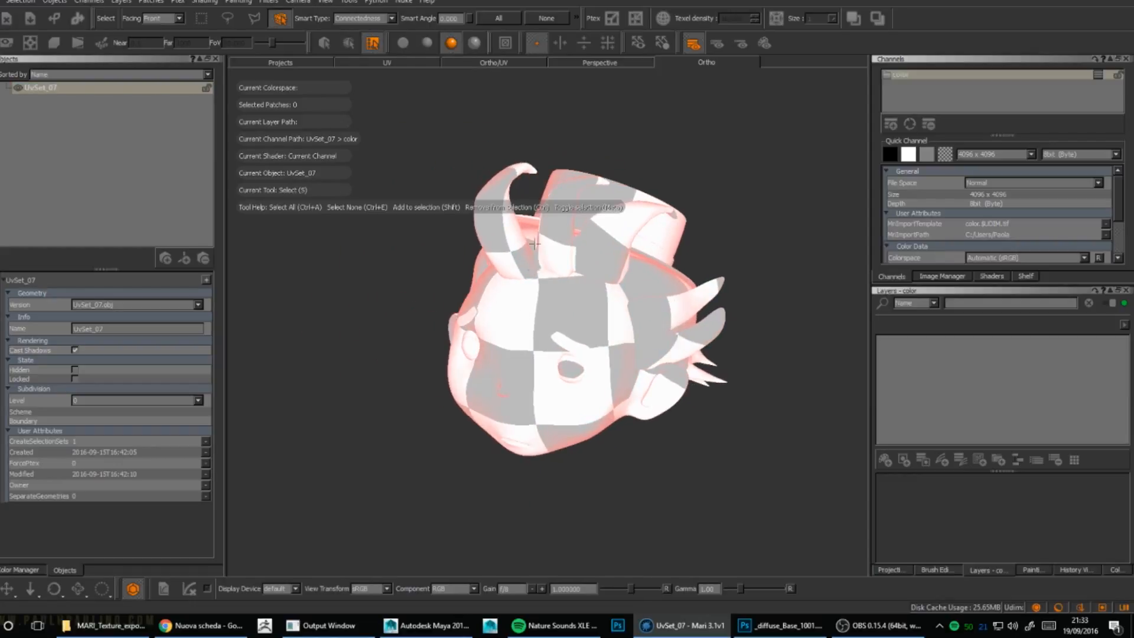
Step: Add UvSet_03.obj to the project as another object, keeping UV mapping, Create From Face Groups and merged geometries
left_click(53, 2)
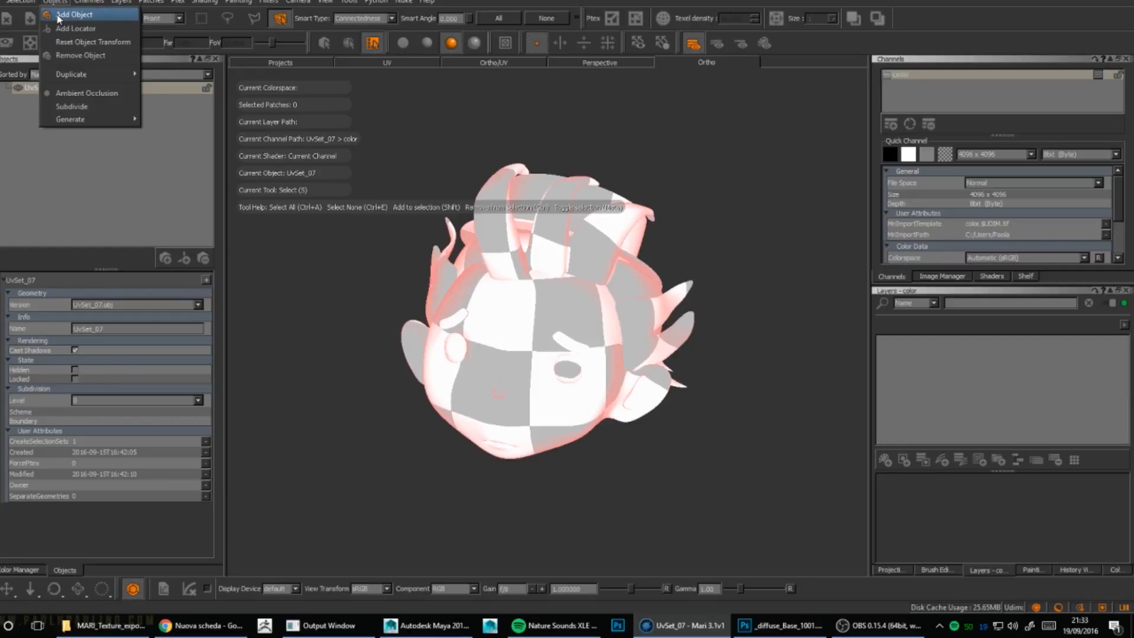
left_click(59, 16)
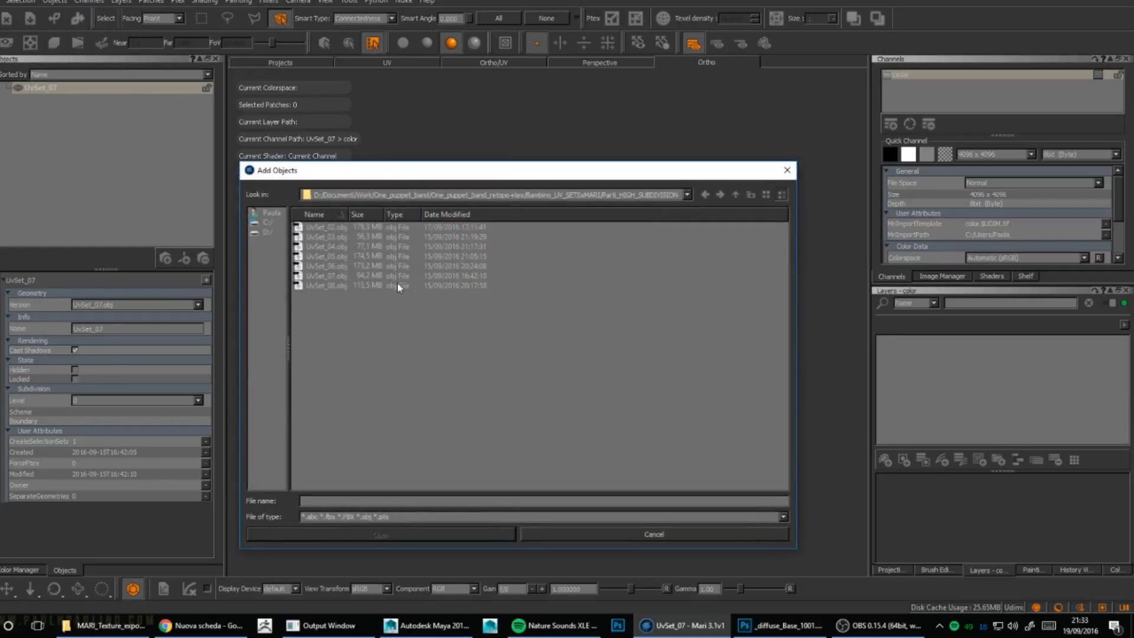
left_click_drag(340, 302, 314, 227)
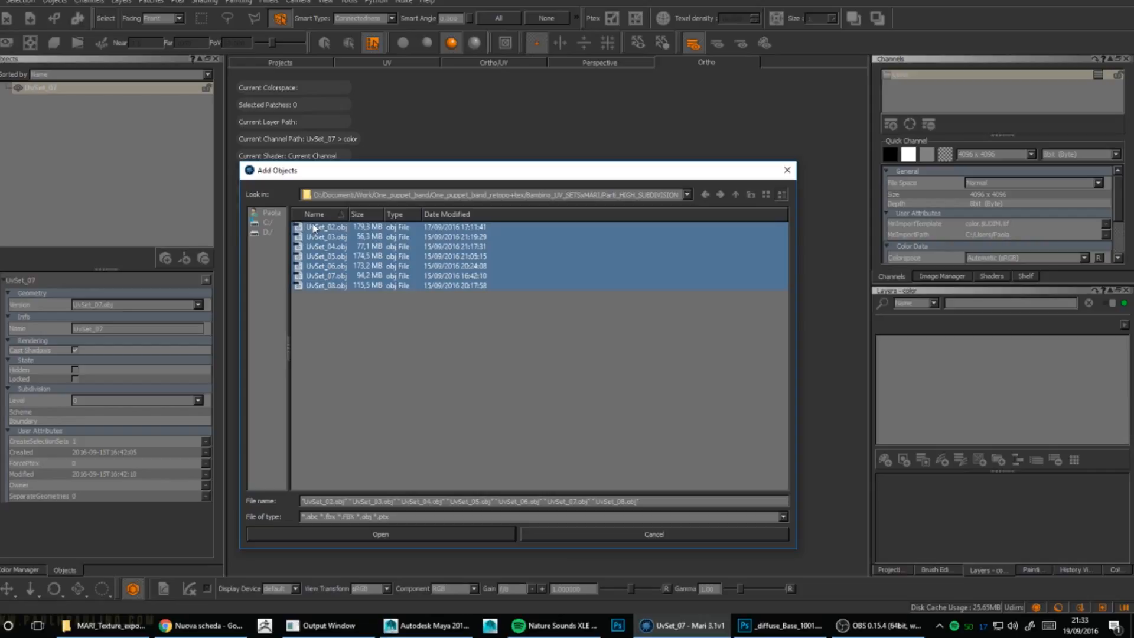
left_click(437, 528)
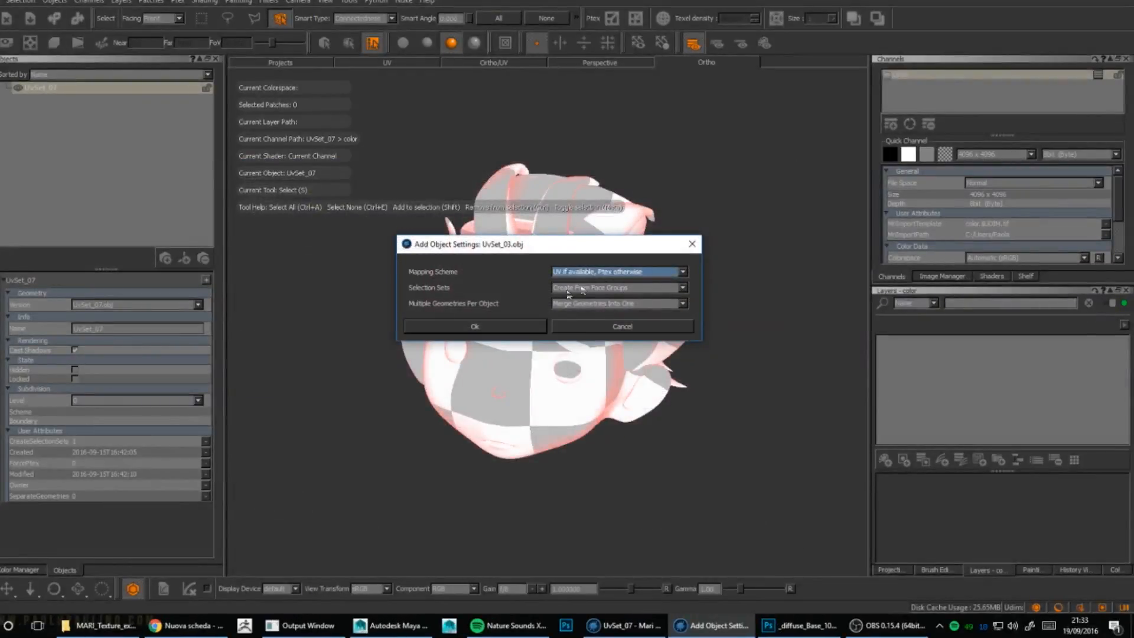
left_click(477, 327)
left_click(477, 327)
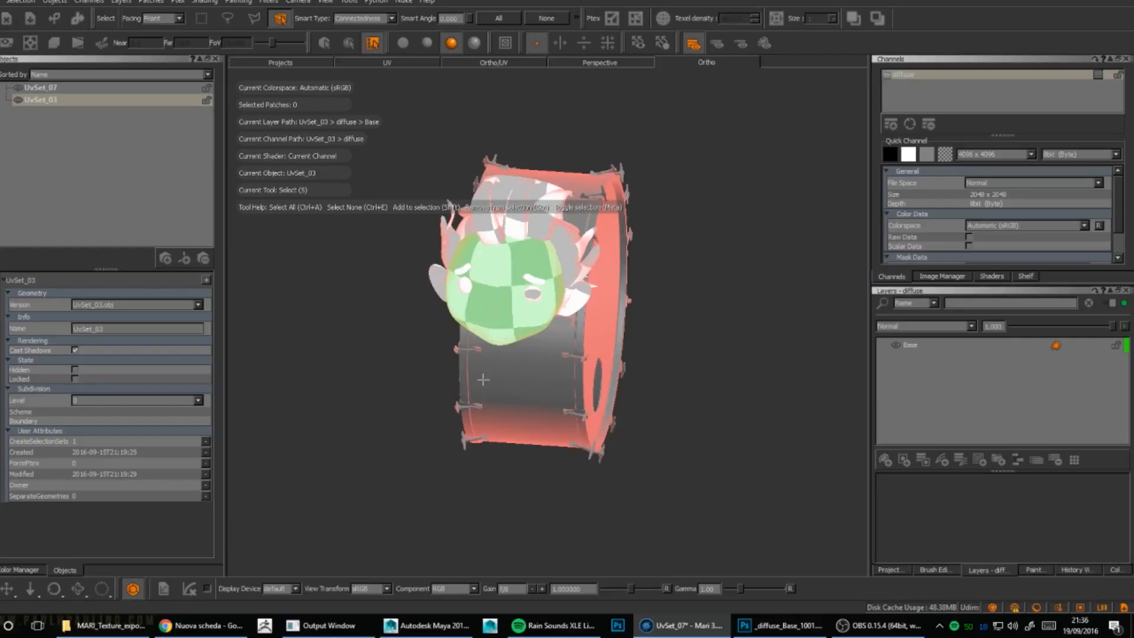
Step: Try the Object, Patch and Face selection modes on the models and select the bass drum's front skin in Face Mode
right_click(489, 281)
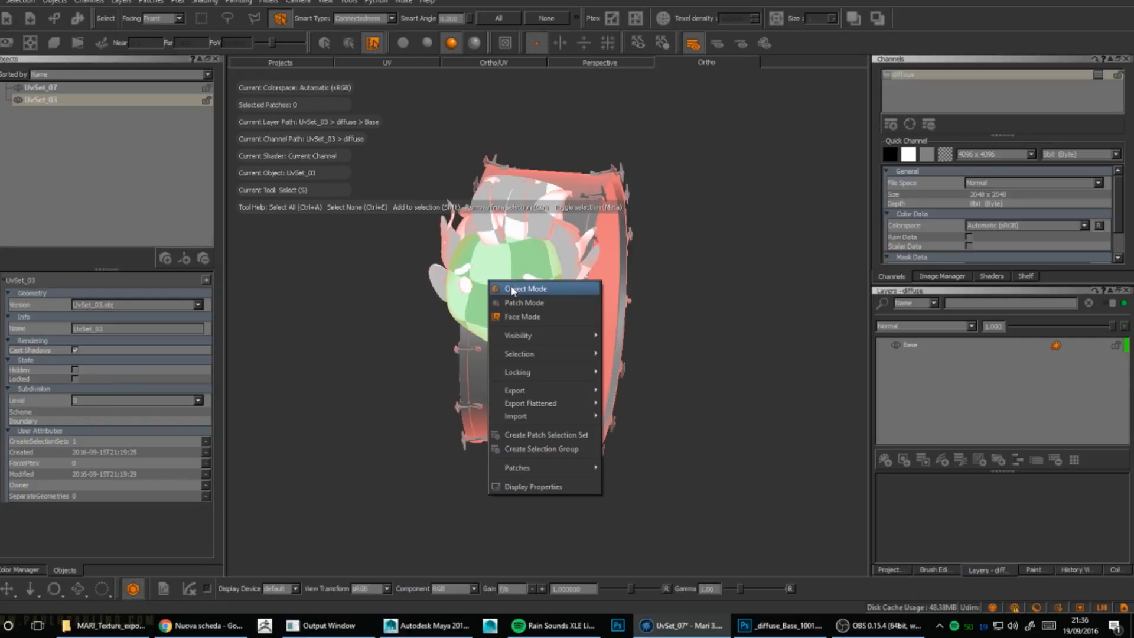
left_click(512, 290)
left_click_drag(652, 392, 474, 273, "alt")
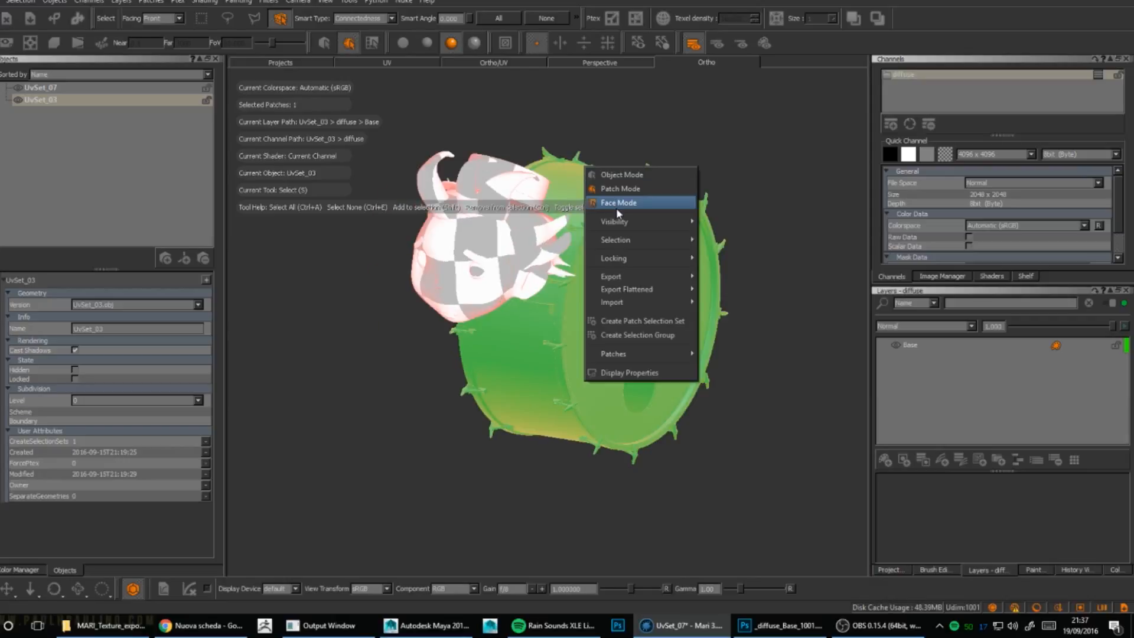
left_click(618, 208)
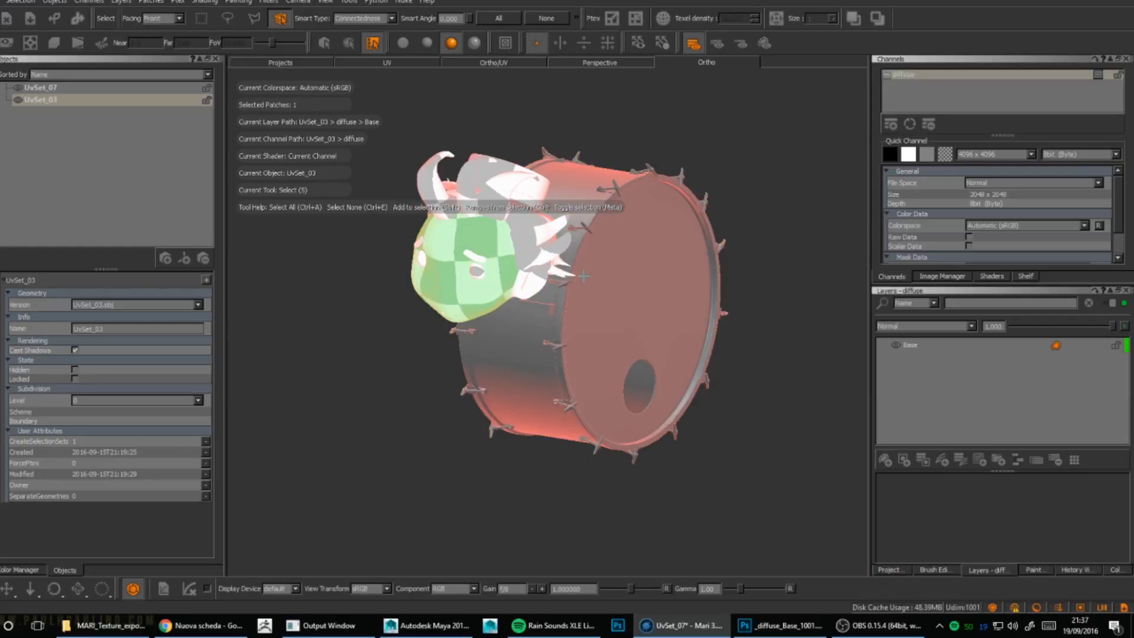
left_click(600, 241)
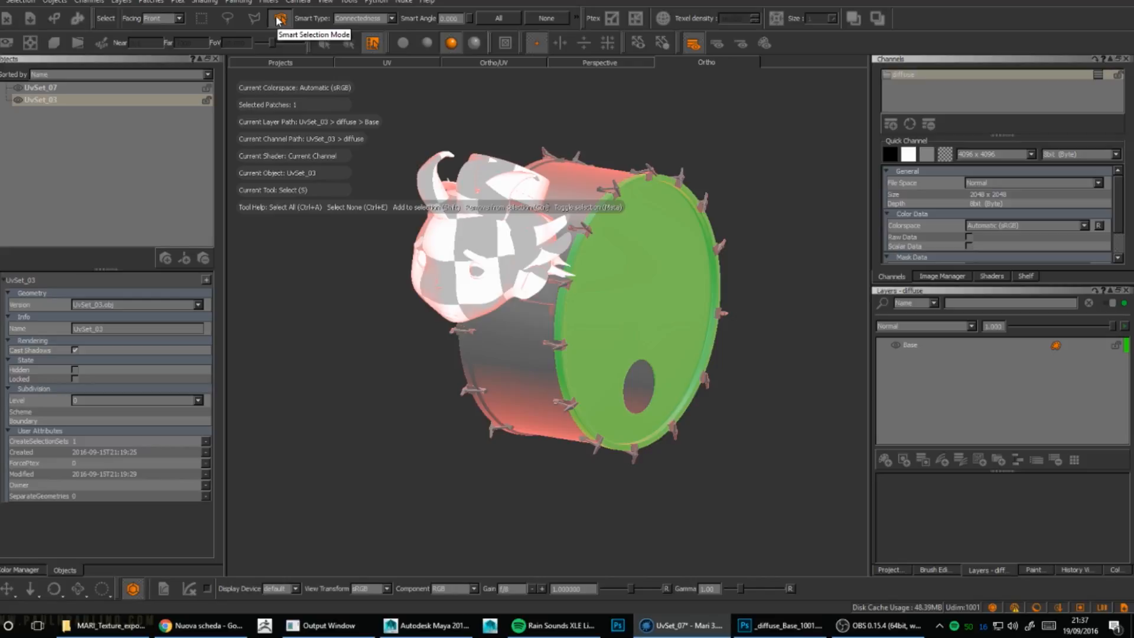
Step: Switch to the combined Ortho/UV view and frame the drum beside its 1001 UV patch
left_click(530, 63)
middle_click_drag(711, 346, 540, 450, "alt")
middle_click_drag(648, 360, 722, 358, "alt")
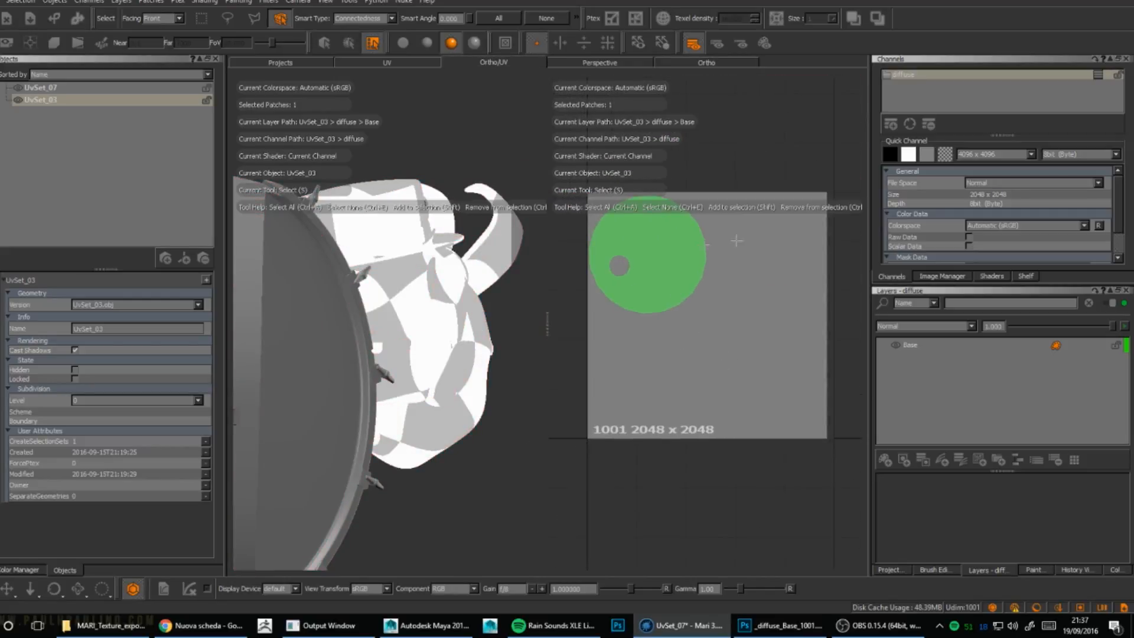
right_click_drag(427, 346, 413, 304, "alt")
middle_click_drag(349, 346, 388, 324, "alt")
right_click_drag(387, 324, 331, 339, "alt")
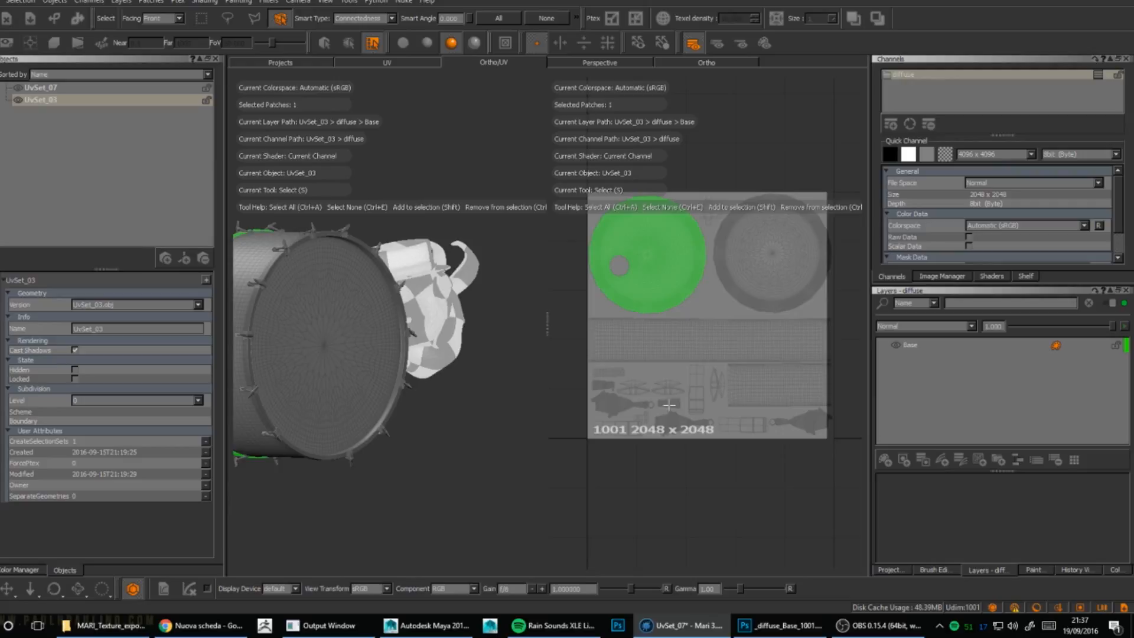
Step: Select the drum's UV shells one after another to check which part of the model each belongs to
left_click(636, 389)
left_click(667, 388)
left_click(696, 386)
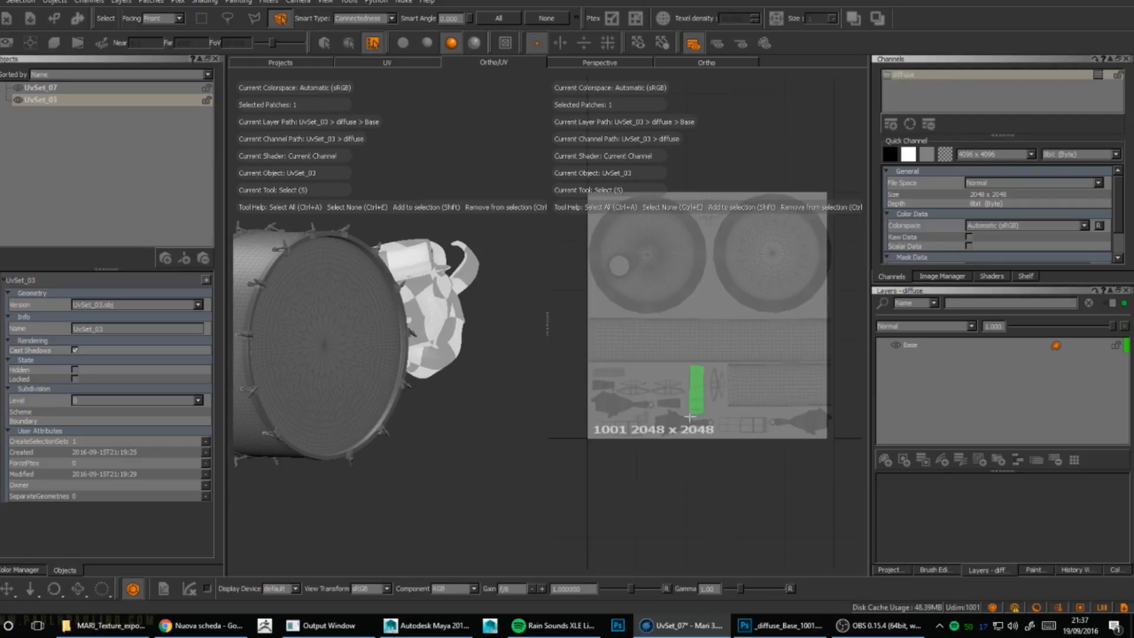
left_click(758, 373)
left_click(708, 341)
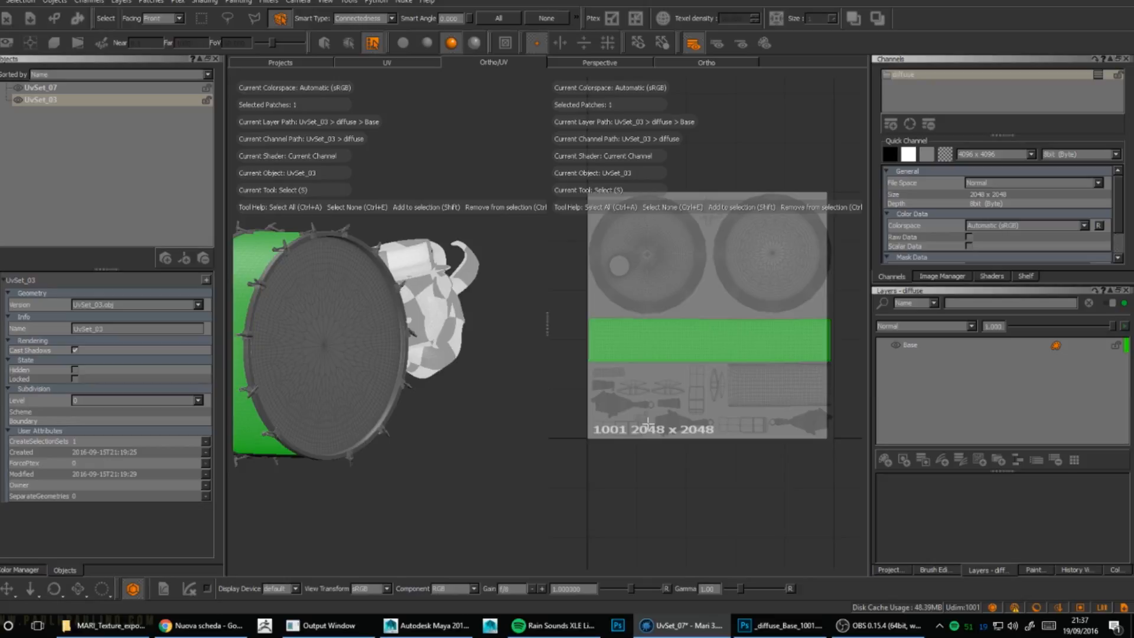
left_click(674, 295)
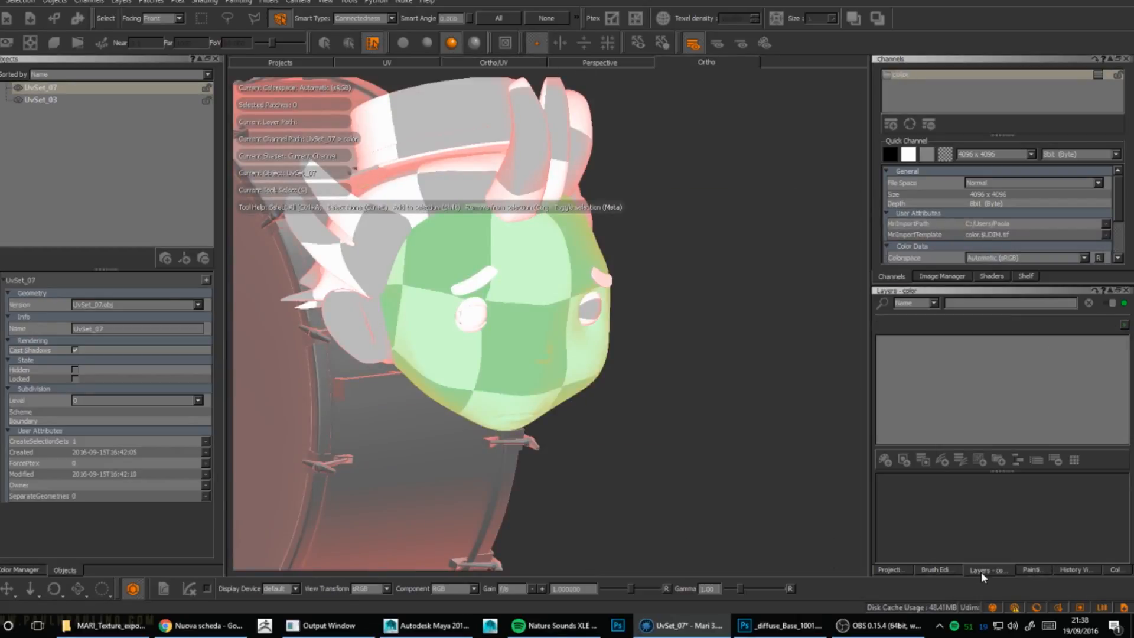
Step: Add a paintable layer to the color channel of UvSet_07 and name it Base
left_click(883, 460)
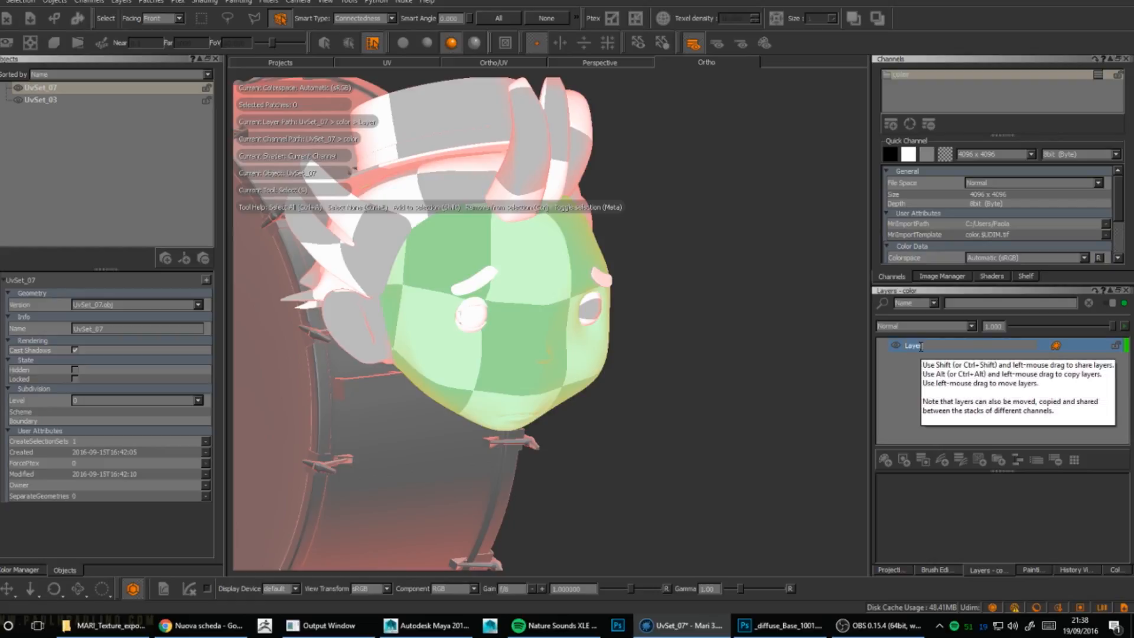
type("Be")
key("Return")
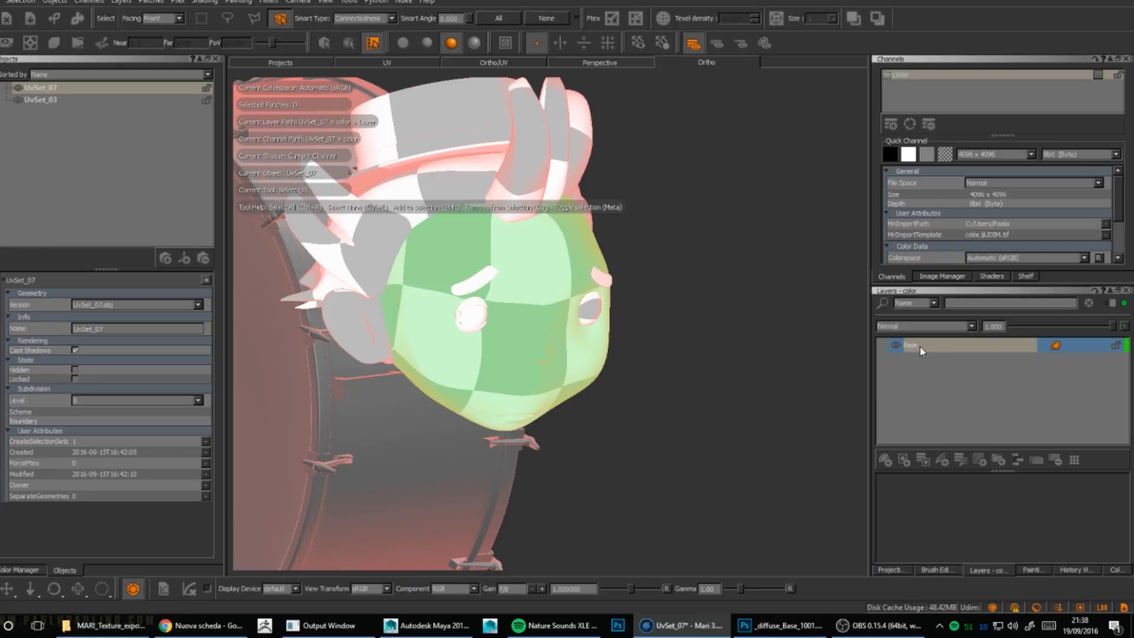
key("Return")
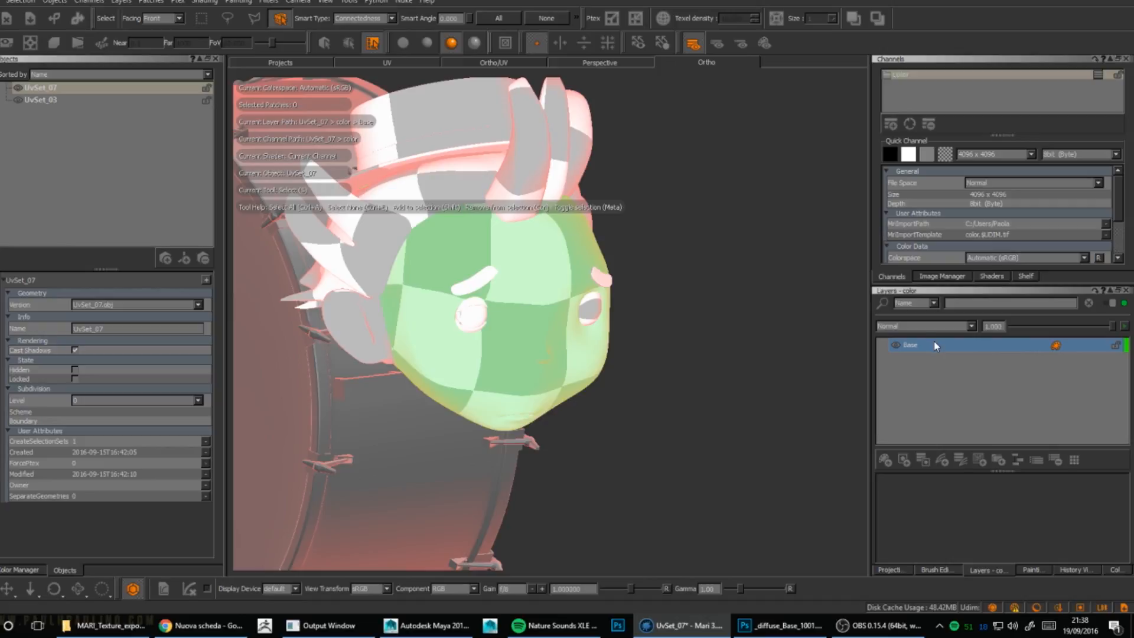
Step: Activate the Paint tool, choose a darker brown foreground color and try a brush stroke on the head
left_click_drag(749, 385, 705, 389, "alt")
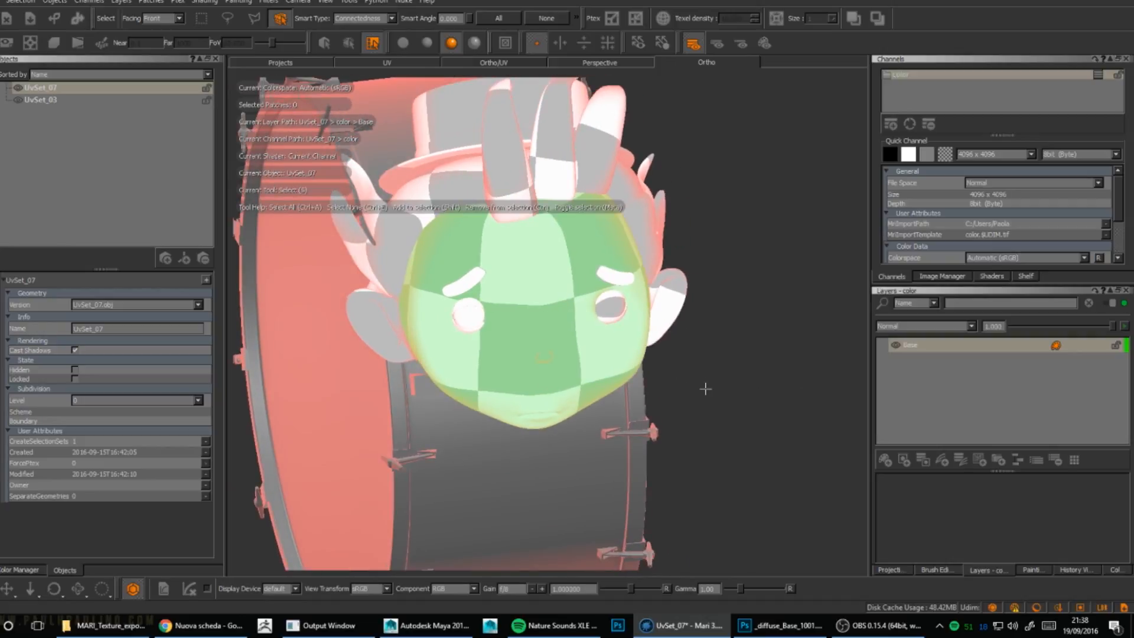
left_click_drag(503, 329, 510, 317, "alt")
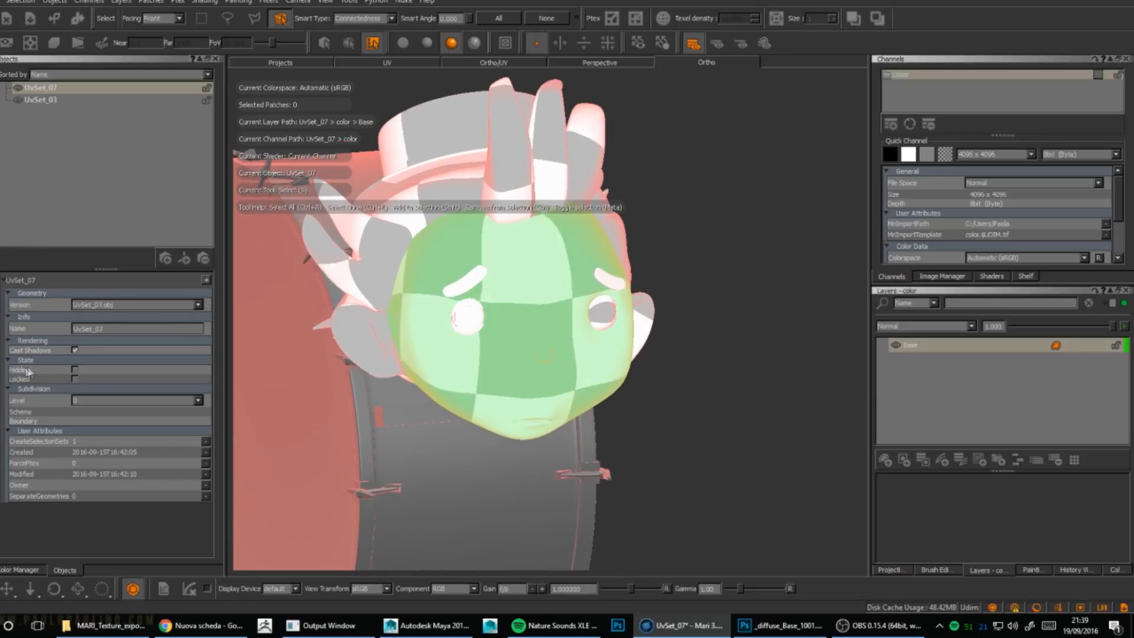
key("p")
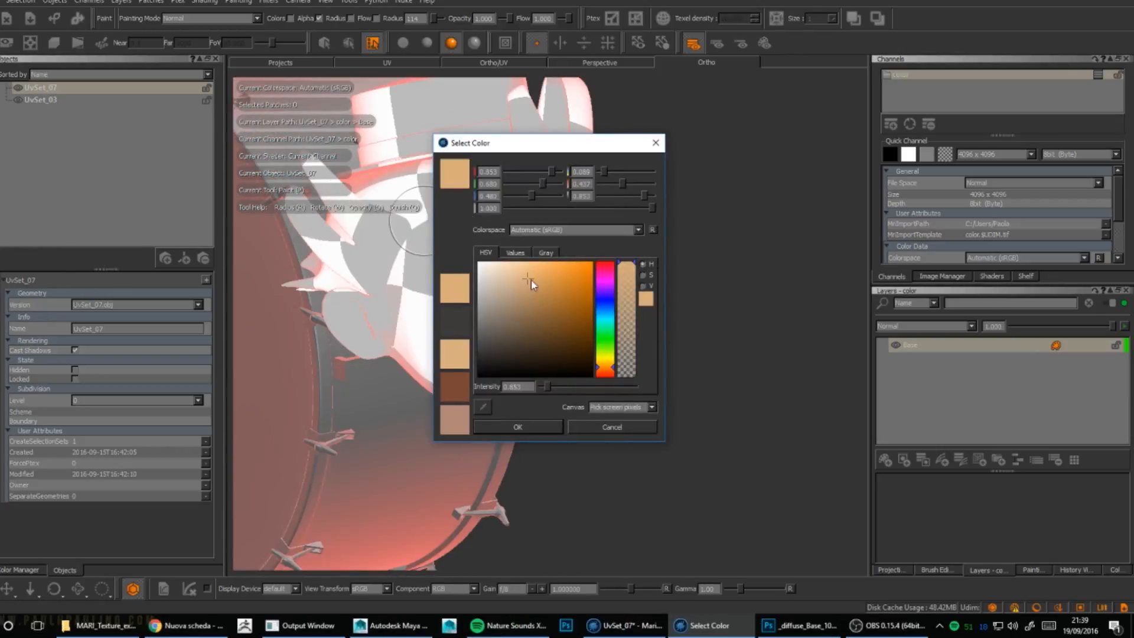
left_click_drag(530, 279, 522, 361)
left_click(518, 426)
mouse_move(513, 296)
left_mouse_down()
mouse_move(519, 273)
mouse_move(506, 274)
mouse_move(519, 274)
left_mouse_up()
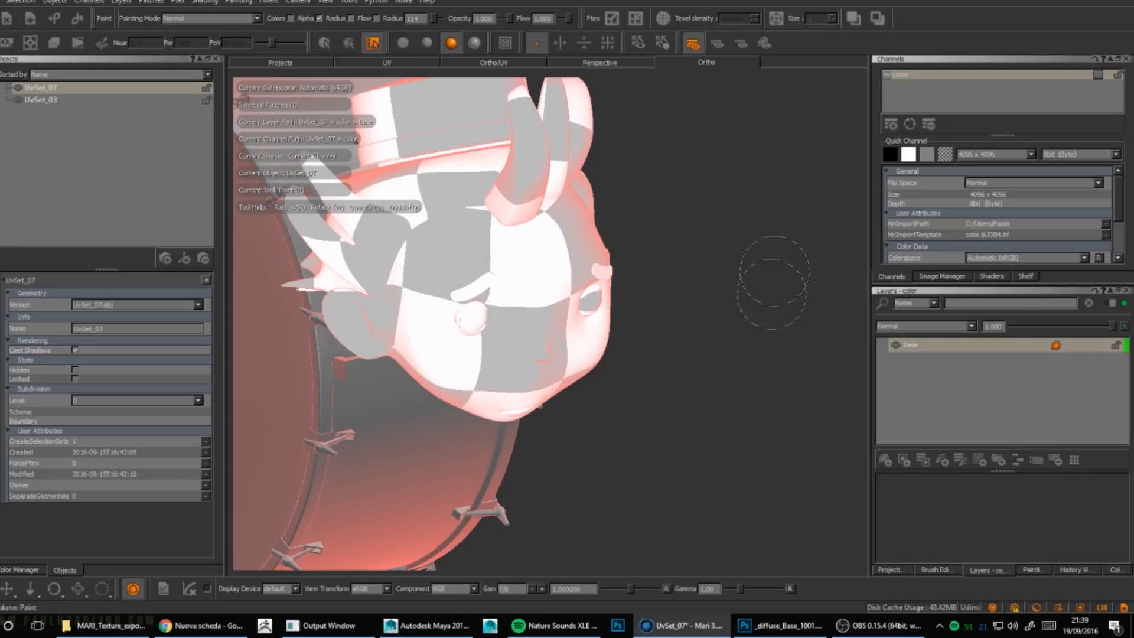
Step: Open the Brush Editor and browse its preset sets: Basic, Hard Surface, Organic and Brad's New Brushes
left_click(936, 569)
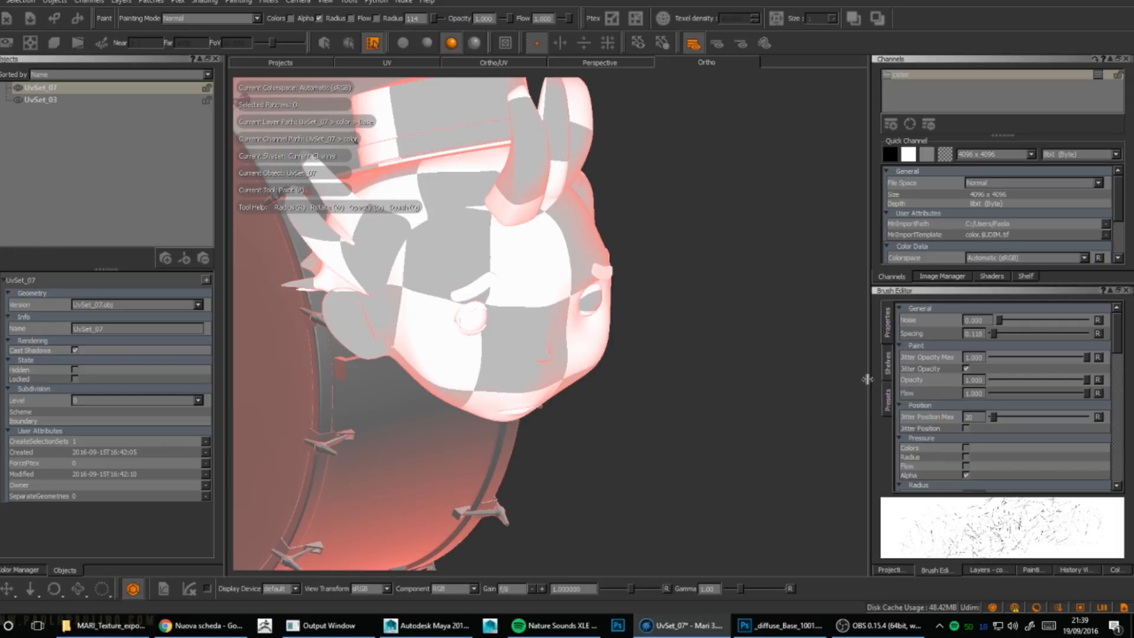
right_click(603, 3)
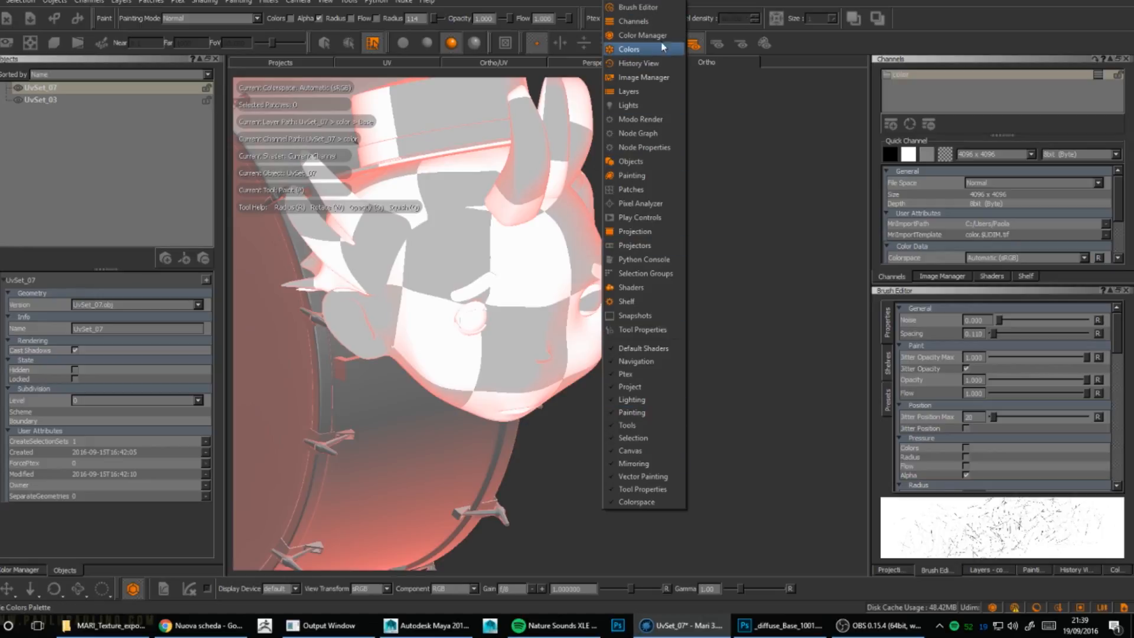
left_click(977, 21)
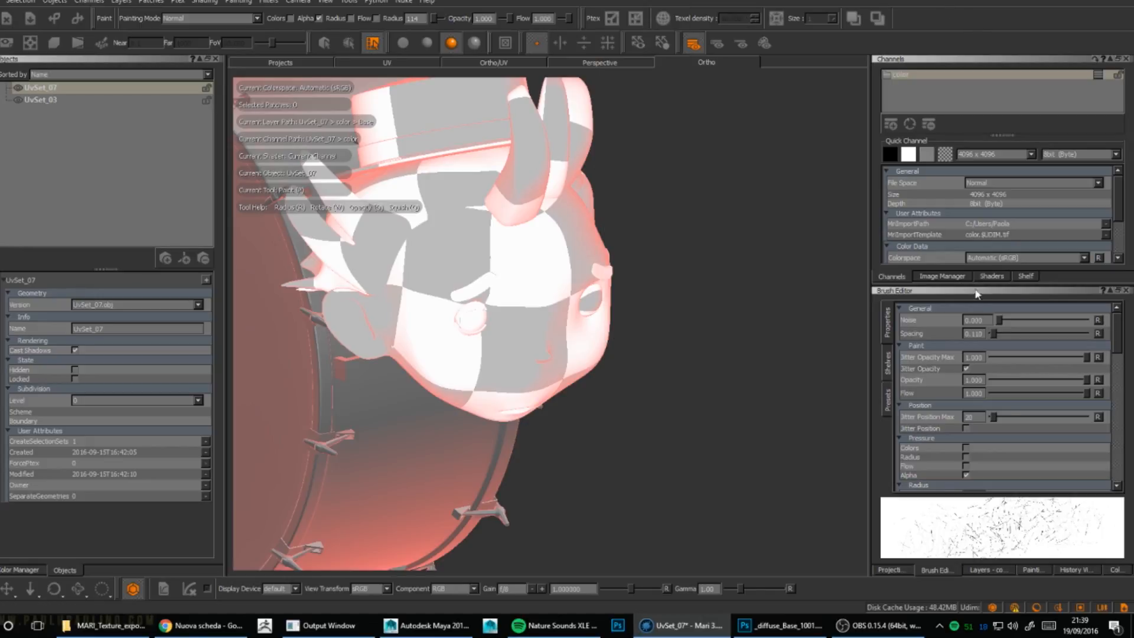
left_click(888, 401)
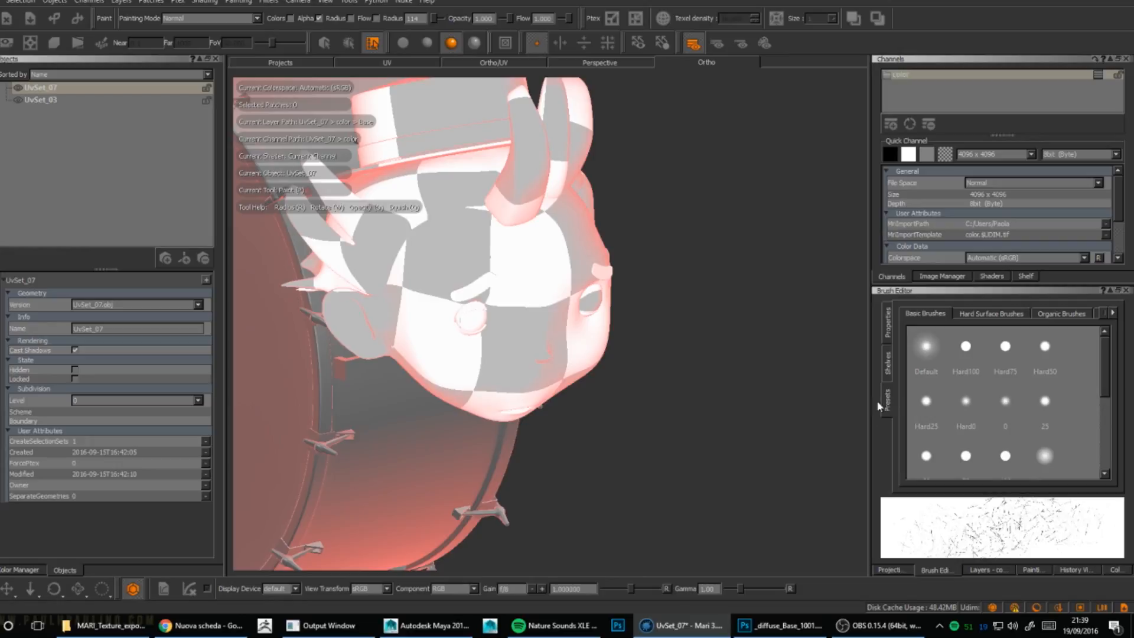
left_click(1062, 313)
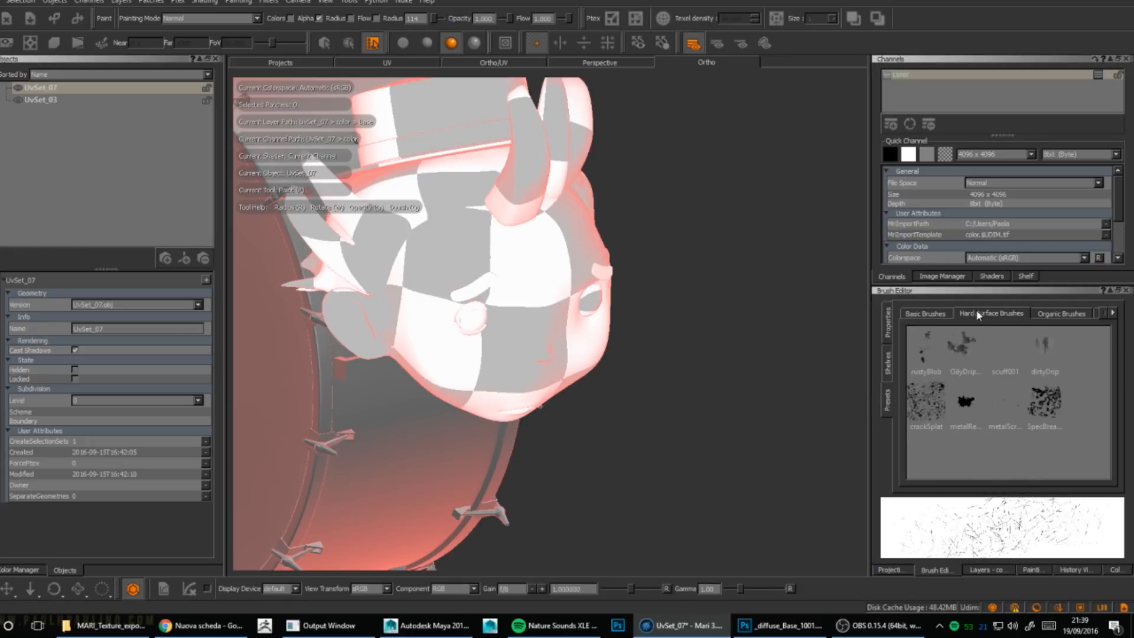
left_click(1113, 313)
left_click(1081, 316)
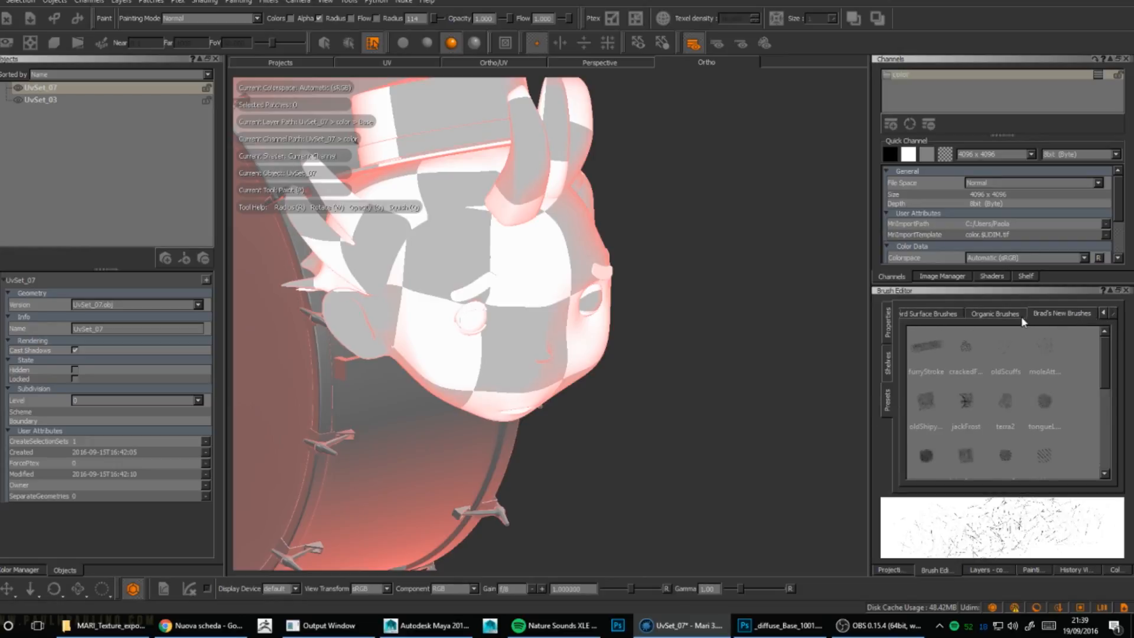
left_click(1008, 316)
left_click(1100, 312)
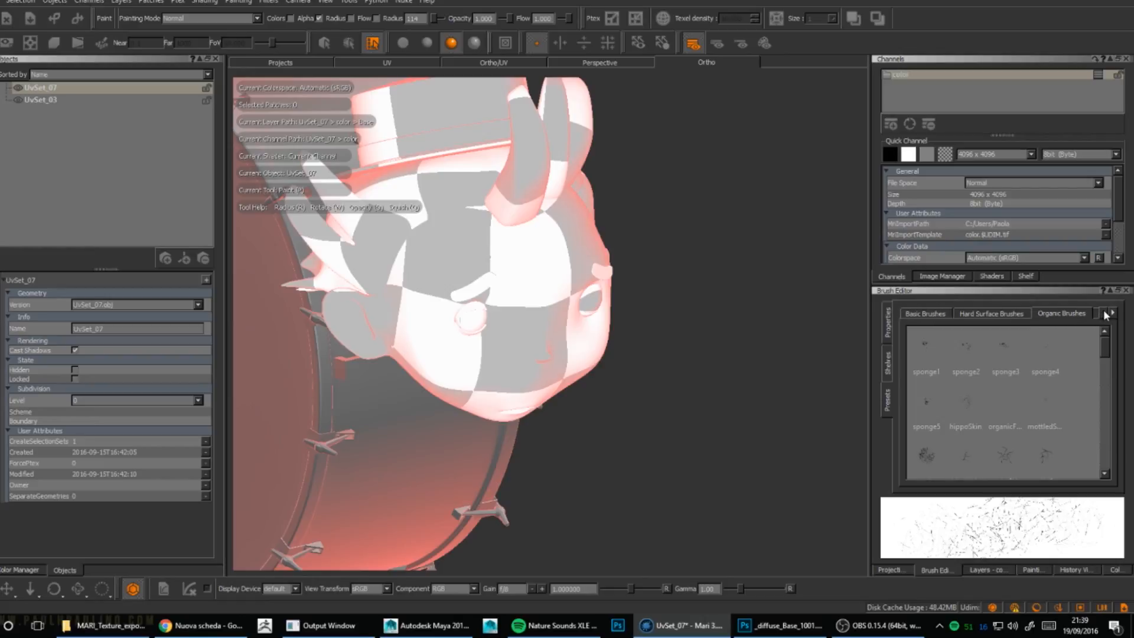
Step: Choose the Hard100 brush from the Basic Brushes and reduce its radius to about 52
left_click(925, 314)
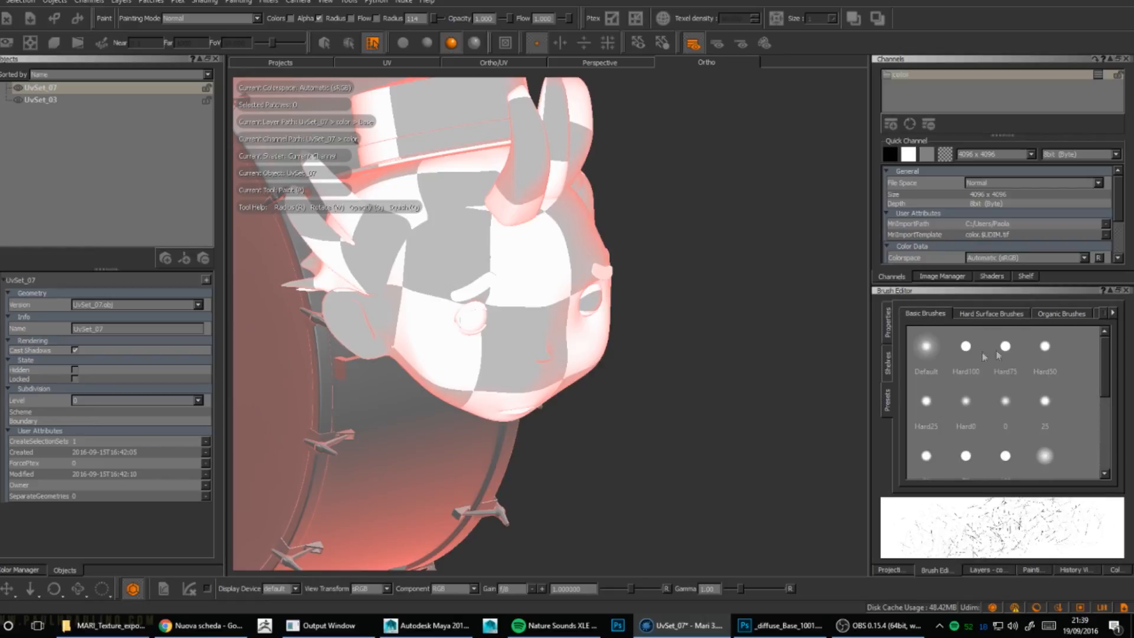
left_click(966, 349)
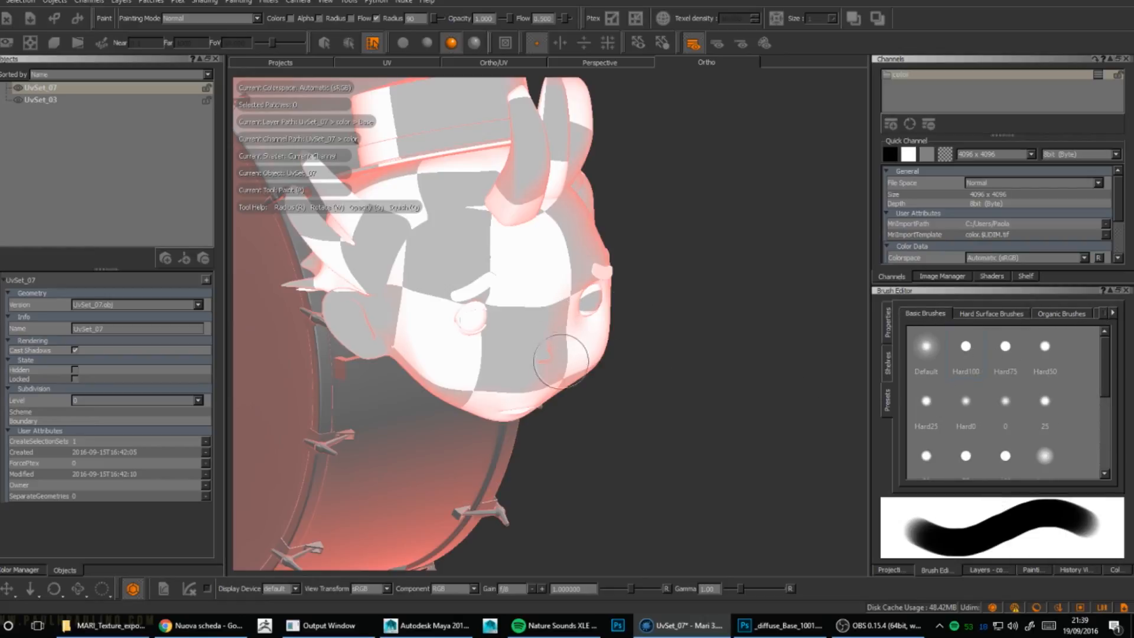
key("r")
mouse_move(579, 364)
left_mouse_down()
mouse_move(563, 364)
mouse_move(572, 366)
left_mouse_up()
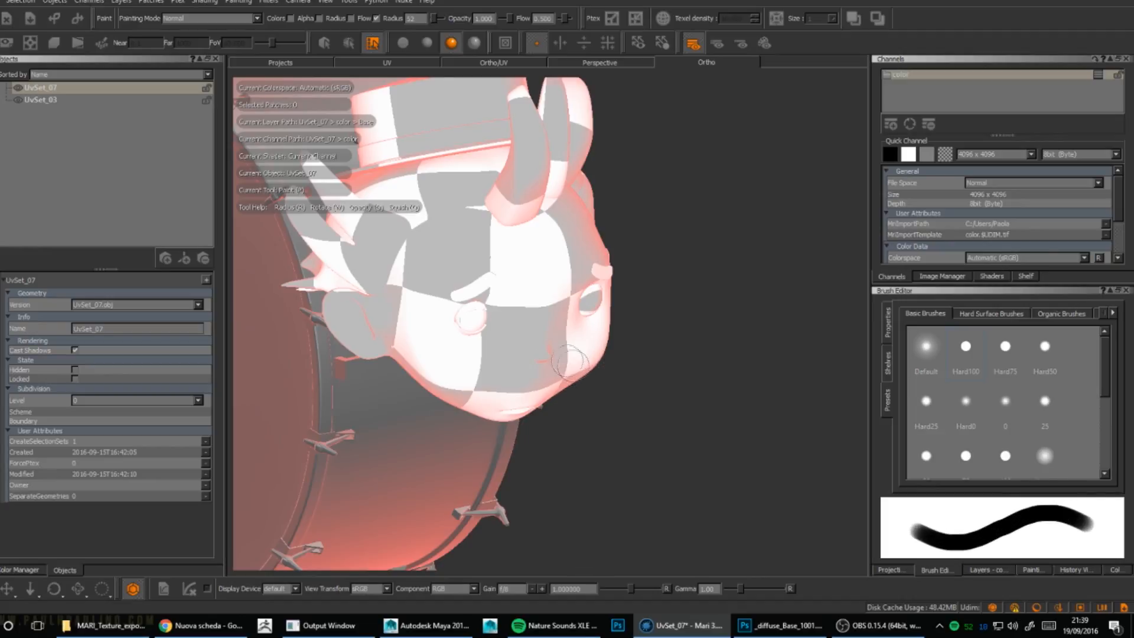
Step: Paint brown across the puppet's face, enlarging the brush radius to about 278, and bake the strokes into the Base layer
mouse_move(510, 299)
left_mouse_down()
mouse_move(544, 278)
mouse_move(402, 339)
mouse_move(617, 244)
mouse_move(614, 270)
mouse_move(652, 271)
left_mouse_up()
key("r")
left_click_drag(465, 355, 530, 354)
mouse_move(530, 355)
left_mouse_down()
mouse_move(543, 358)
mouse_move(419, 249)
left_mouse_up()
left_click_drag(467, 322, 667, 243)
key("b")
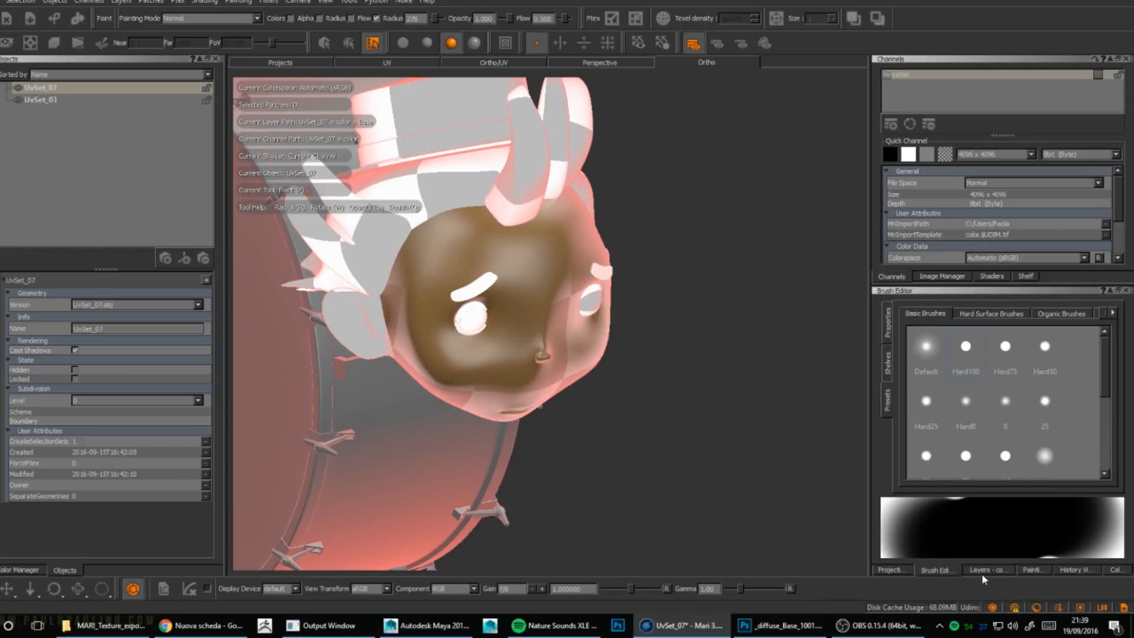
Step: Open the Projection settings, expand the Edge Mask options and turn the edge mask off
left_click(899, 570)
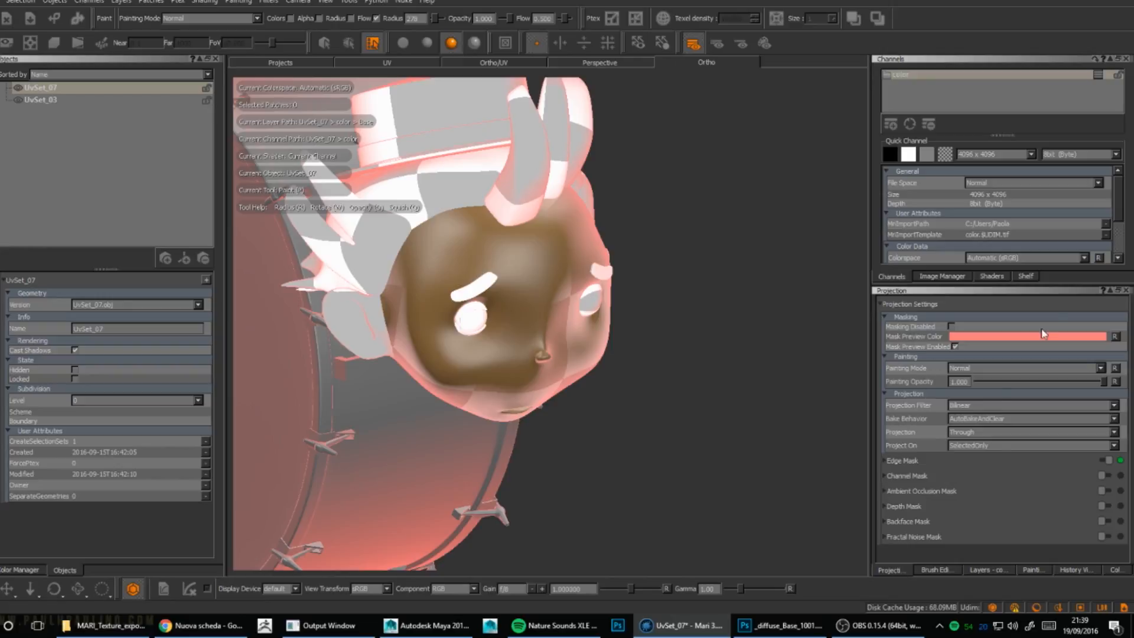
left_click(954, 346)
left_click(1105, 460)
left_click_drag(1125, 409, 1126, 453)
left_click_drag(1129, 447, 1121, 444)
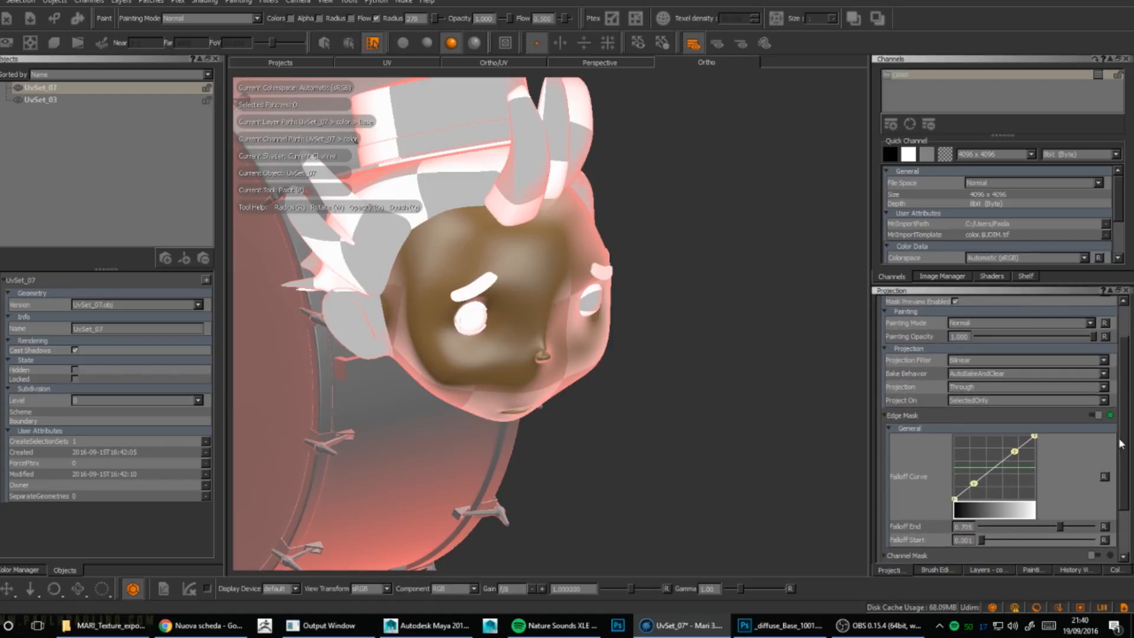
left_click(1097, 415)
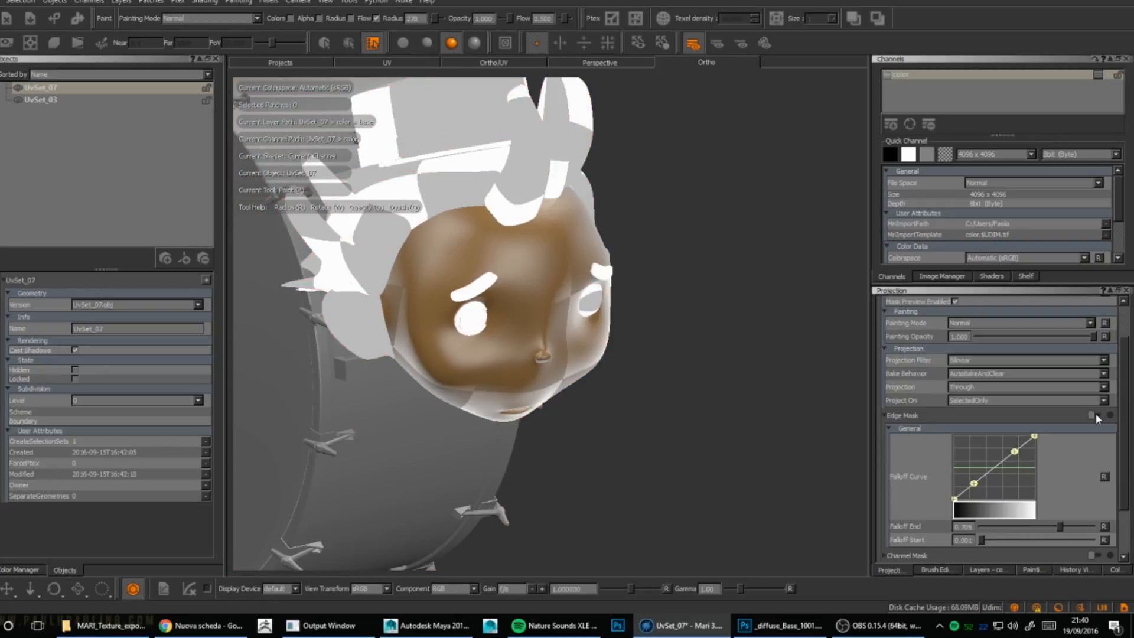
left_click(1096, 413)
left_click(1096, 416)
Step: Paint brown over the rest of the face without the edge mask, then re-enable the mask and bake the stroke
mouse_move(470, 381)
left_mouse_down()
mouse_move(514, 394)
mouse_move(493, 392)
left_mouse_up()
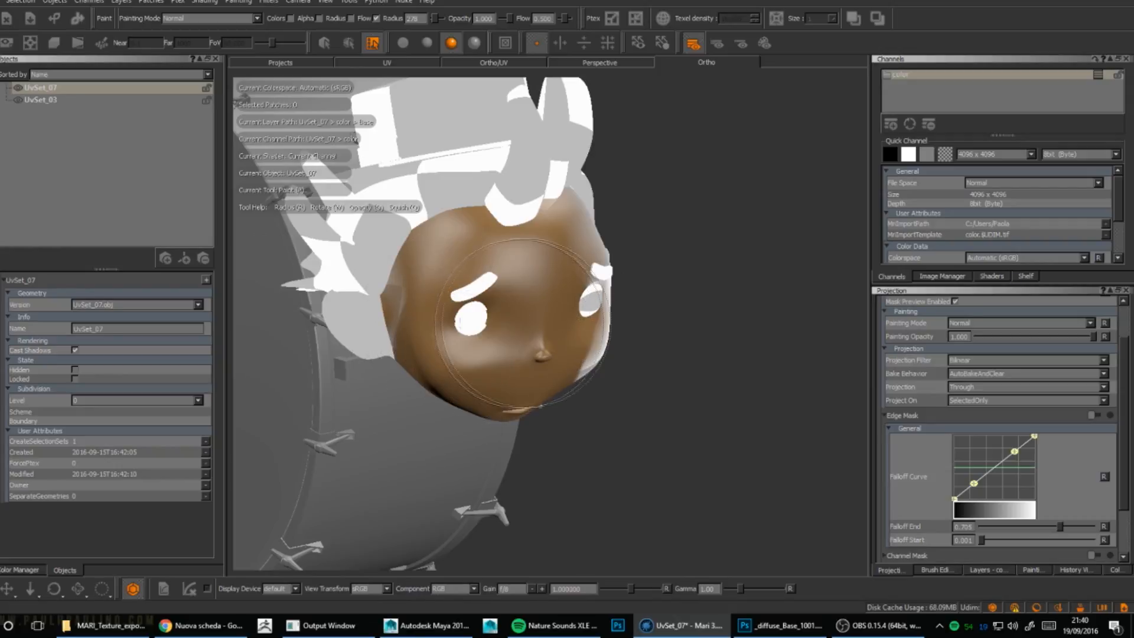
left_click(1094, 416)
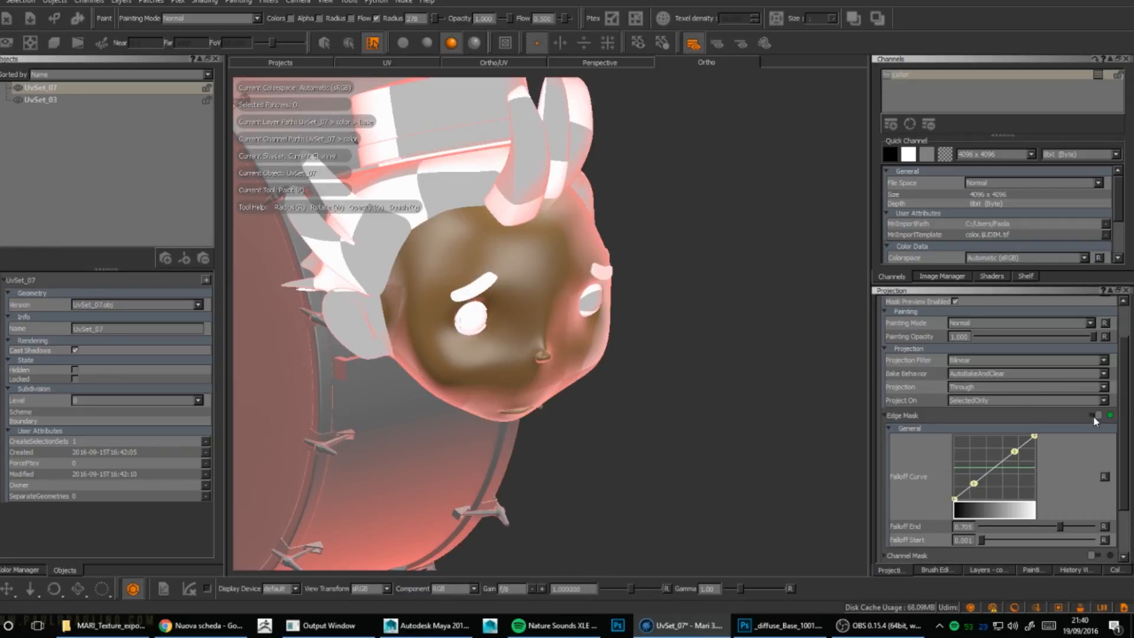
key("b")
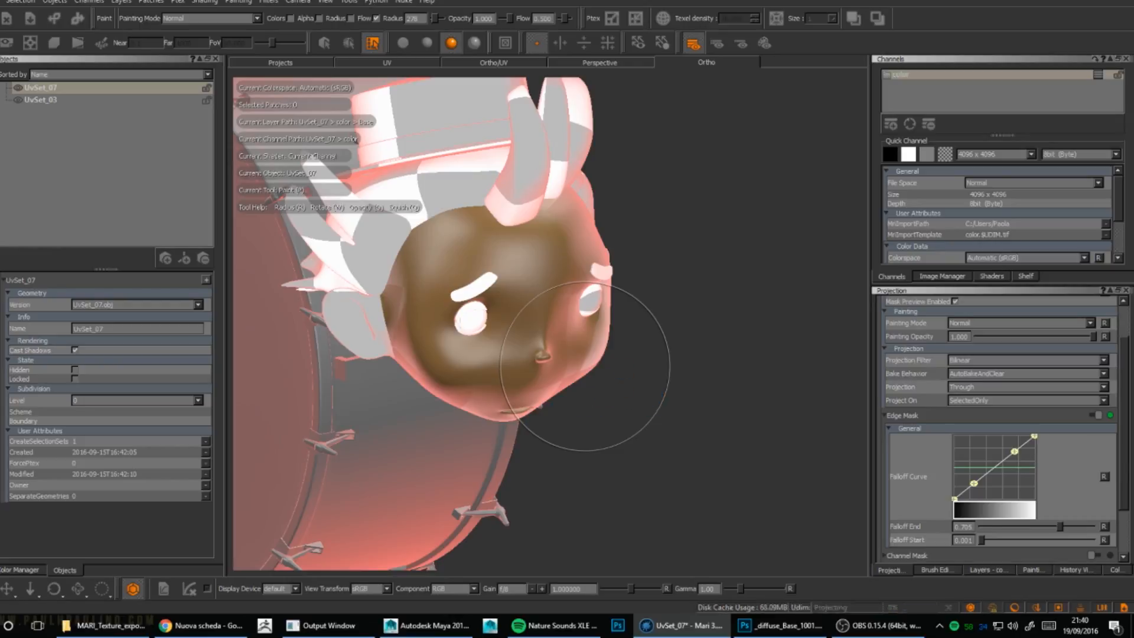
Step: Check the masked area from other angles, reduce the brush radius and turn the edge mask off
mouse_move(583, 413)
left_mouse_down("alt")
mouse_move(546, 382)
mouse_move(640, 393)
left_mouse_up("alt")
mouse_move(574, 385)
left_mouse_down("alt")
mouse_move(562, 394)
mouse_move(573, 399)
mouse_move(574, 385)
left_mouse_up("alt")
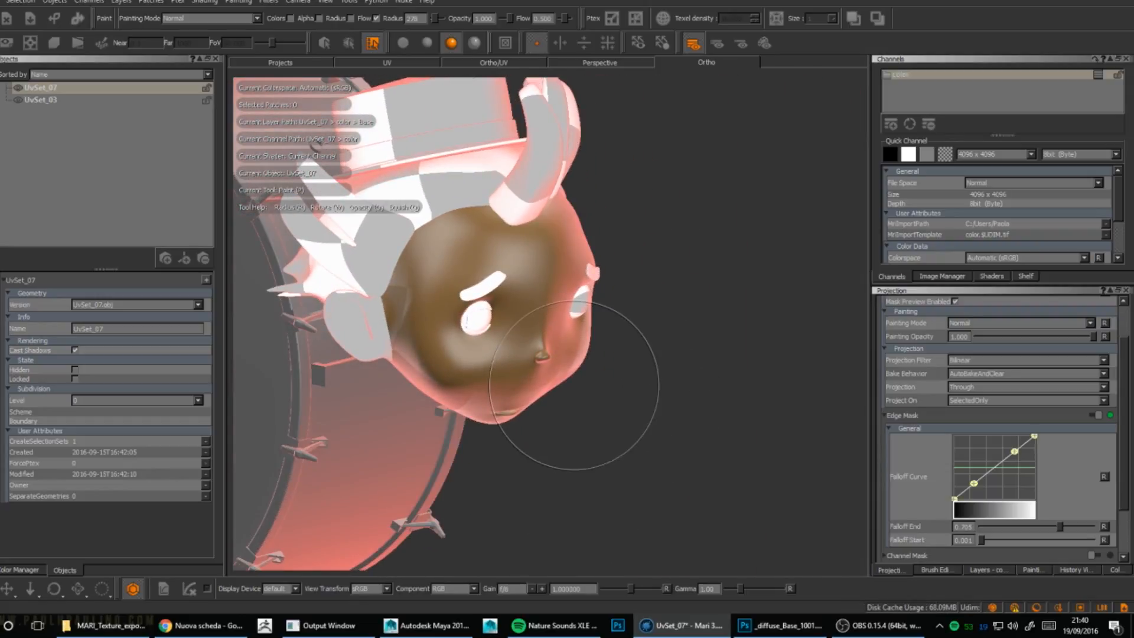
left_click_drag(582, 379, 555, 335, "alt")
key("r")
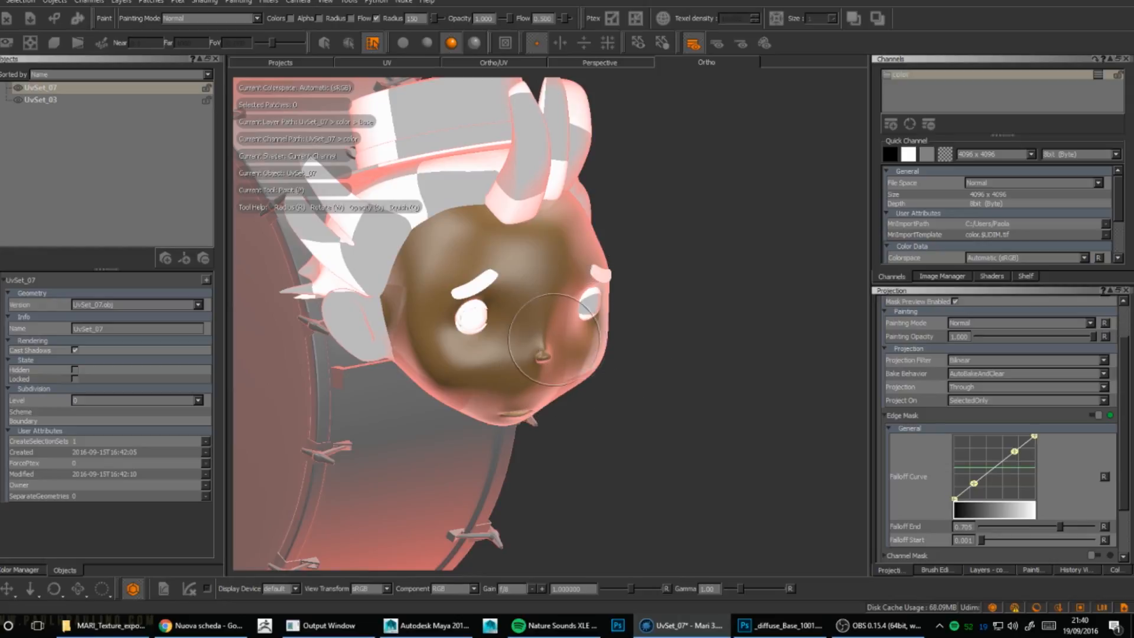
left_click(1097, 415)
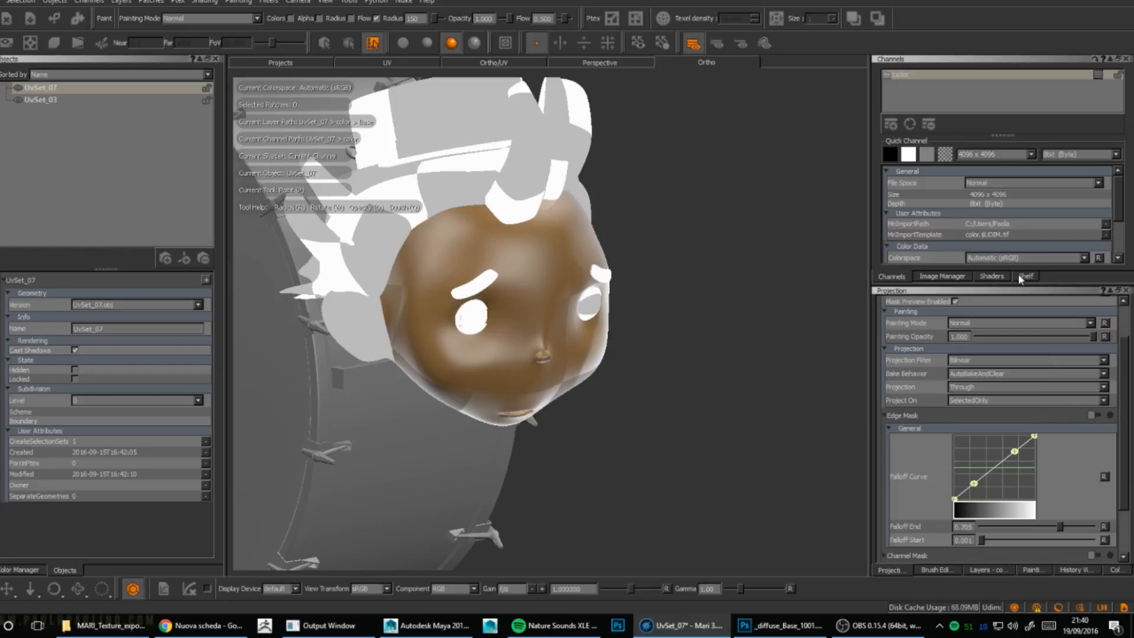
Step: Load metallo_argentato_01.jpg into the Image Manager
left_click(959, 277)
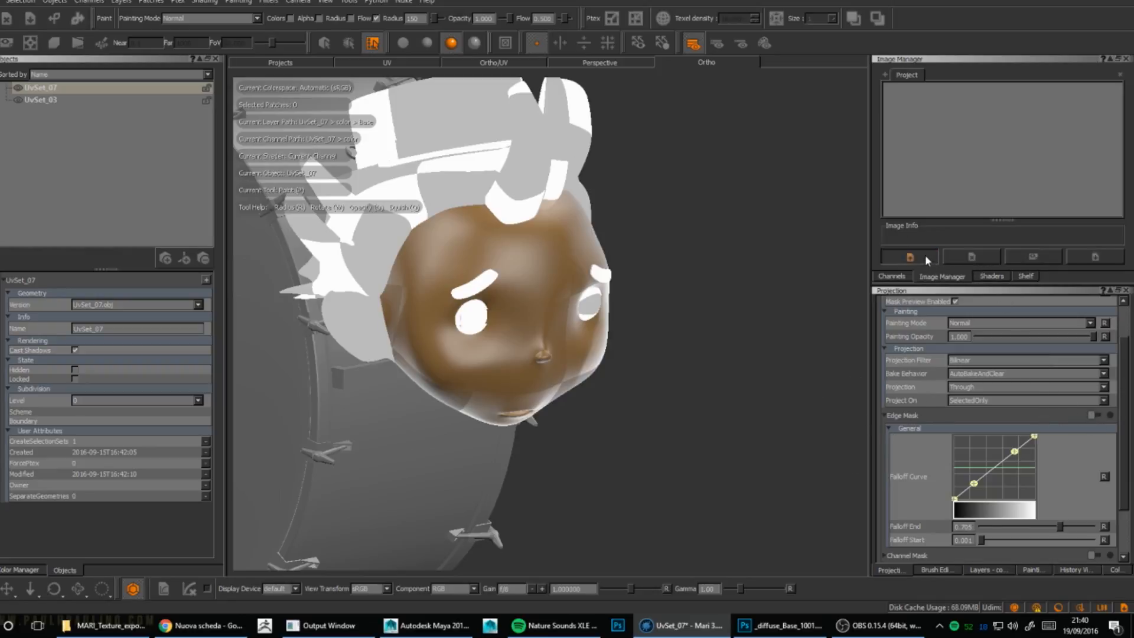
left_click(910, 257)
left_click(370, 286)
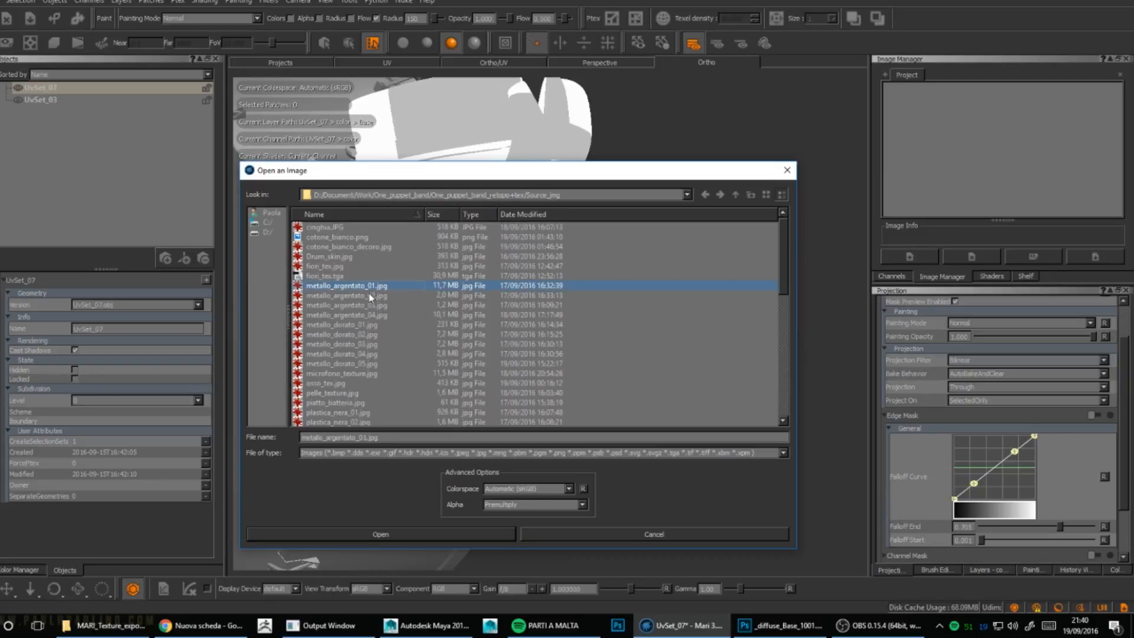
left_click(404, 534)
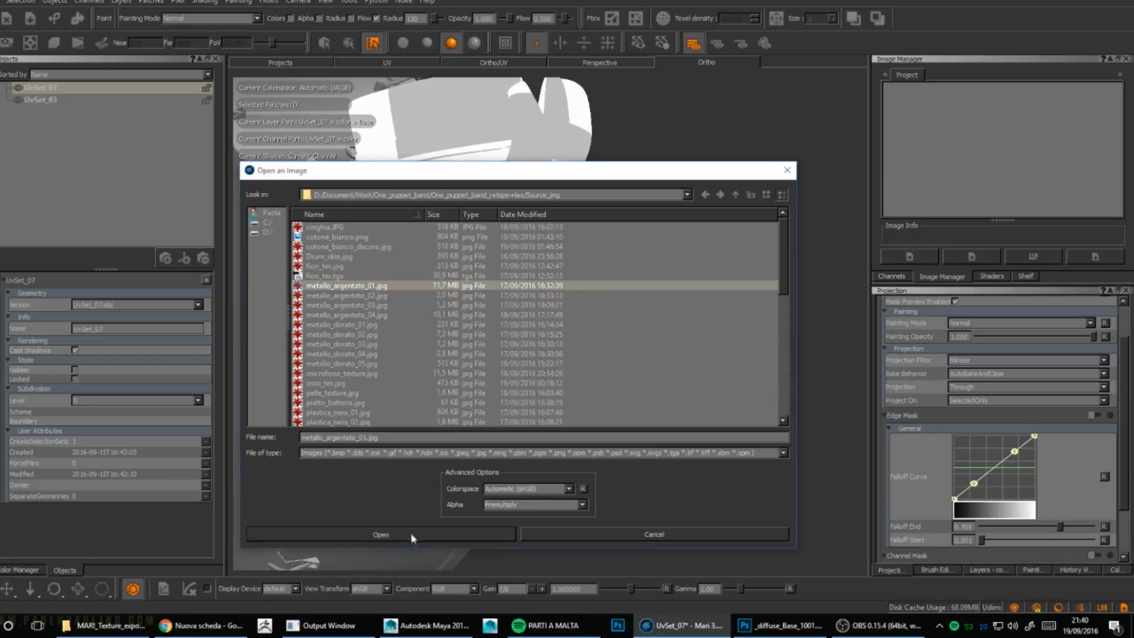
Step: Place the metal image on the canvas for Paint Through and scale it down so it covers the puppet's face
mouse_move(924, 116)
left_mouse_down()
mouse_move(449, 316)
mouse_move(449, 348)
mouse_move(452, 331)
mouse_move(466, 340)
left_mouse_up()
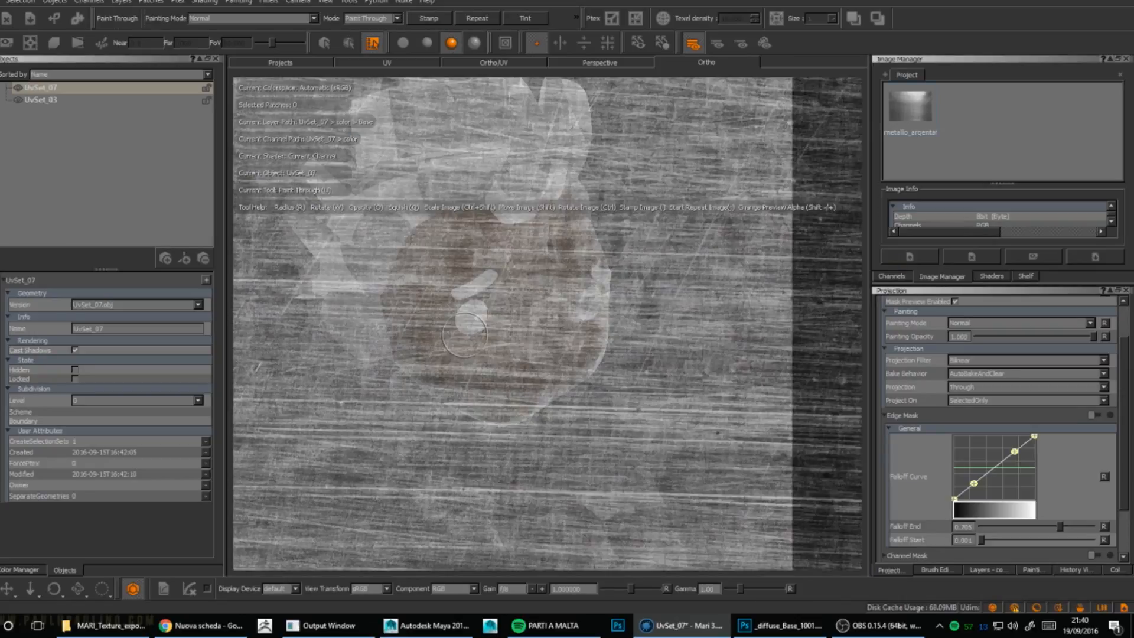
mouse_move(568, 273)
left_mouse_down("ctrl+shift")
mouse_move(614, 284)
mouse_move(495, 249)
left_mouse_up("ctrl+shift")
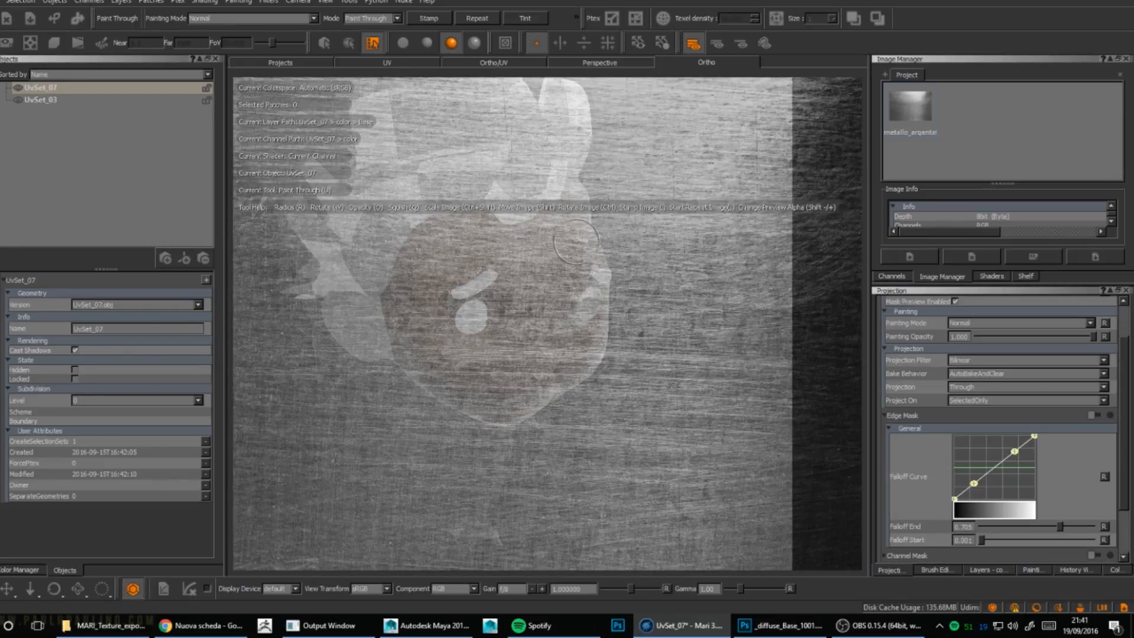
mouse_move(650, 235)
left_mouse_down("ctrl+shift")
mouse_move(617, 256)
mouse_move(640, 257)
left_mouse_up("ctrl+shift")
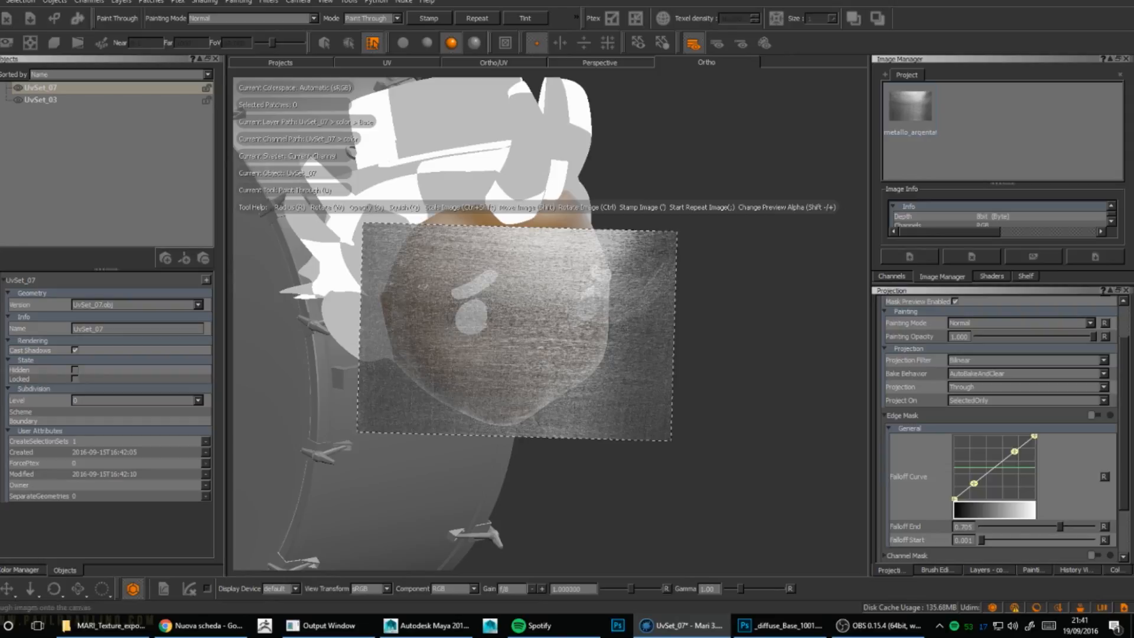
Step: Paint the metal texture through onto the face and orbit around the head to check the projection
mouse_move(452, 322)
left_mouse_down()
mouse_move(458, 296)
mouse_move(557, 302)
mouse_move(451, 375)
mouse_move(472, 390)
mouse_move(564, 366)
mouse_move(443, 257)
mouse_move(585, 263)
mouse_move(532, 272)
left_mouse_up()
mouse_move(407, 348)
left_mouse_down()
mouse_move(540, 251)
mouse_move(367, 323)
left_mouse_up()
left_click_drag(418, 382, 440, 383)
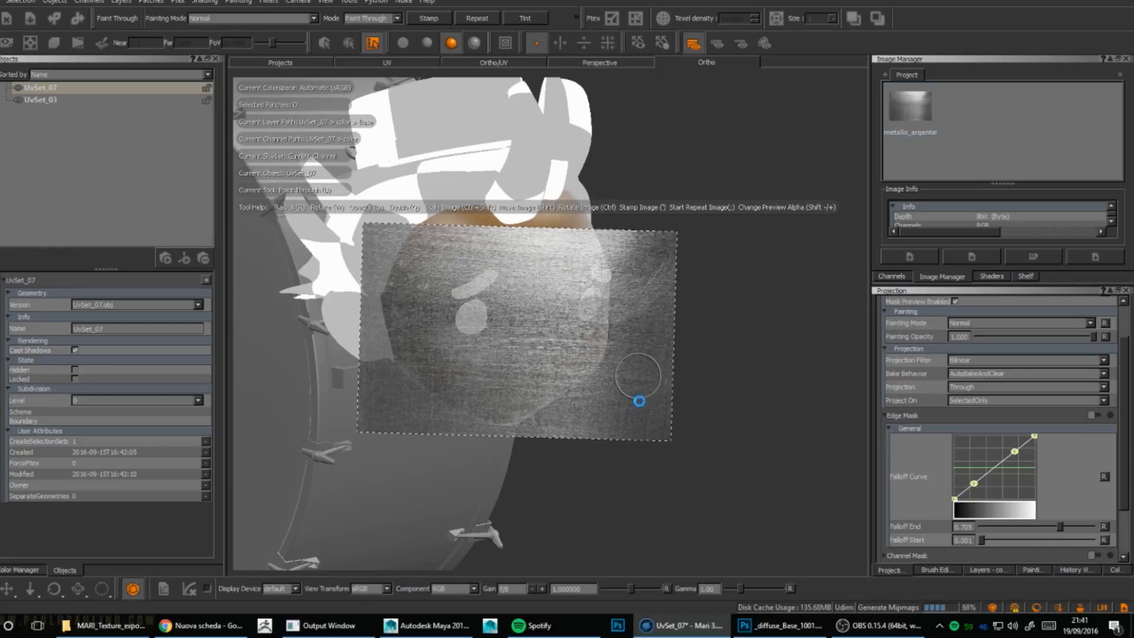
left_click_drag(645, 380, 499, 373, "alt")
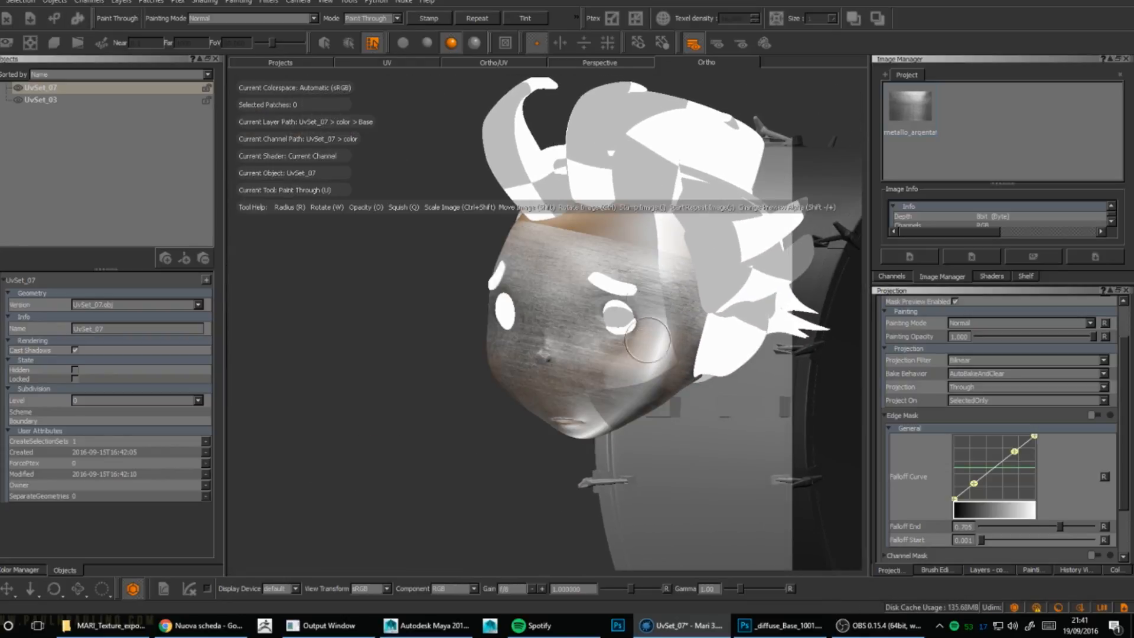
mouse_move(424, 433)
left_mouse_down("alt")
mouse_move(544, 423)
mouse_move(547, 445)
left_mouse_up("alt")
Step: Turn the edge mask on and stamp the metal image onto the puppet's face several times
left_click(1092, 417)
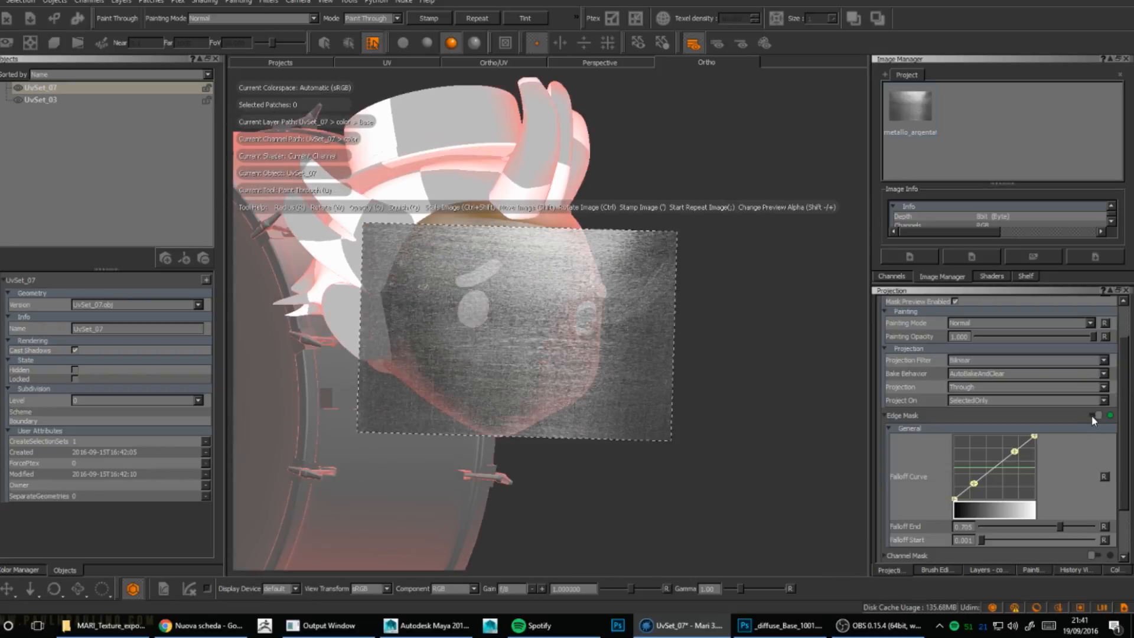
key("apostrophe")
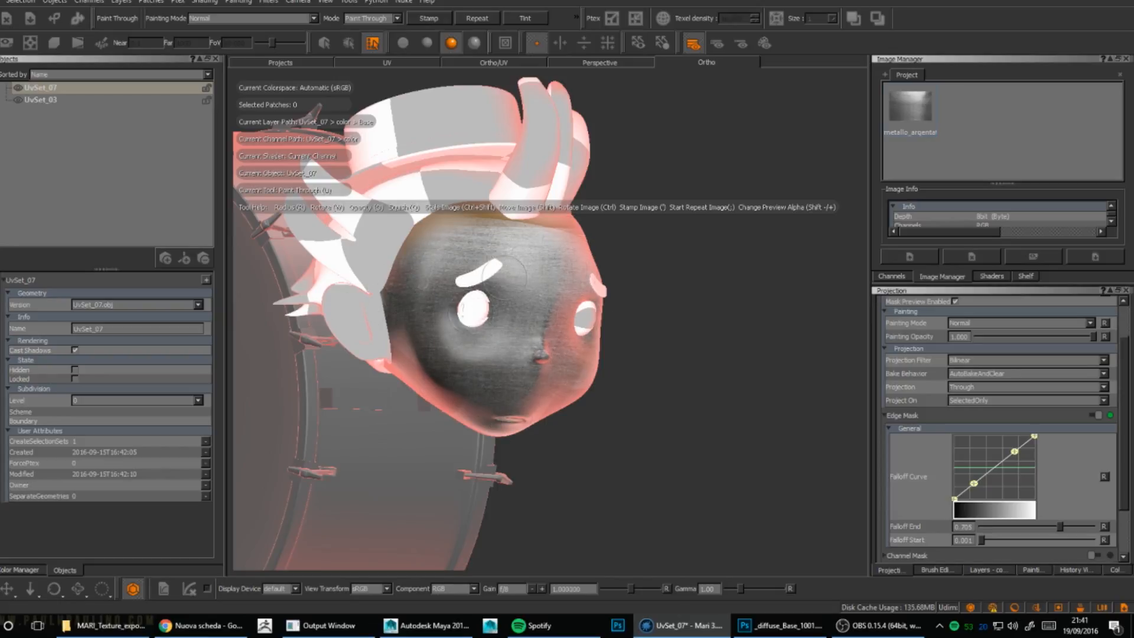
key("apostrophe")
key("apostrophe")
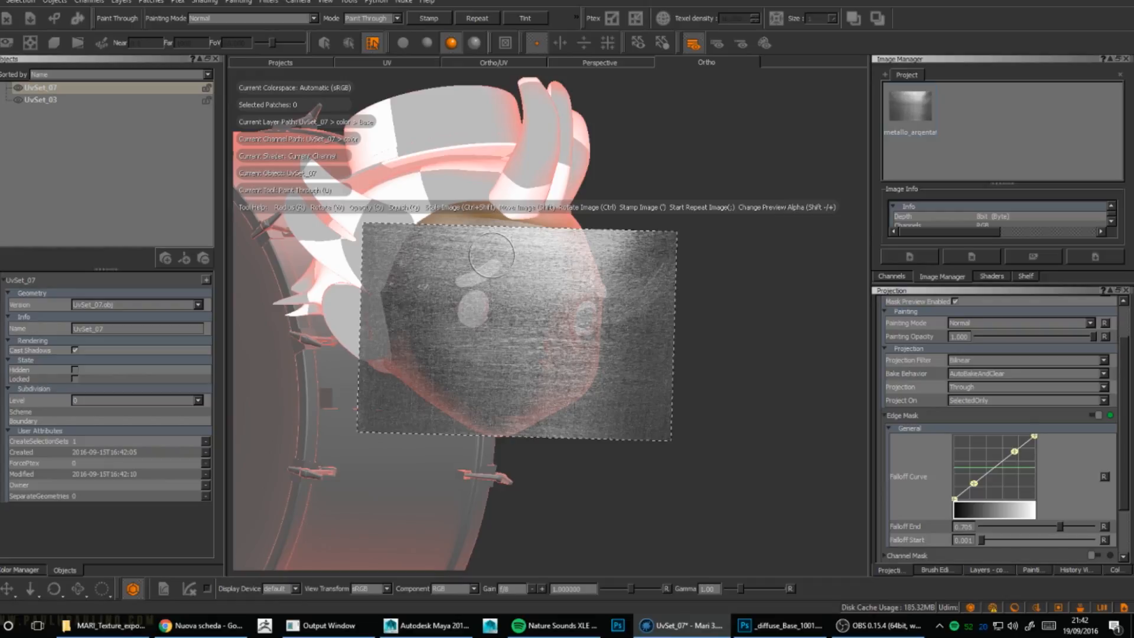
key("apostrophe")
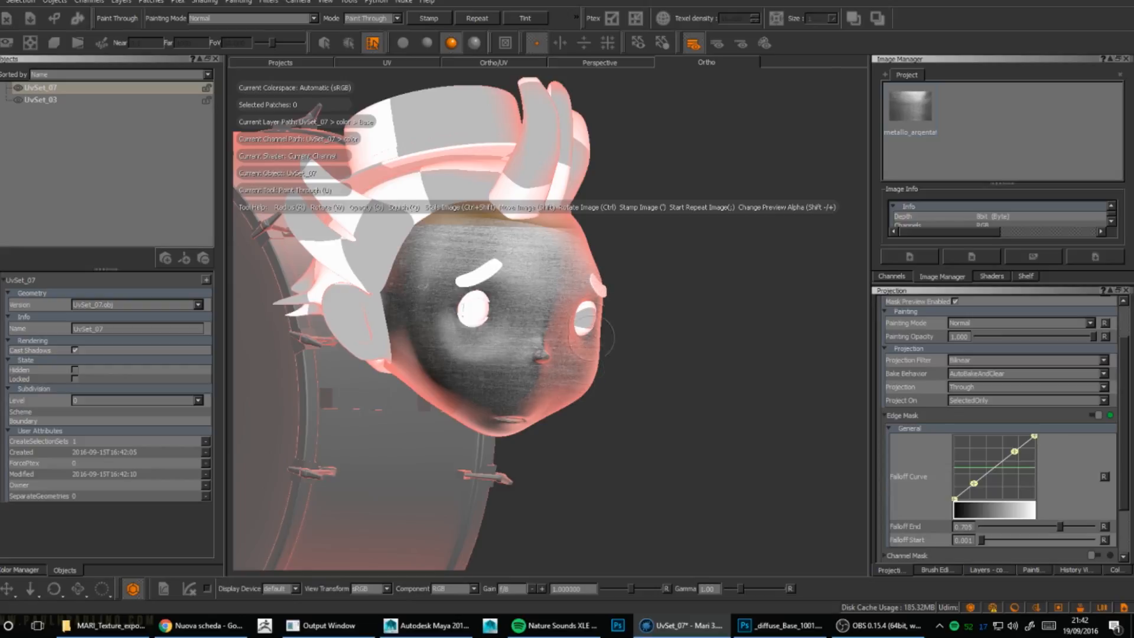
Step: Set the projection filter to Bilinear and the projection to Through, and stamp the metal image onto the face with the edge mask off
left_click(975, 405)
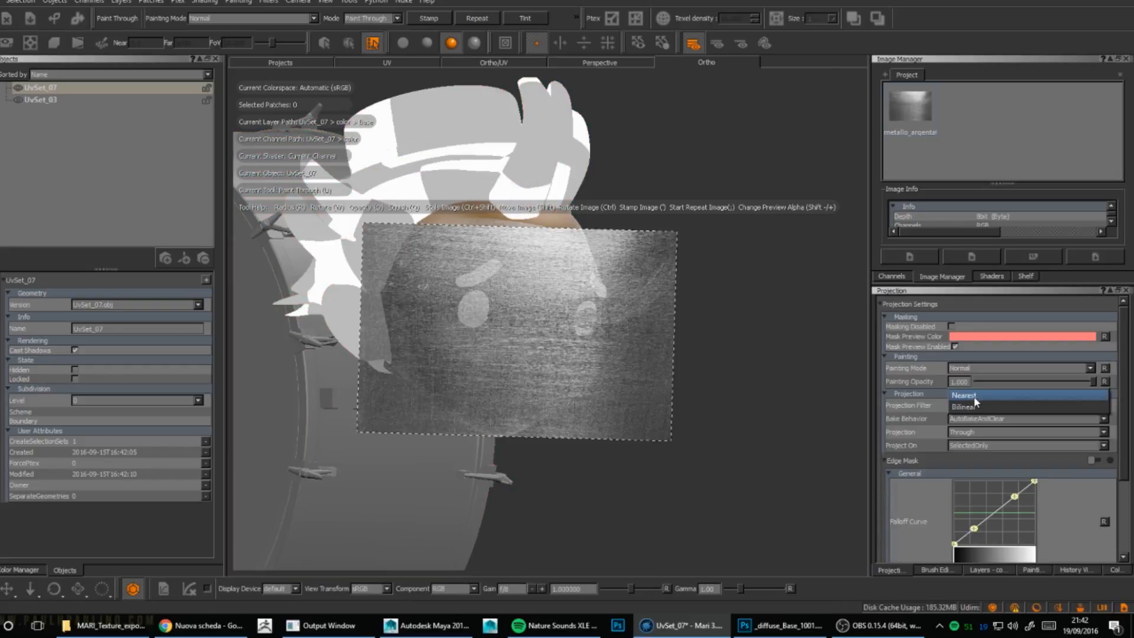
left_click(973, 406)
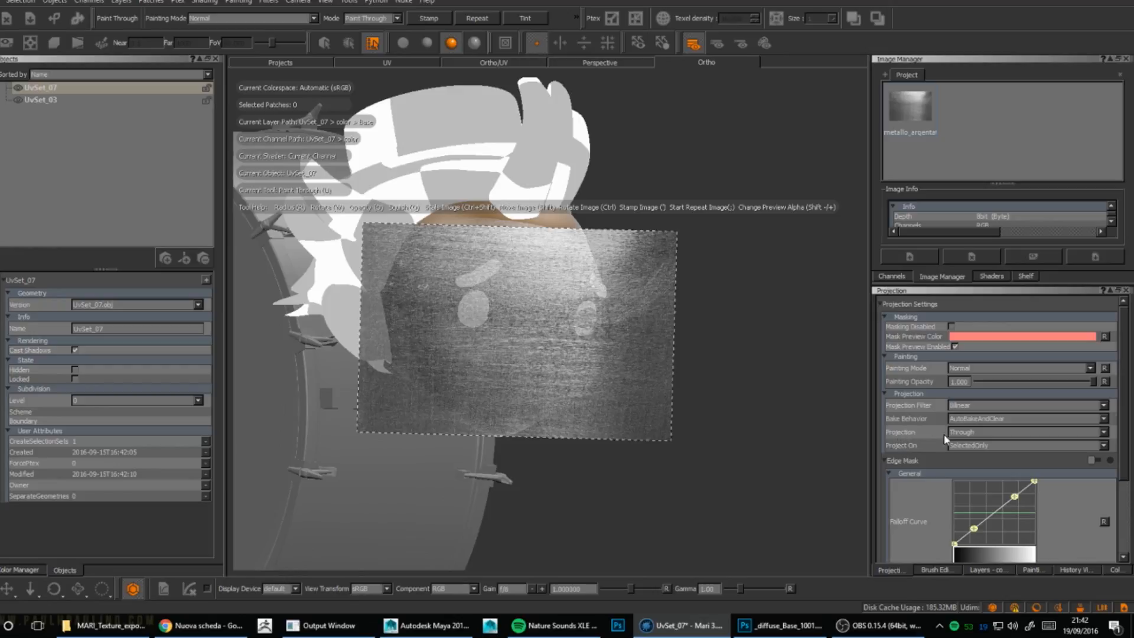
left_click(963, 434)
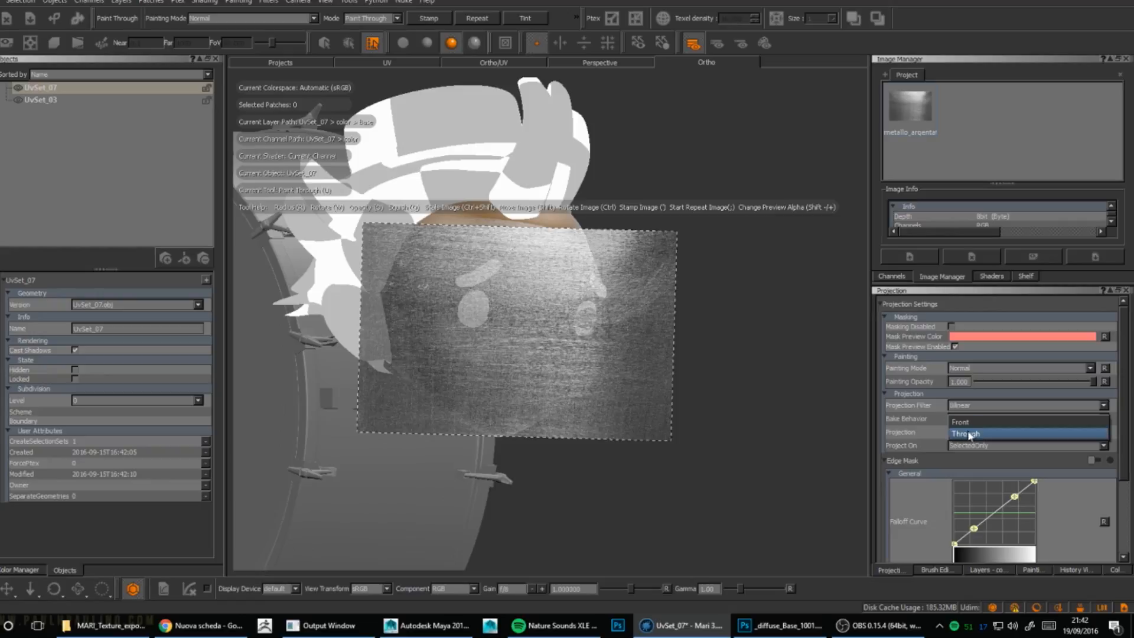
left_click(968, 436)
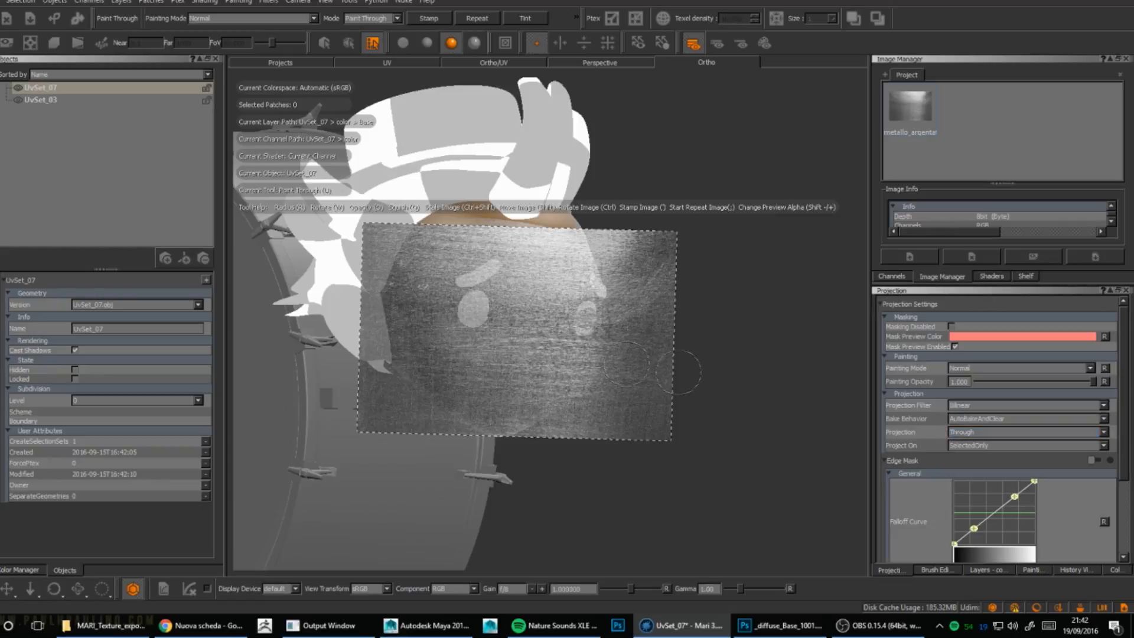
key("apostrophe")
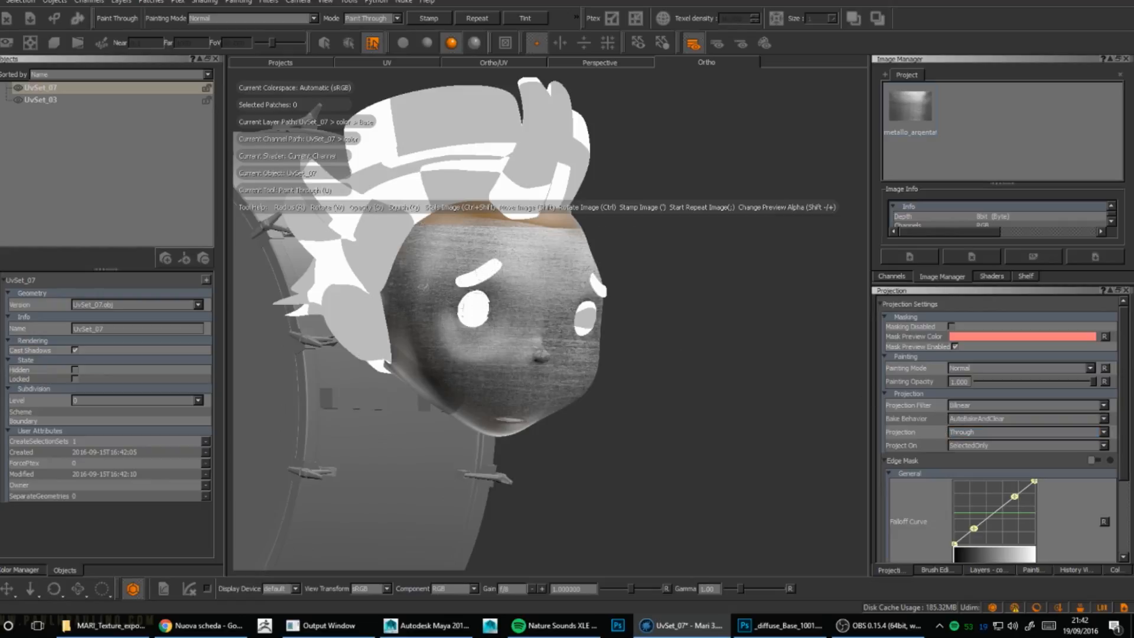
left_click_drag(459, 313, 453, 320)
key("apostrophe")
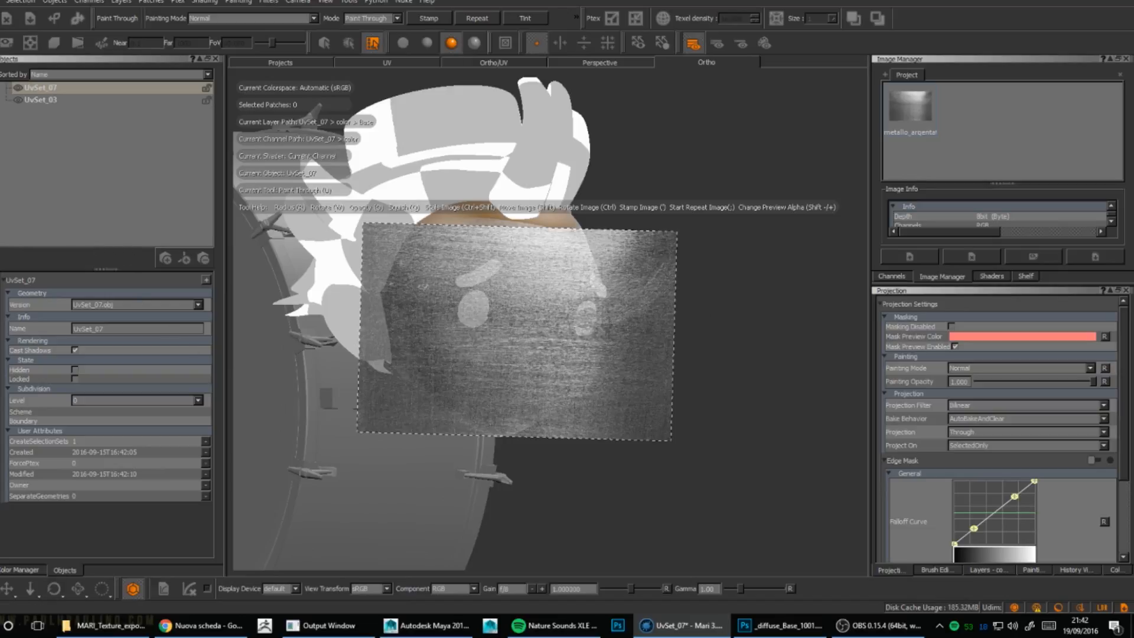
Step: Pick an orange-brown colour and paint around the puppet's nearer eye with the Paint tool
left_click(547, 308)
left_click(522, 426)
key("p")
left_click(544, 314)
mouse_move(544, 314)
left_mouse_down()
mouse_move(505, 346)
mouse_move(535, 348)
mouse_move(502, 283)
mouse_move(455, 307)
mouse_move(473, 339)
mouse_move(524, 338)
left_mouse_up()
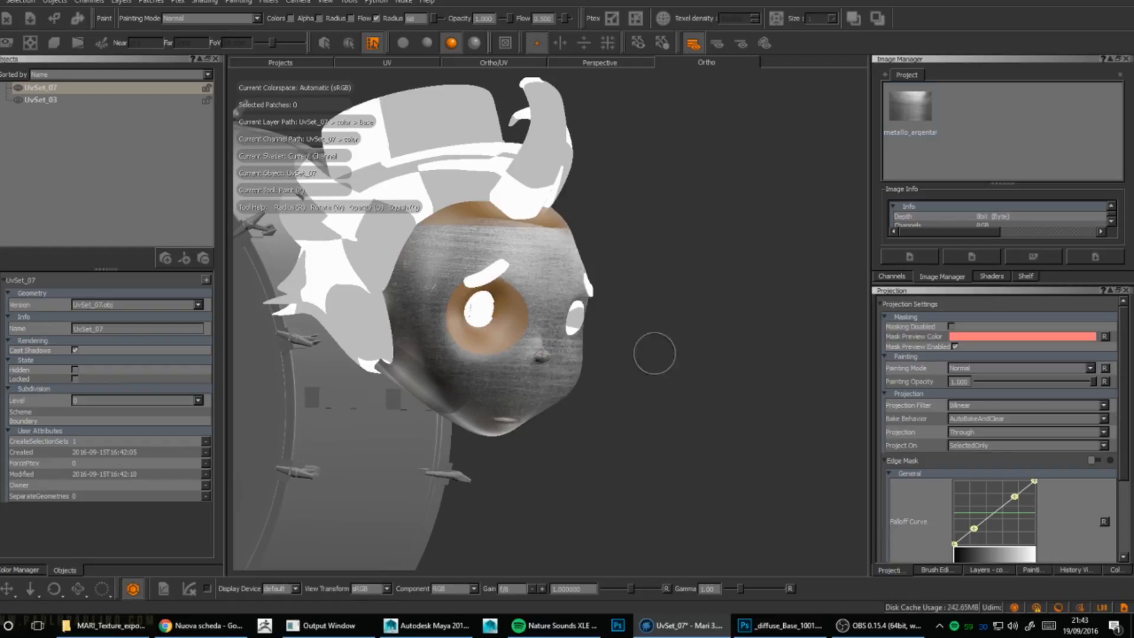
Step: Paint a brown spot on the rear of the cheek with Through projection and check the far side of the face
mouse_move(654, 353)
left_mouse_down("alt")
mouse_move(567, 352)
mouse_move(709, 368)
mouse_move(608, 366)
mouse_move(605, 378)
left_mouse_up("alt")
left_click(603, 368)
mouse_move(512, 430)
left_mouse_down("alt")
mouse_move(752, 435)
mouse_move(653, 400)
left_mouse_up("alt")
left_click(429, 380)
left_click_drag(430, 381, 430, 384)
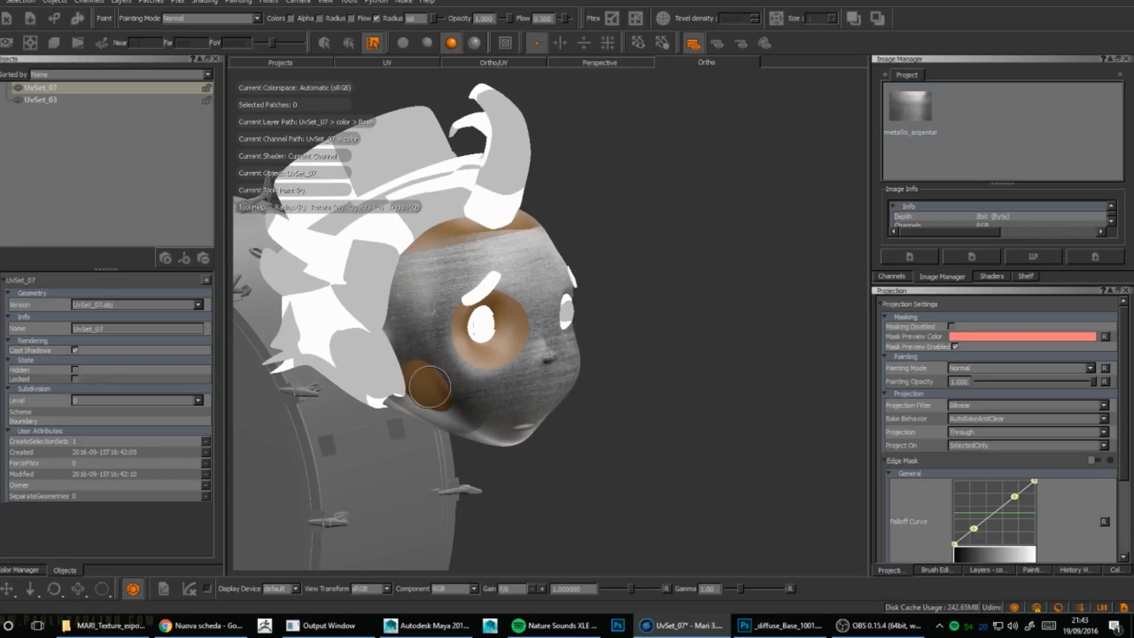
left_click_drag(430, 387, 307, 370, "alt")
left_click_drag(642, 400, 752, 403, "alt")
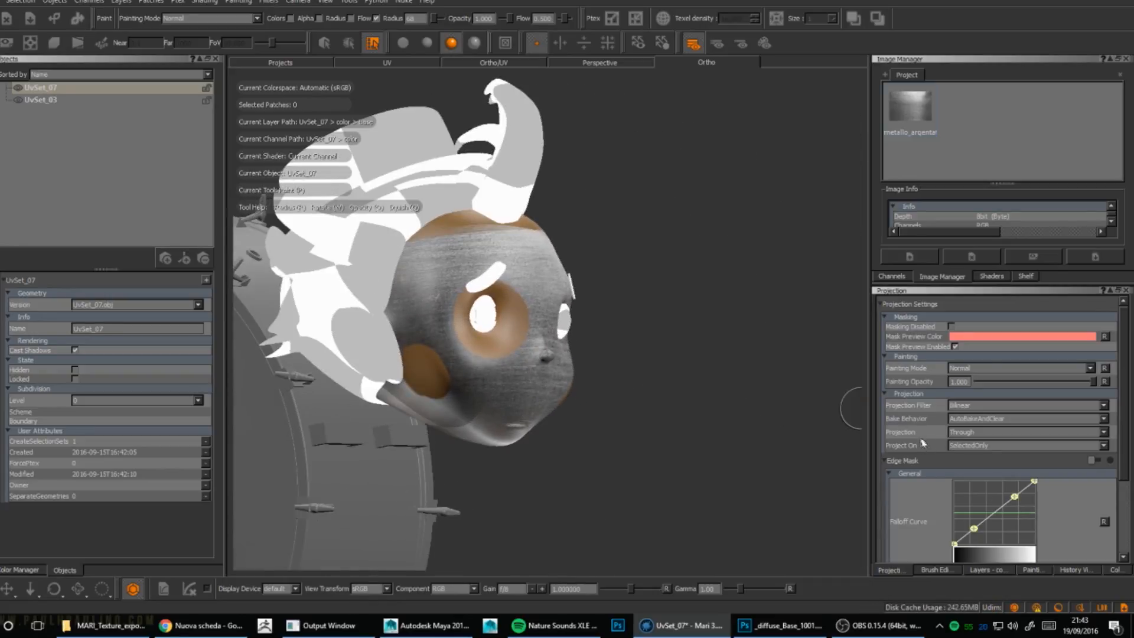
Step: Set the projection to Front and paint a dark blue spot on the cheek beside the brown one
left_click(973, 431)
left_click(973, 421)
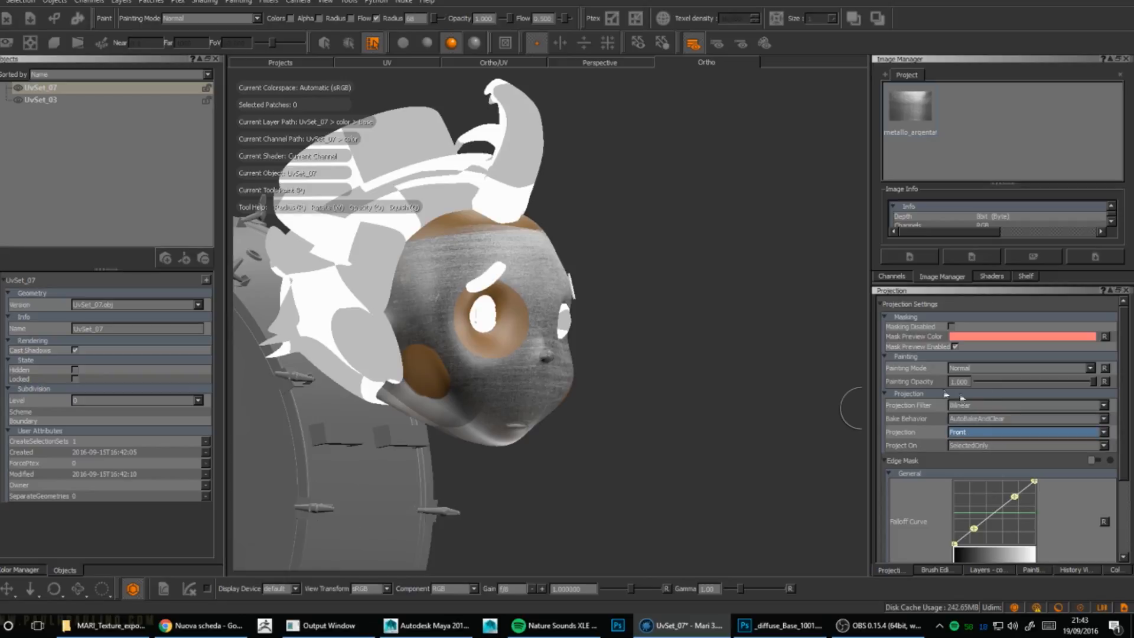
key("h")
left_click_drag(608, 338, 611, 308)
left_click(518, 426)
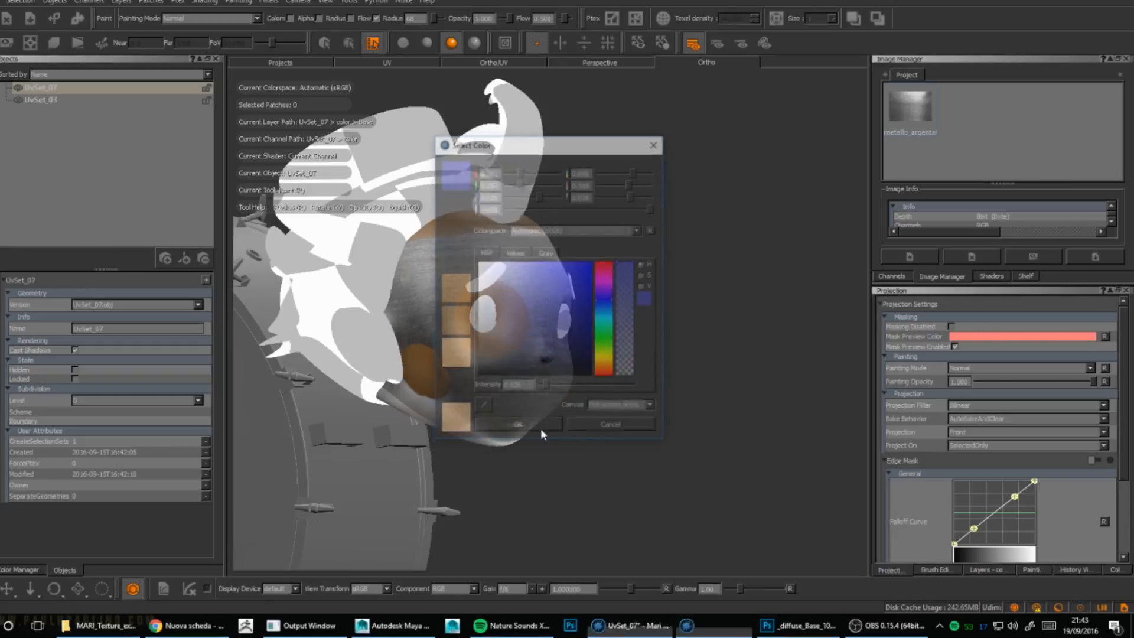
mouse_move(532, 372)
left_mouse_down("alt")
mouse_move(467, 393)
mouse_move(481, 385)
left_mouse_up("alt")
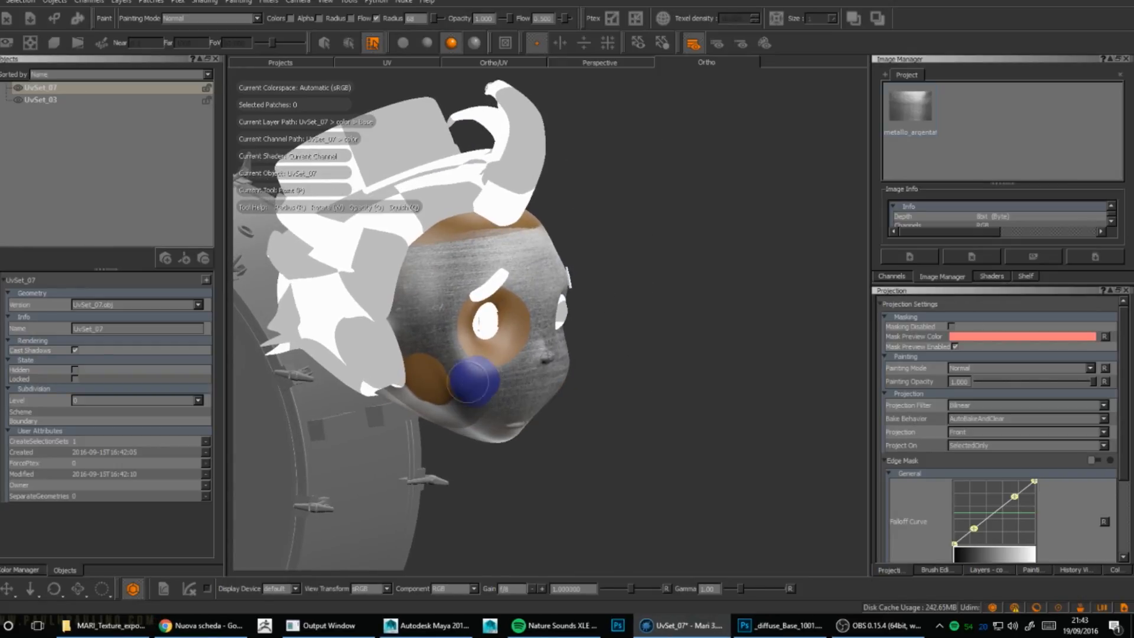
mouse_move(608, 379)
left_mouse_down("alt")
mouse_move(380, 374)
mouse_move(648, 286)
mouse_move(689, 400)
mouse_move(714, 346)
mouse_move(609, 285)
mouse_move(638, 399)
left_mouse_up("alt")
mouse_move(615, 399)
left_mouse_down("alt")
mouse_move(577, 405)
mouse_move(523, 392)
mouse_move(614, 407)
left_mouse_up("alt")
Step: Toggle the Base layer's visibility to compare the painted face with the unpainted checker surface
left_click(986, 570)
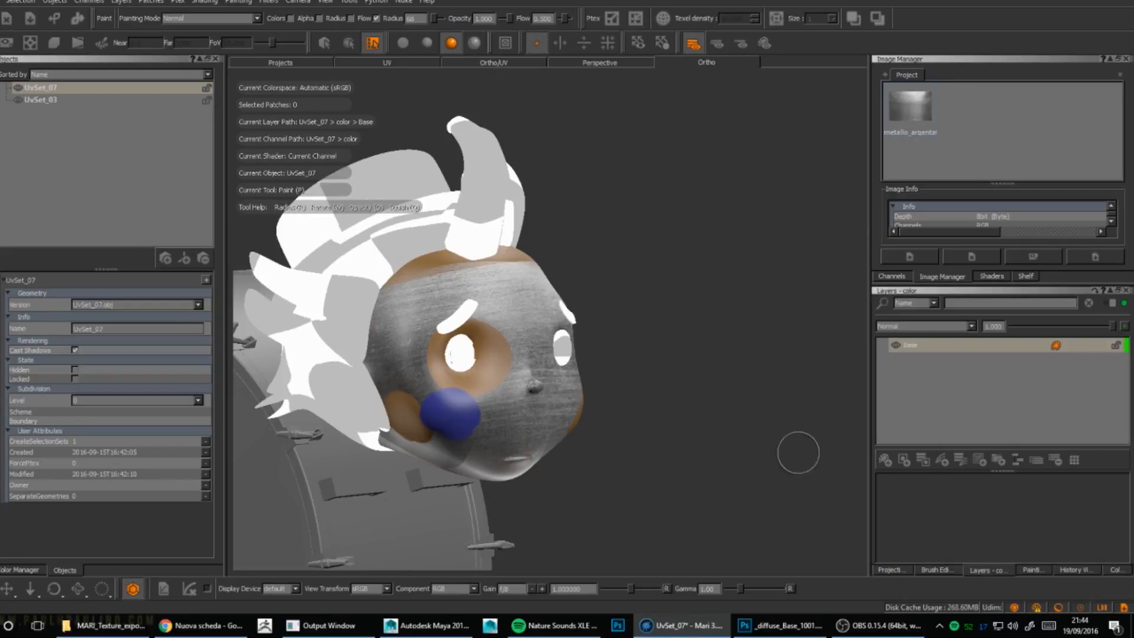
middle_click_drag(420, 341, 450, 308, "alt")
left_click_drag(473, 342, 501, 325, "alt")
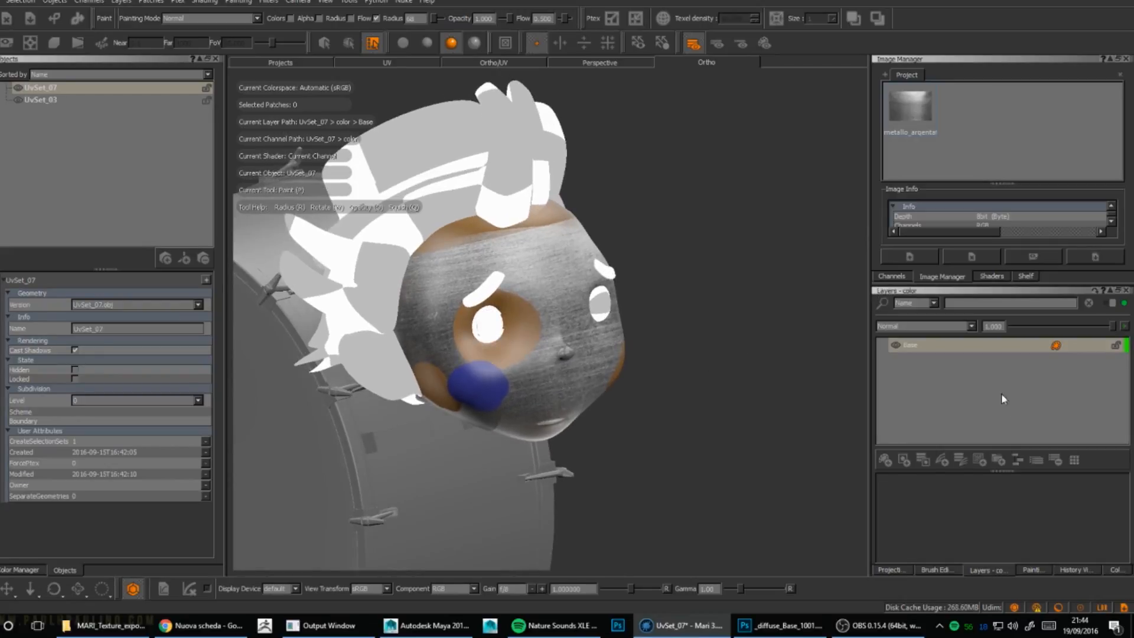
left_click(911, 348)
mouse_move(438, 383)
left_mouse_down("alt")
mouse_move(543, 385)
mouse_move(614, 411)
mouse_move(676, 405)
mouse_move(691, 418)
mouse_move(701, 395)
left_mouse_up("alt")
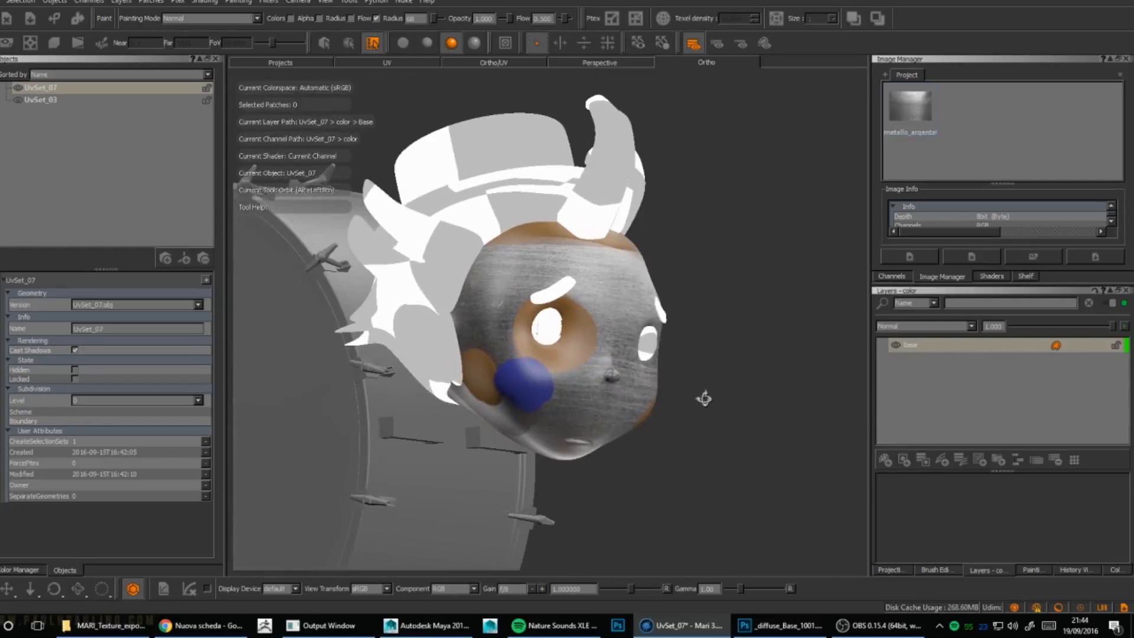
left_click(896, 344)
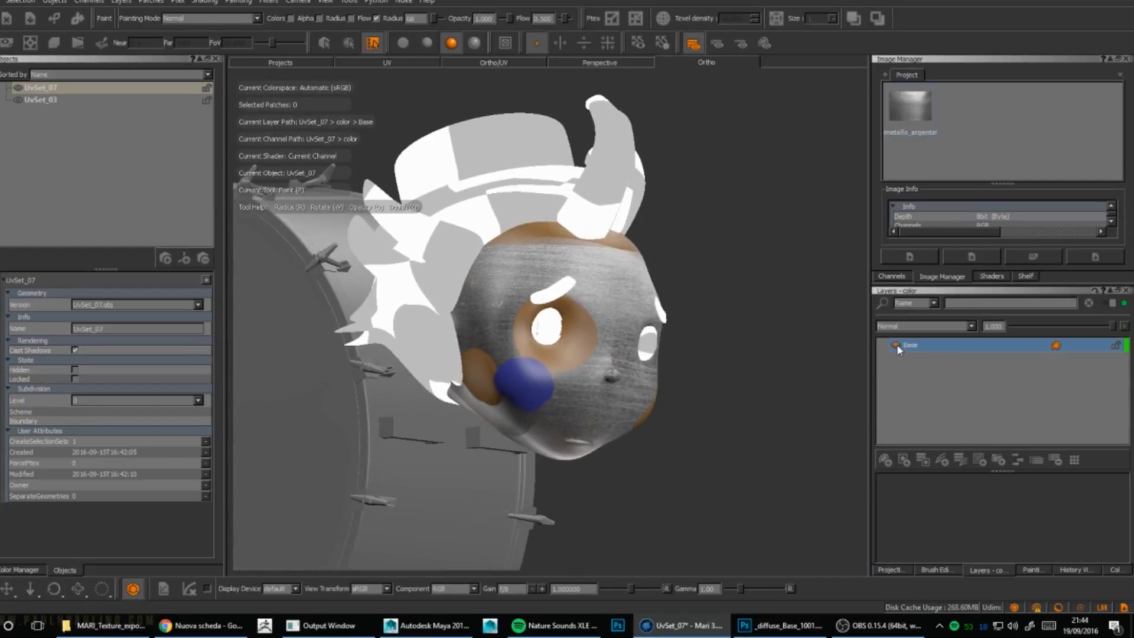
left_click_drag(761, 337, 716, 342, "alt")
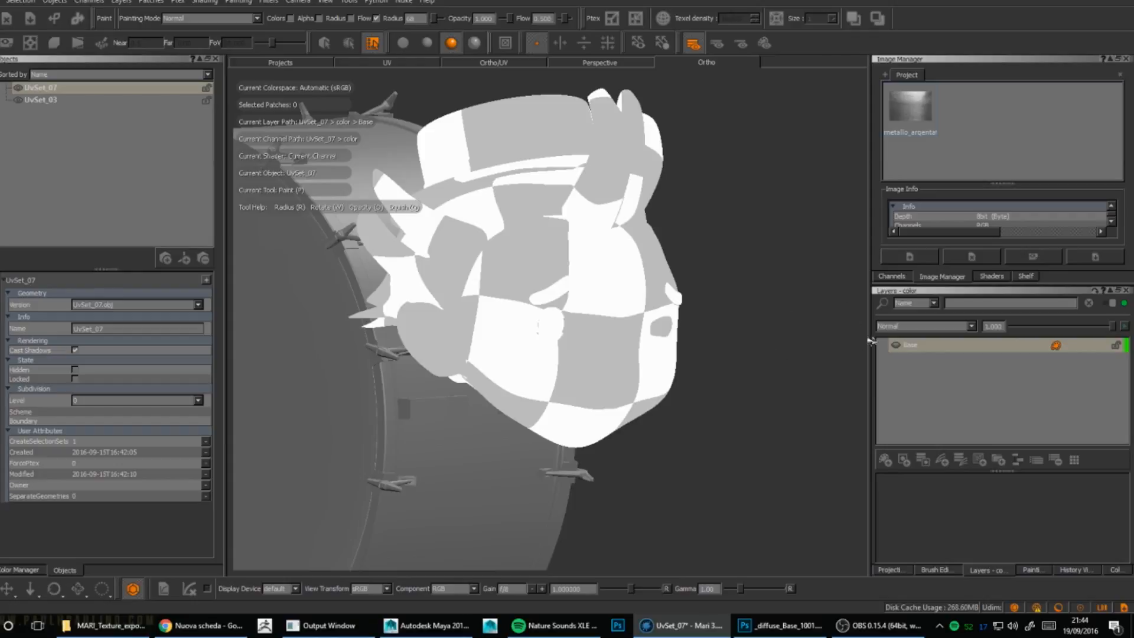
left_click(895, 345)
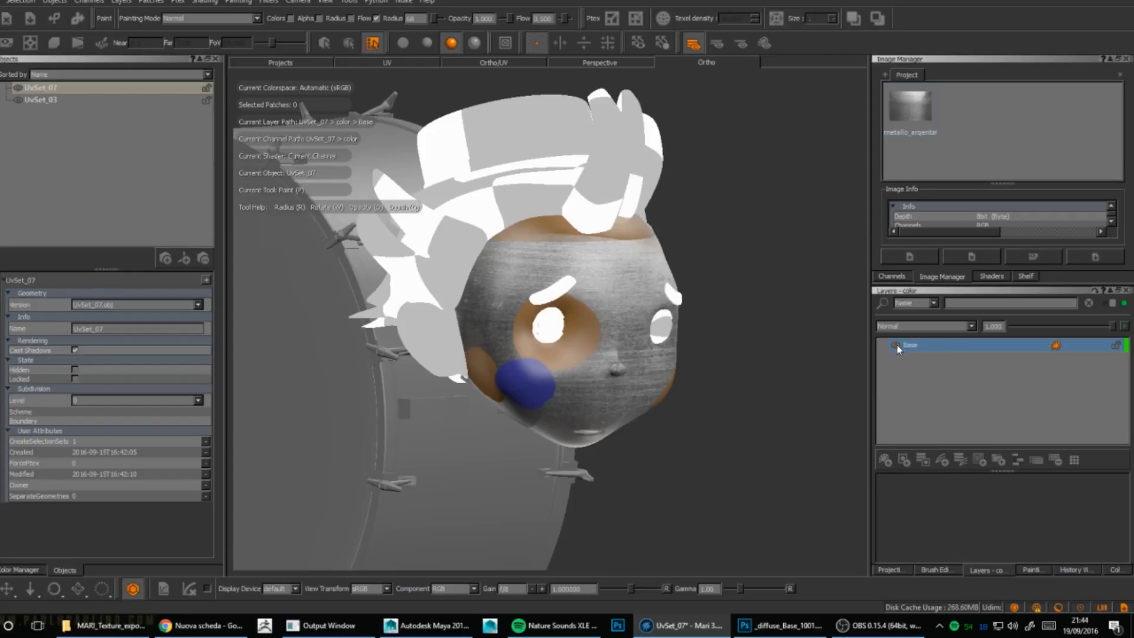
left_click(895, 345)
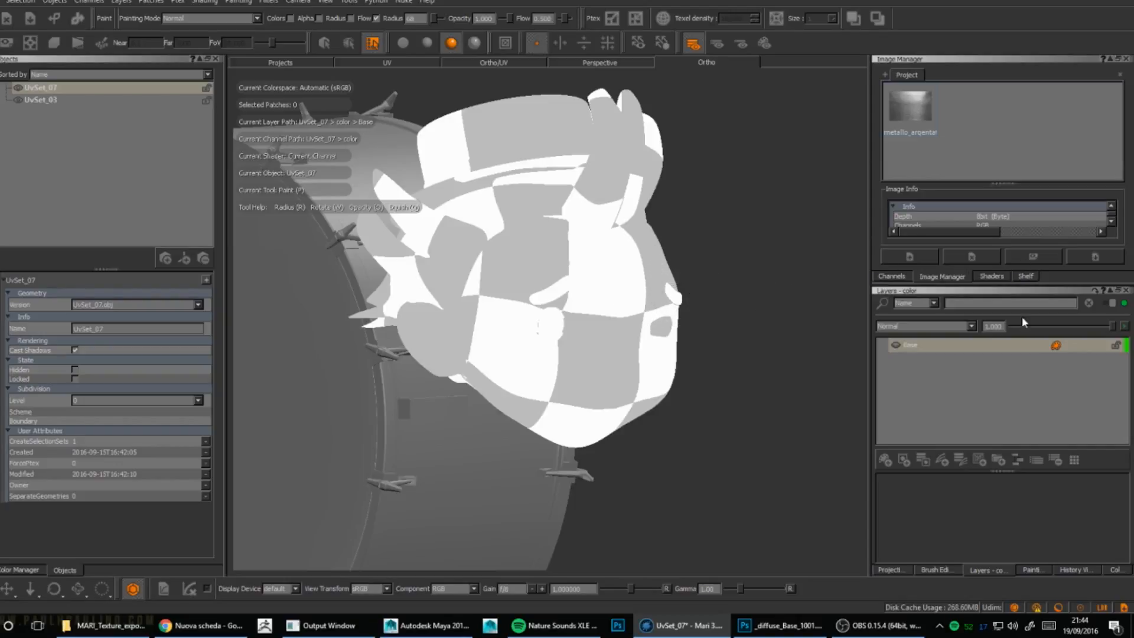
Step: Add a new layer named dirty above Base, show the Base layer and make dirty the active layer
left_click(884, 460)
left_click(918, 351)
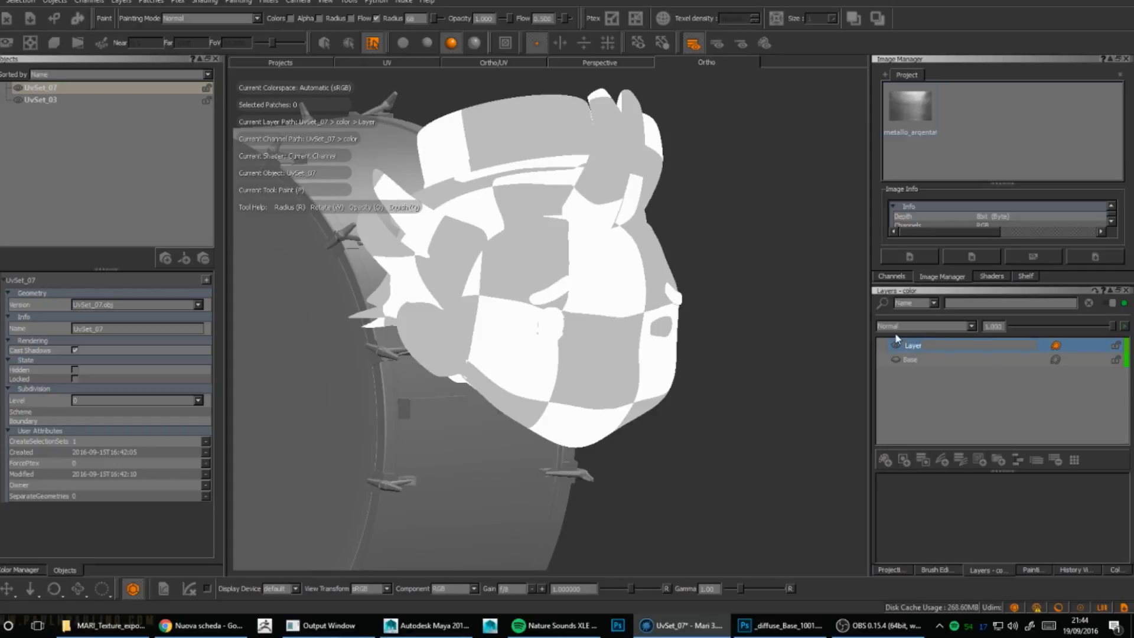
key("Return")
left_click(897, 359)
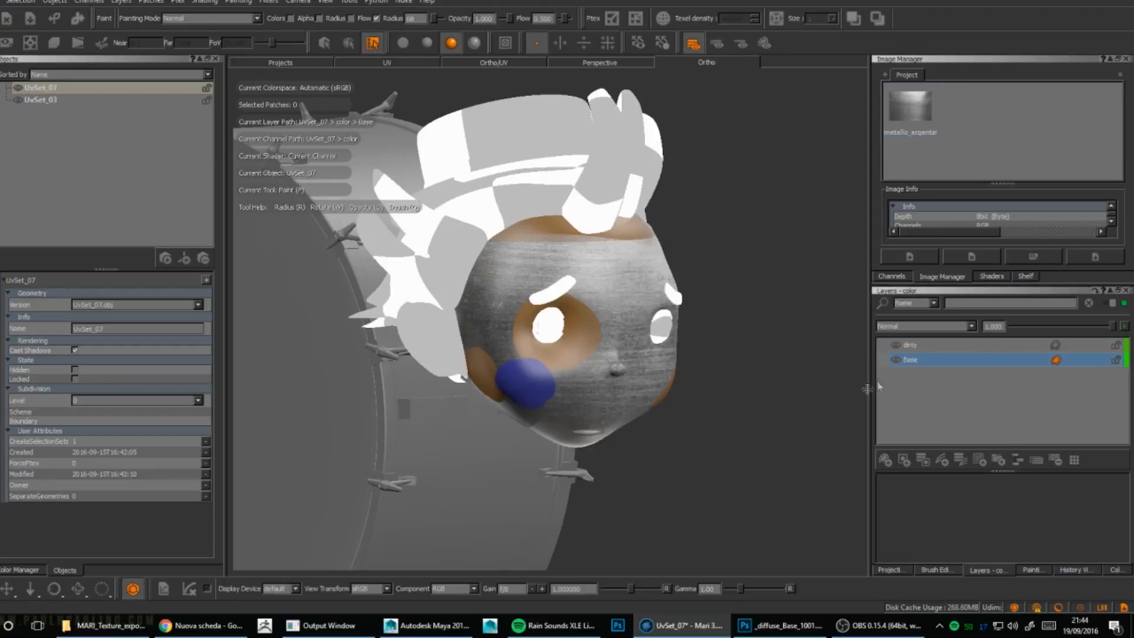
left_click(913, 349)
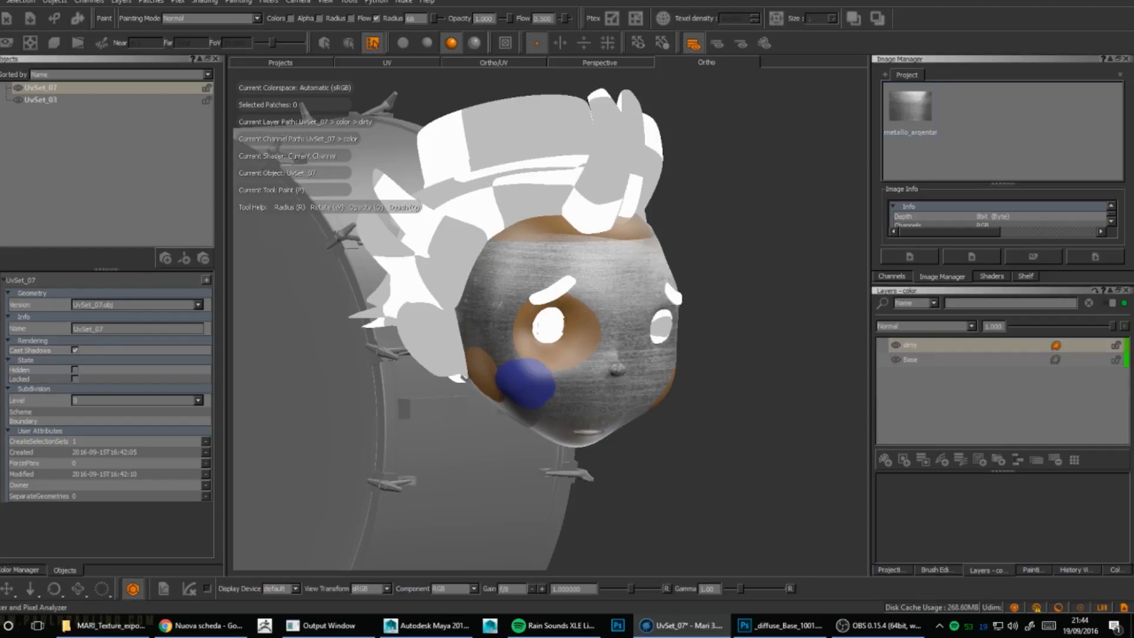
Step: Choose a new paint colour and load the rustyBlob brush from the Hard Surface Brushes presets
left_click(2, 448)
left_click_drag(532, 339, 507, 368)
left_click(509, 430)
left_click(935, 569)
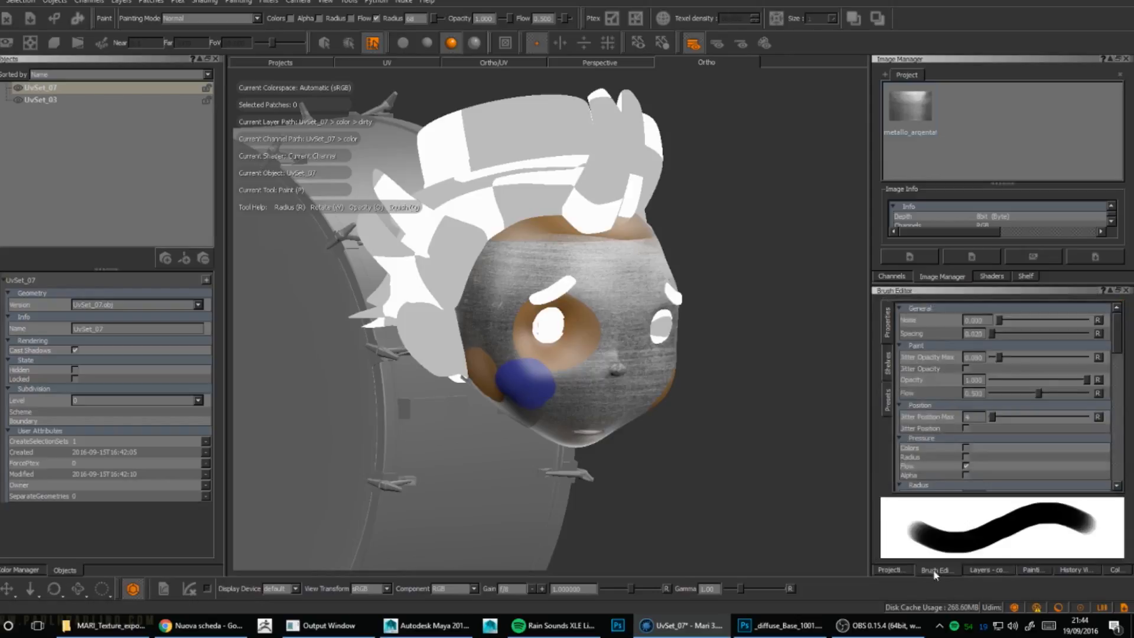
left_click(887, 401)
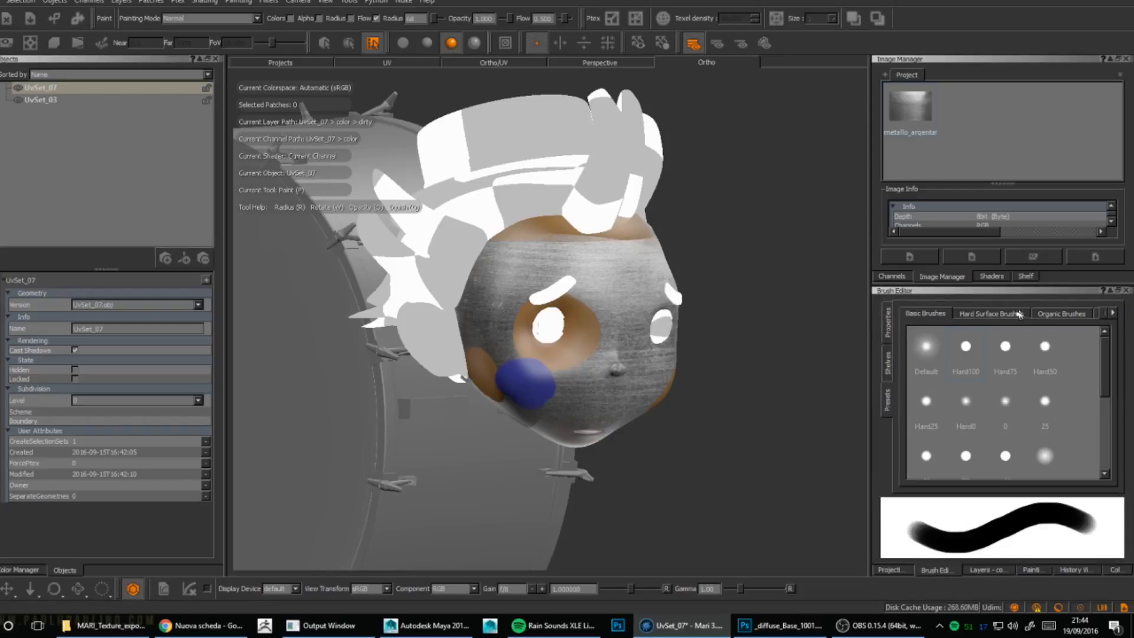
left_click(1021, 312)
left_click(927, 357)
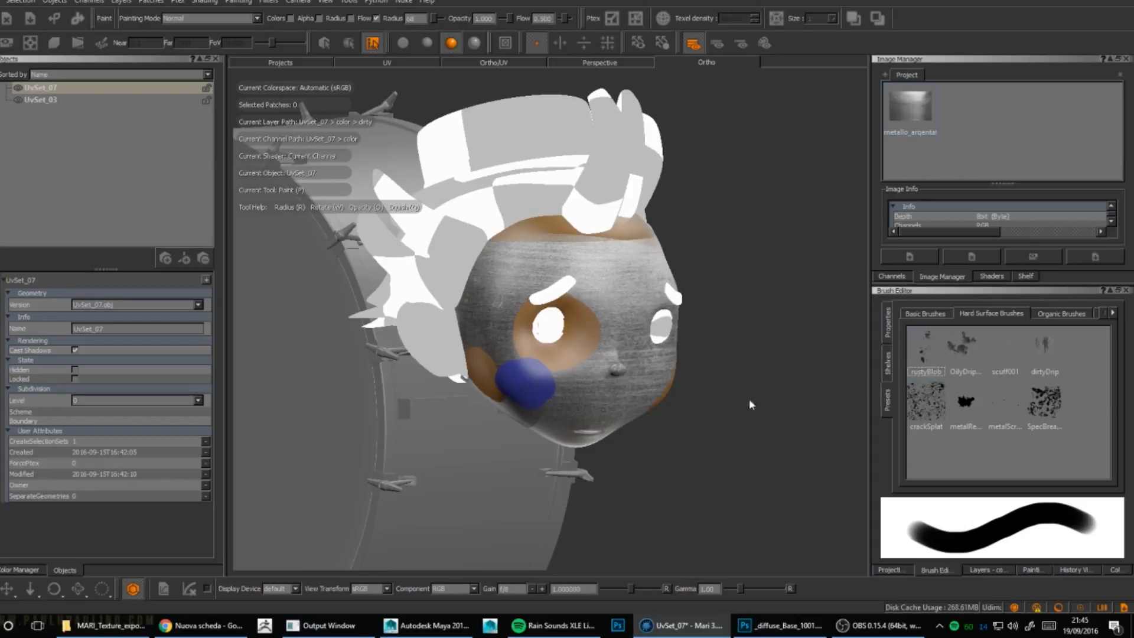
Step: Paint blotchy dirt over the puppet's face on the dirty layer with the textured brush
left_click(603, 270)
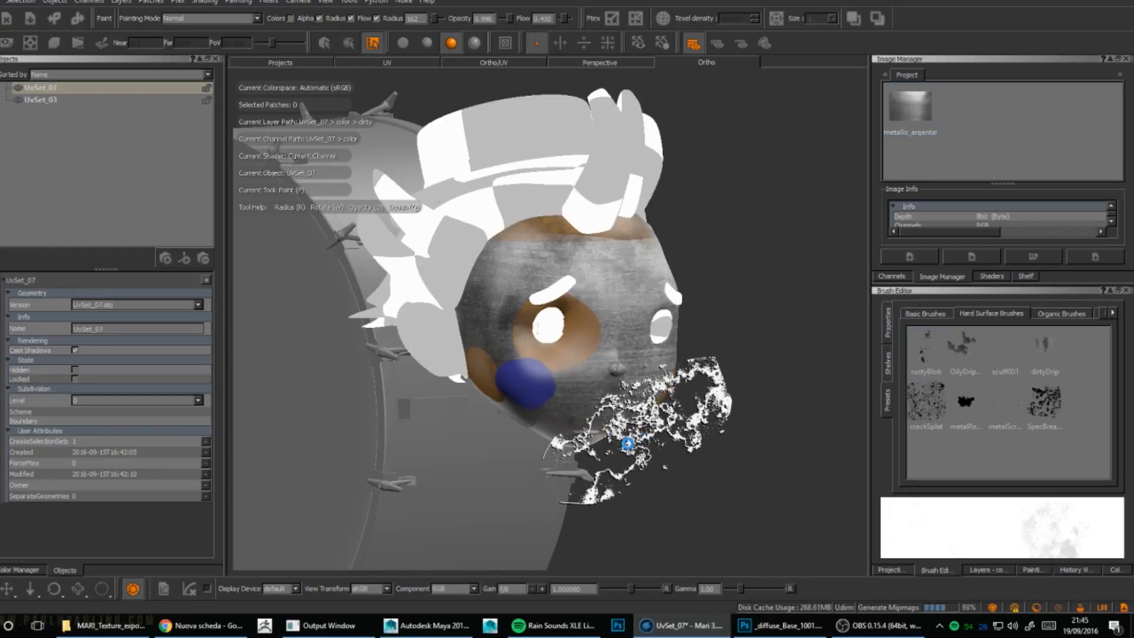
mouse_move(645, 473)
left_mouse_down("alt")
mouse_move(588, 445)
mouse_move(591, 426)
left_mouse_up("alt")
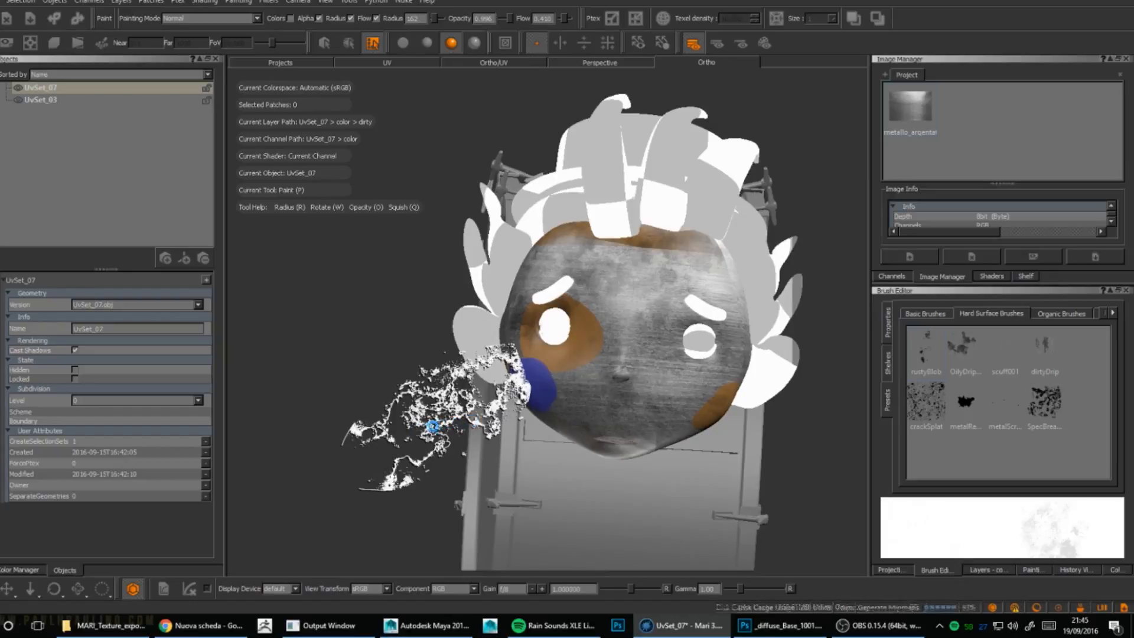
mouse_move(420, 439)
left_mouse_down("alt")
mouse_move(459, 435)
mouse_move(471, 394)
mouse_move(449, 421)
left_mouse_up("alt")
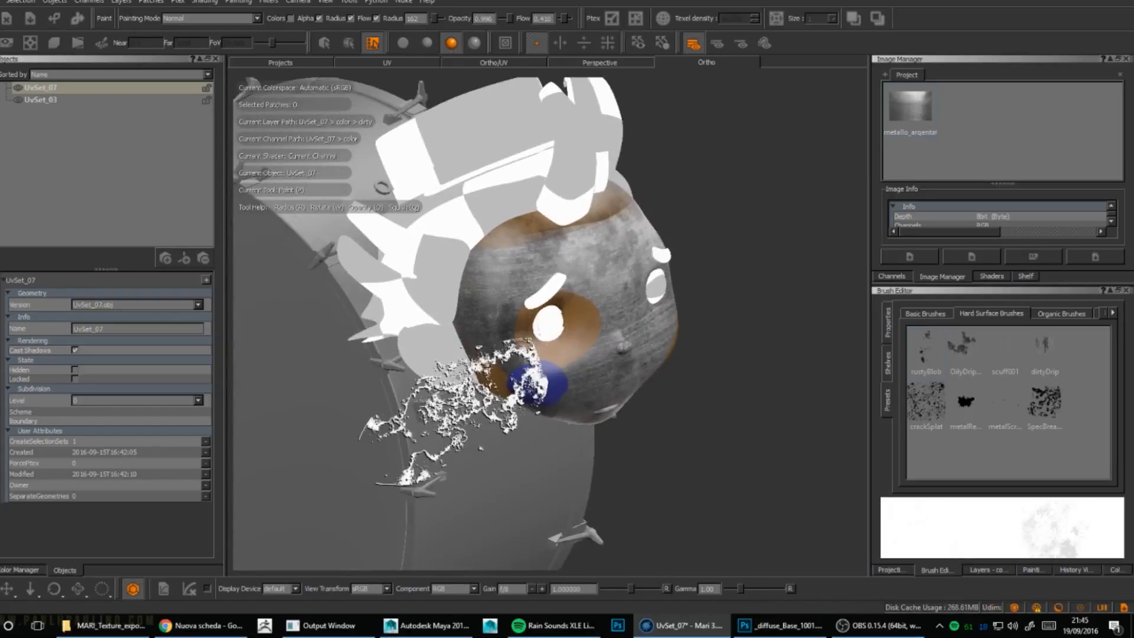
Step: Toggle the dirty layer's visibility several times to compare the face with and without the dirt
left_click(989, 570)
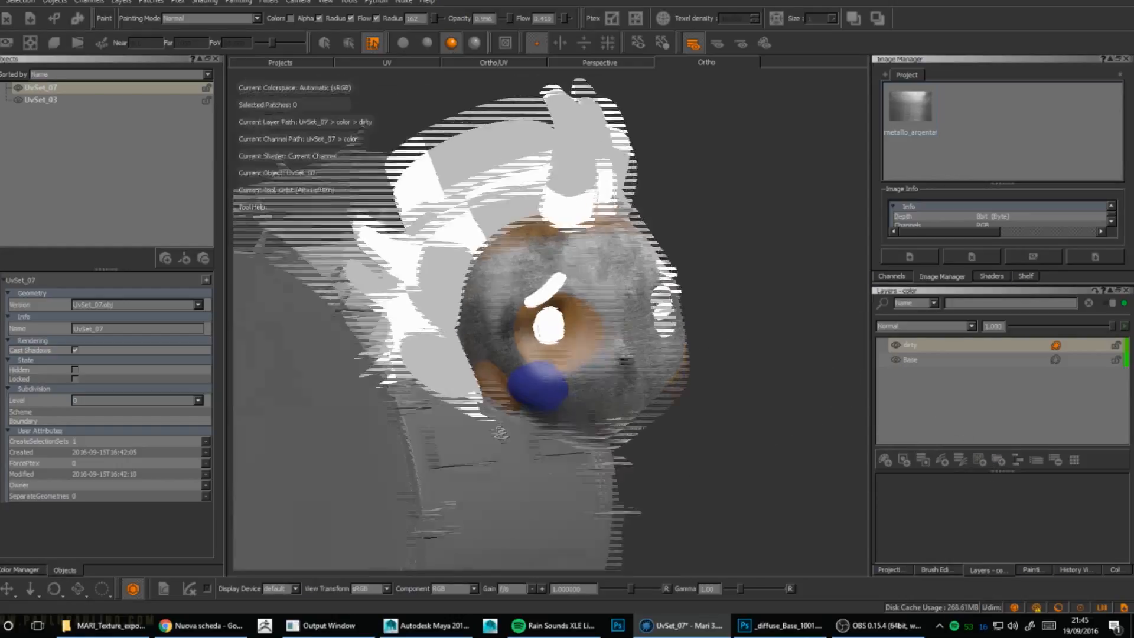
left_click(889, 349)
left_click(895, 346)
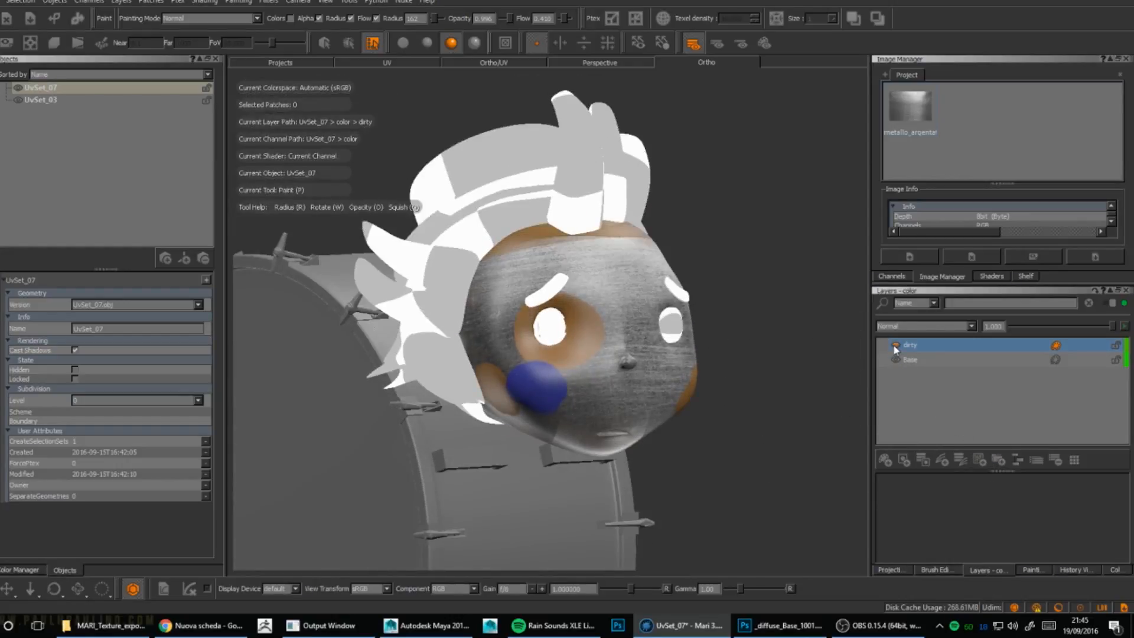
left_click(895, 346)
left_click(895, 346)
left_click(894, 346)
left_click(894, 346)
left_click(894, 346)
Step: Add an adjustment stack with Color Balance to the dirty layer and open the stack
right_click(965, 346)
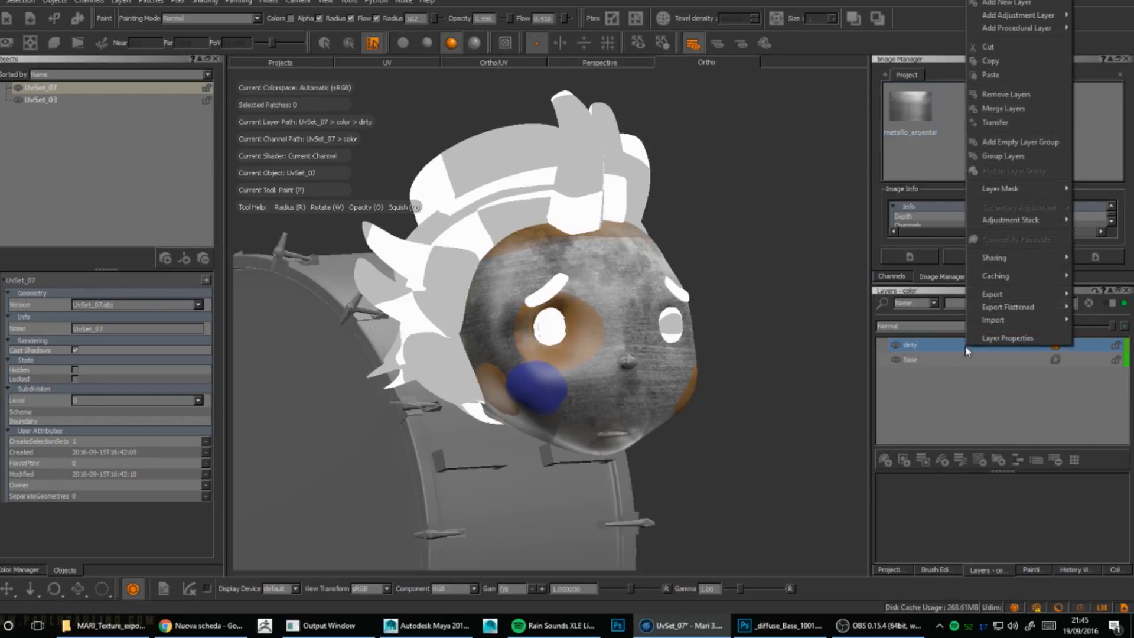
mouse_move(1021, 223)
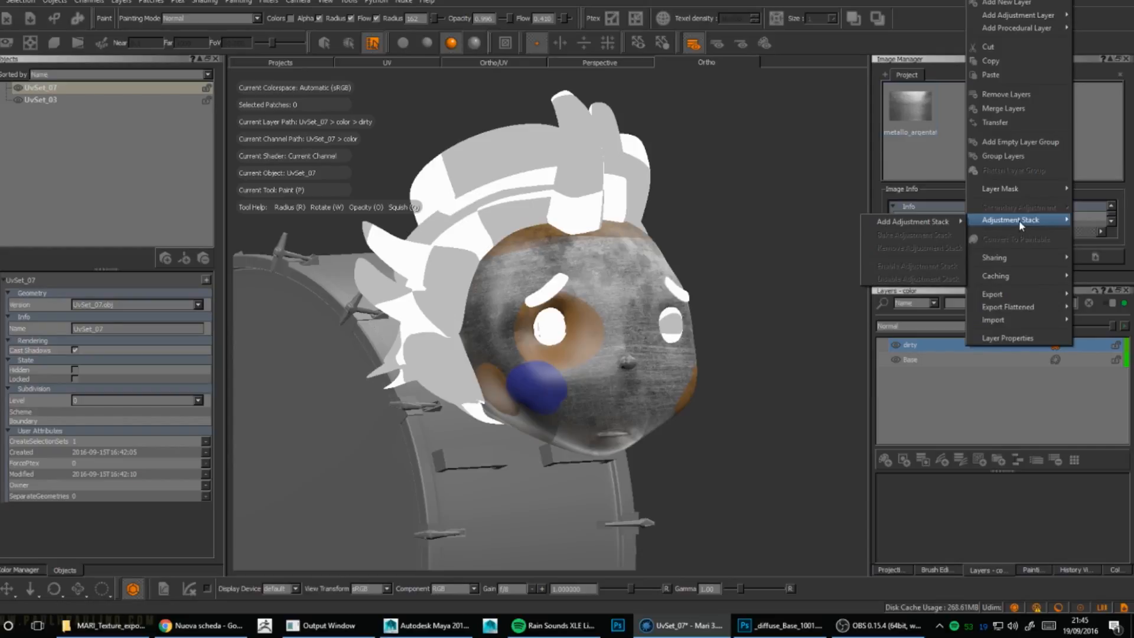
mouse_move(945, 221)
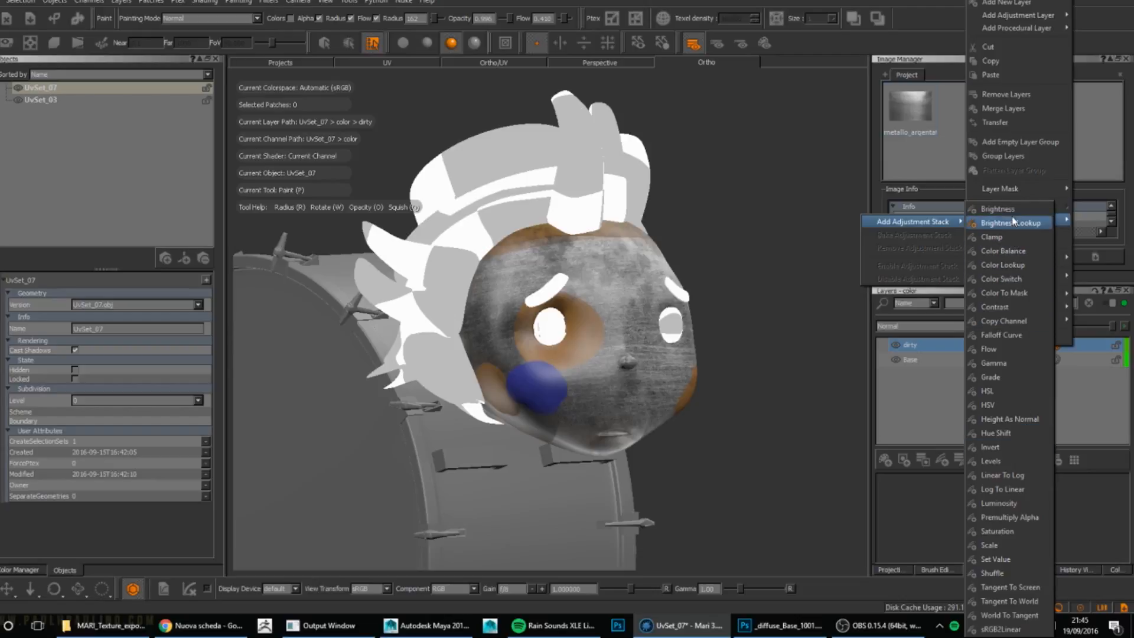
left_click(1003, 251)
left_click(787, 109)
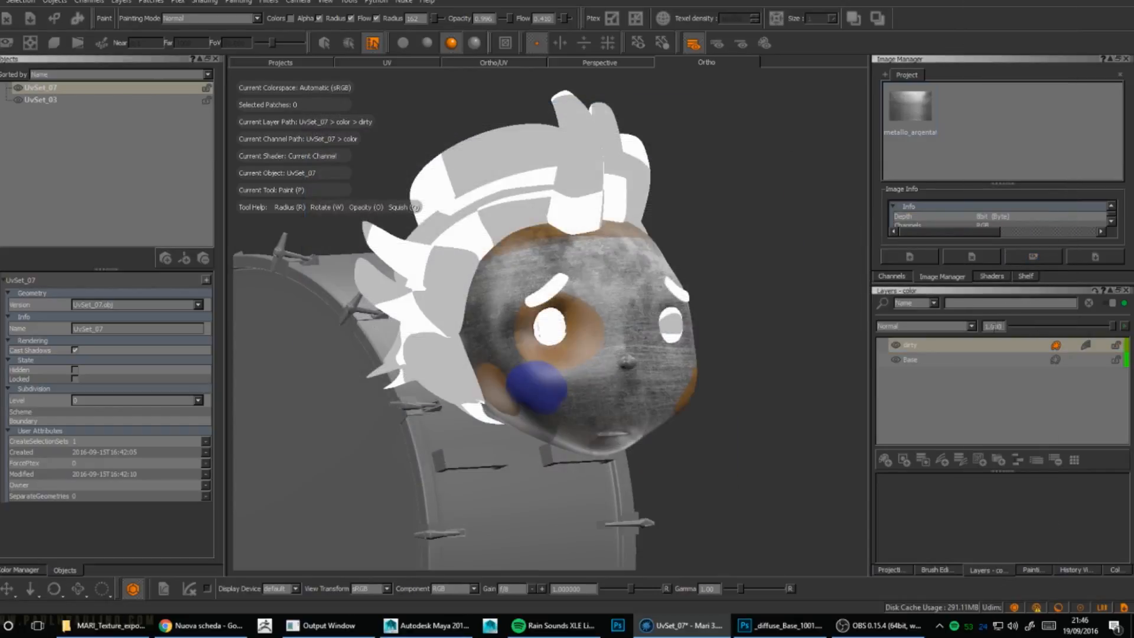
left_click(1087, 346)
left_click(1086, 345)
left_click(1087, 346)
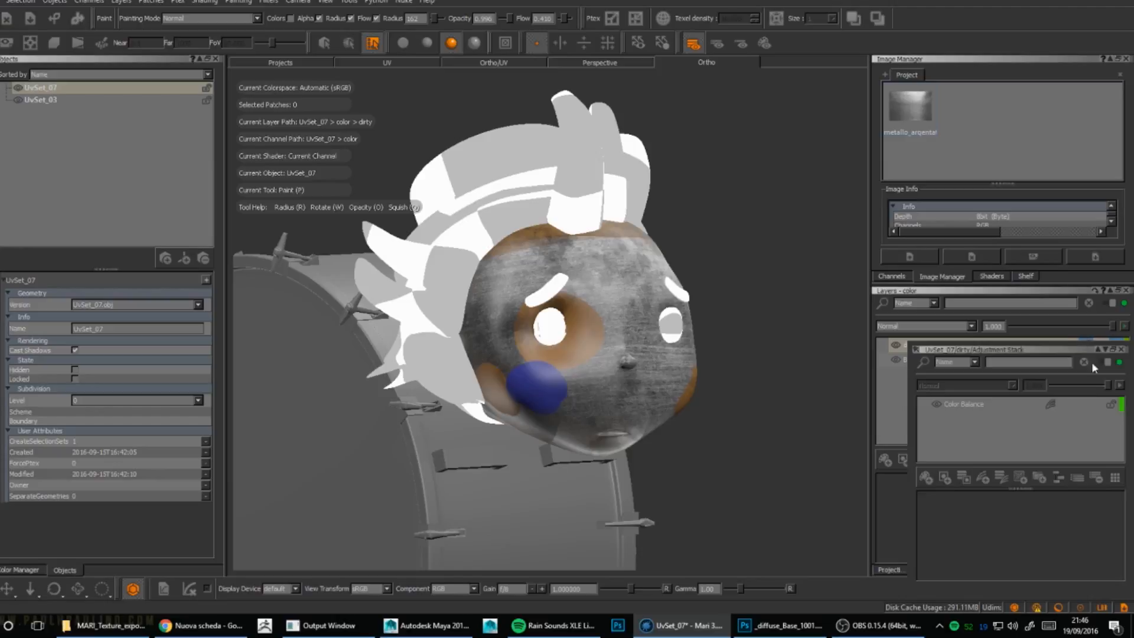
Step: Set the Shadows Cyan/Red value of the Base layer's Color Balance to 1.000 and close its adjustment stack
left_click(957, 405)
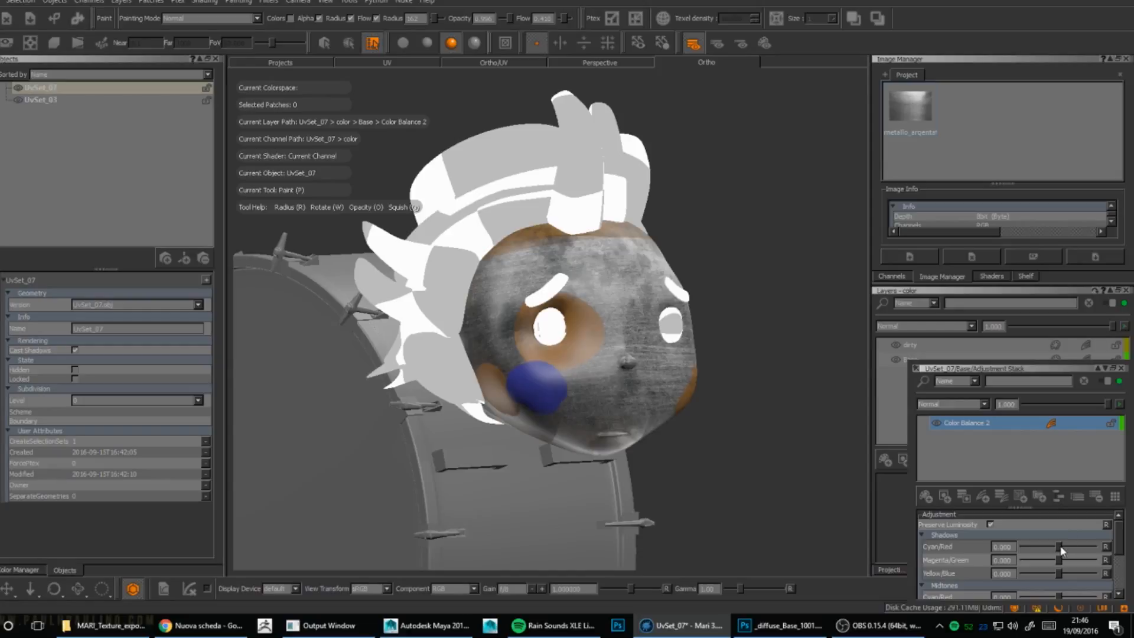
left_click_drag(1059, 546, 1098, 547)
left_click(943, 535)
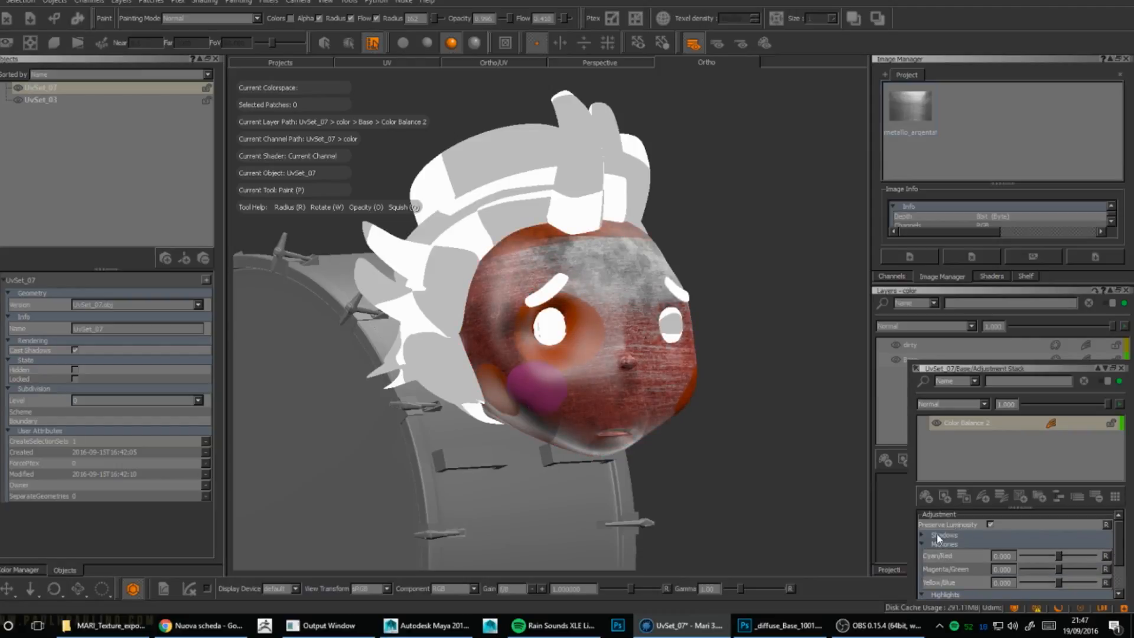
left_click(944, 537)
scroll(963, 545, "down", 2)
scroll(963, 545, "down", 1)
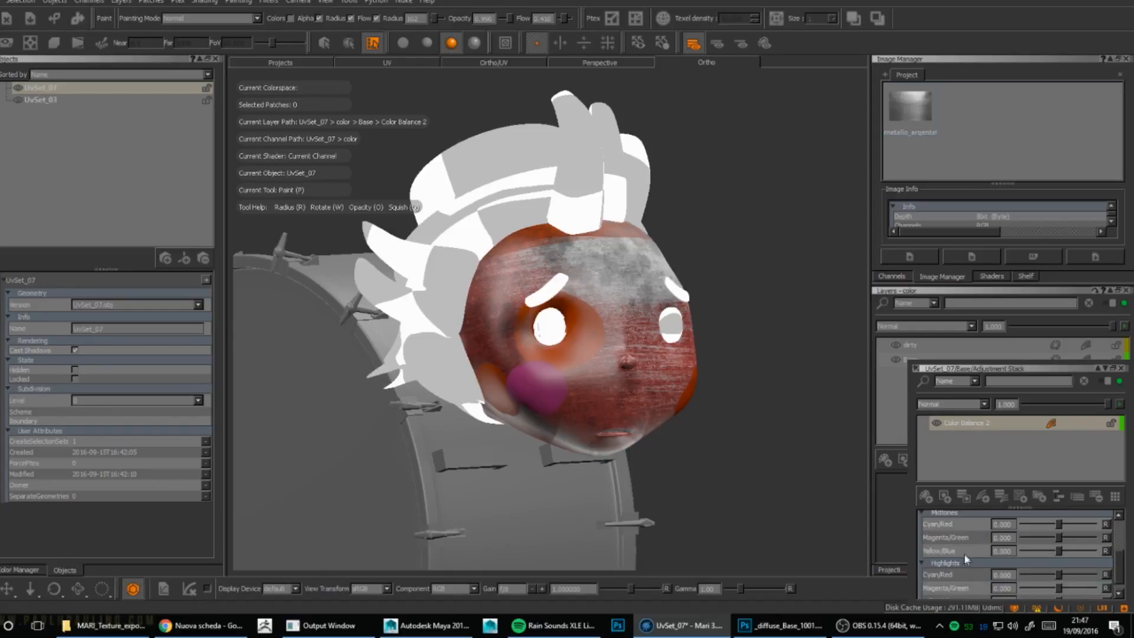
scroll(962, 551, "up", 3)
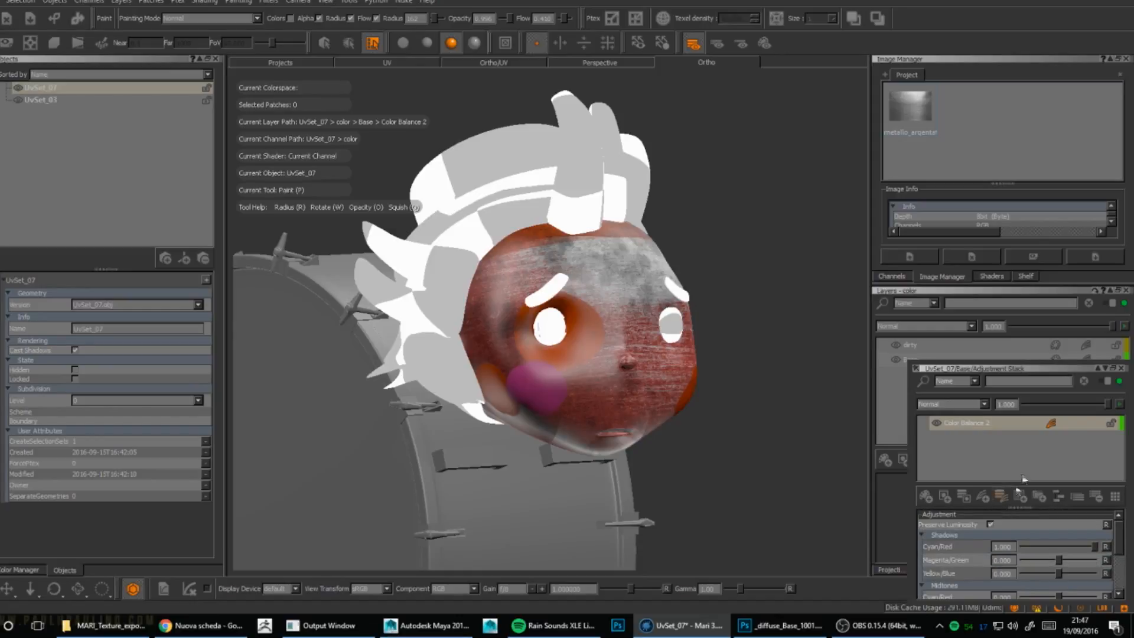
left_click(1121, 368)
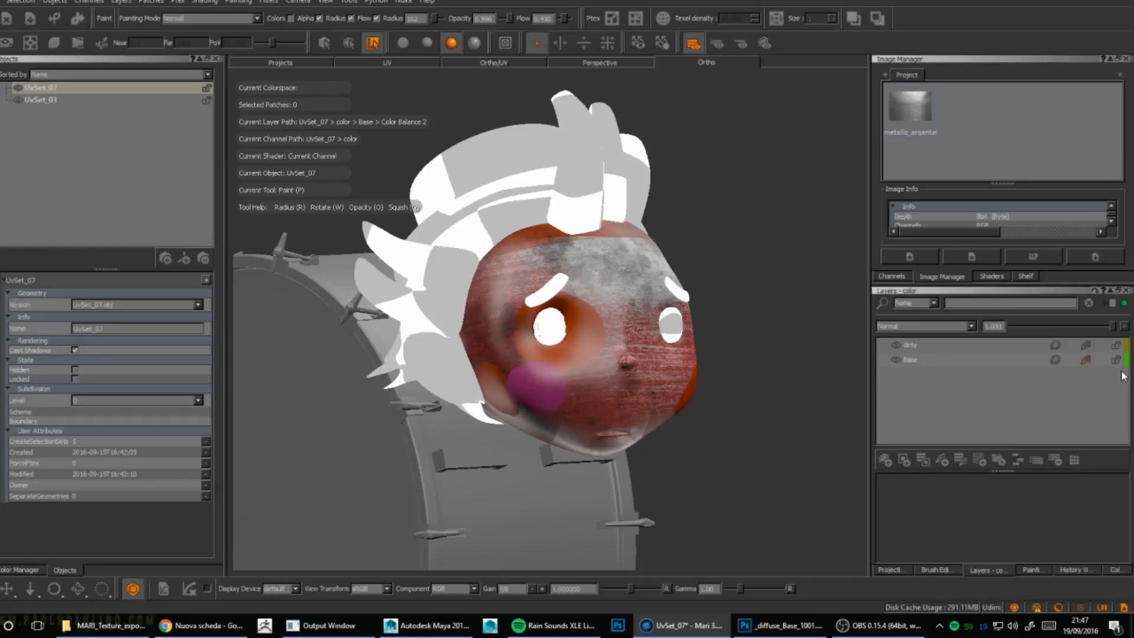
Step: Show the head's texture in the UV view, framed on patch 1001, with the mesh wireframe overlaid
mouse_move(567, 337)
left_mouse_down("alt")
mouse_move(749, 413)
mouse_move(544, 322)
mouse_move(430, 301)
mouse_move(470, 334)
mouse_move(683, 388)
left_mouse_up("alt")
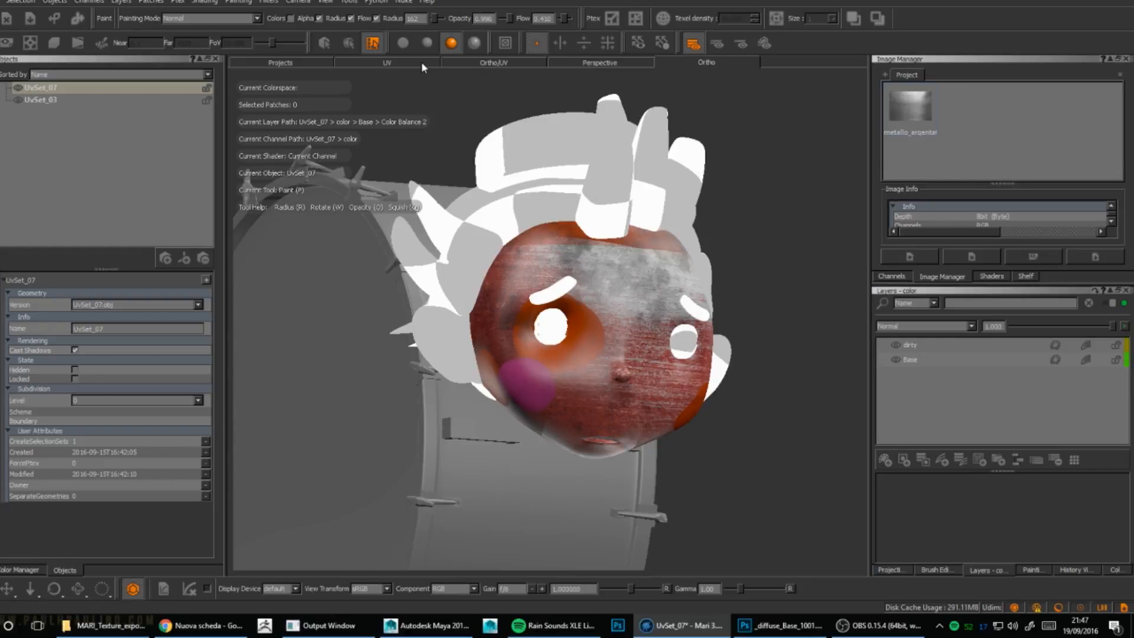
left_click(389, 63)
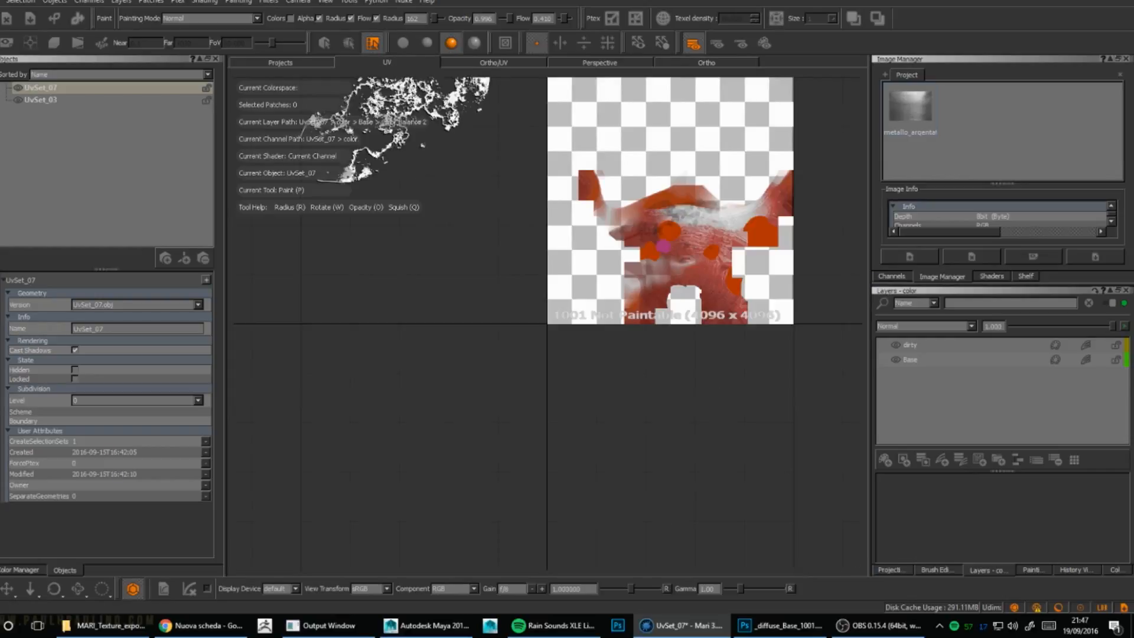
middle_click_drag(650, 158, 516, 280, "alt")
right_click_drag(516, 279, 658, 265, "alt")
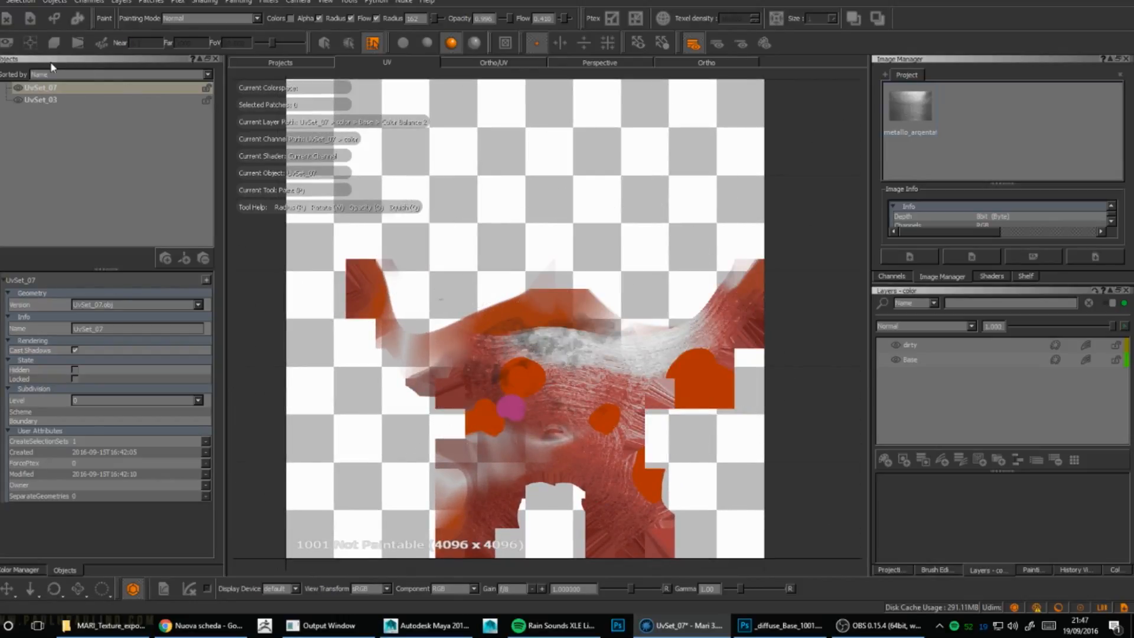
left_click(505, 43)
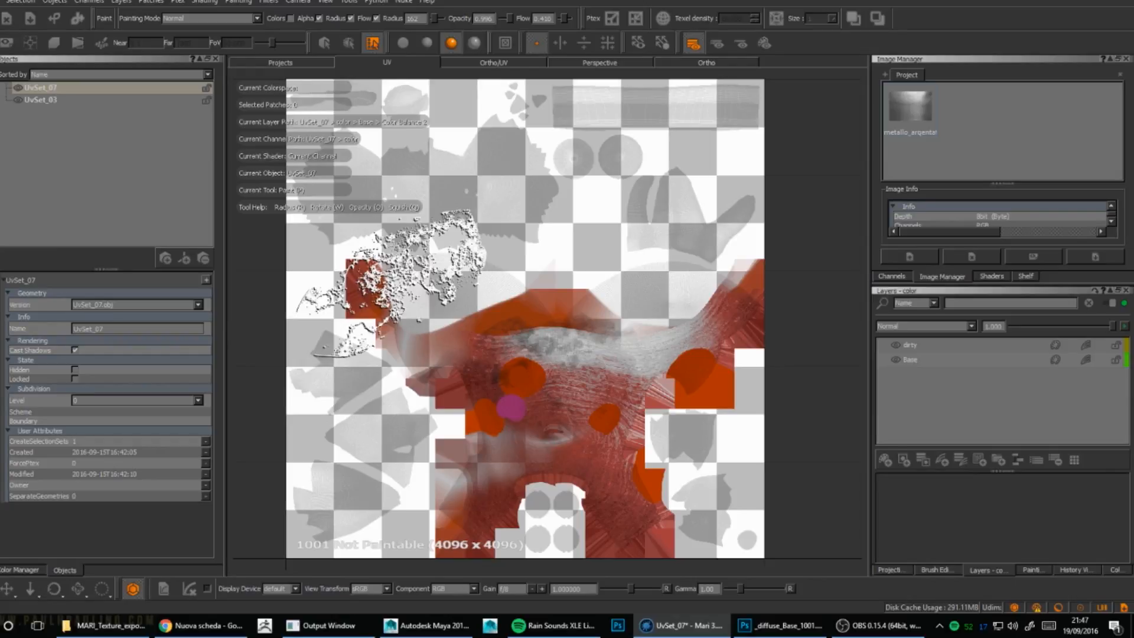
Step: Add UvSet_06.obj as a new geometry version of the UvSet_07 object
left_click(46, 89)
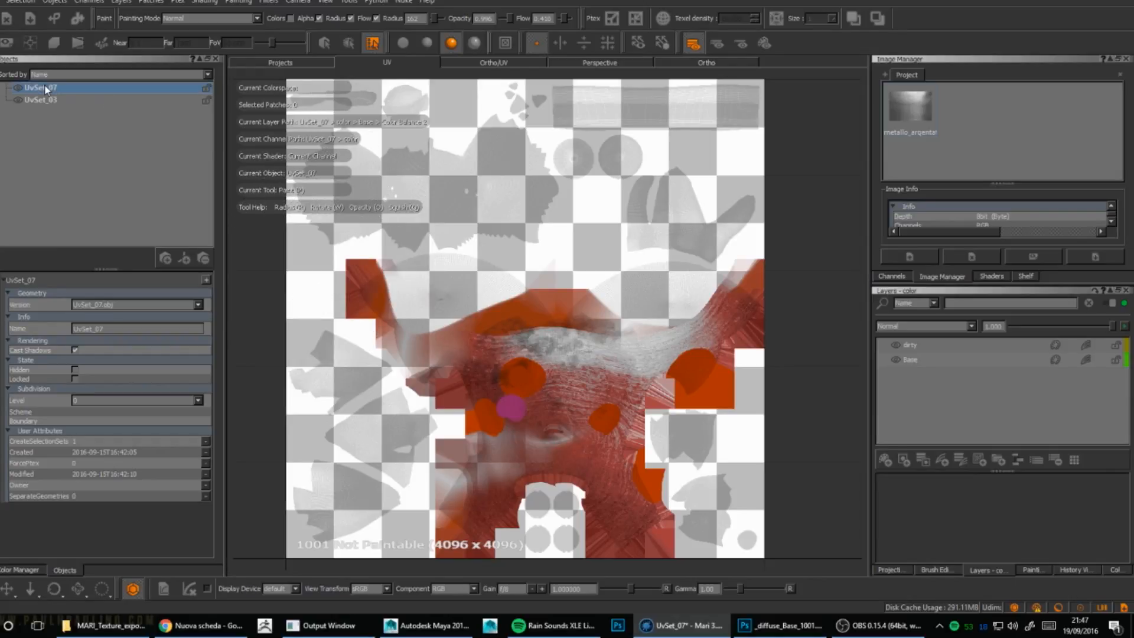
right_click(46, 89)
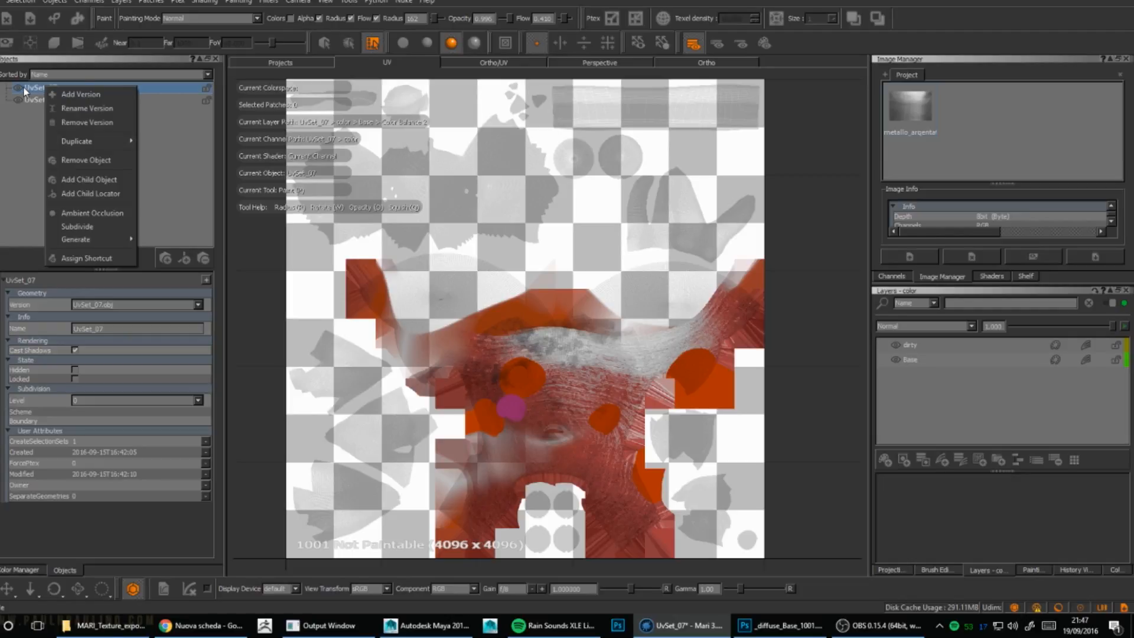
left_click(36, 89)
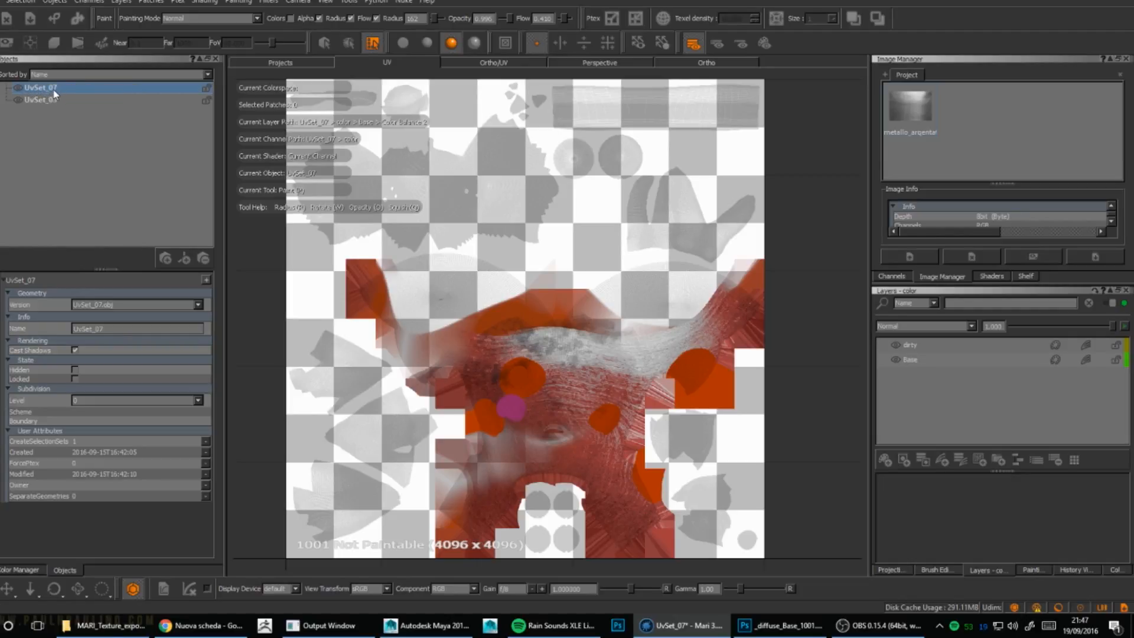
right_click(54, 92)
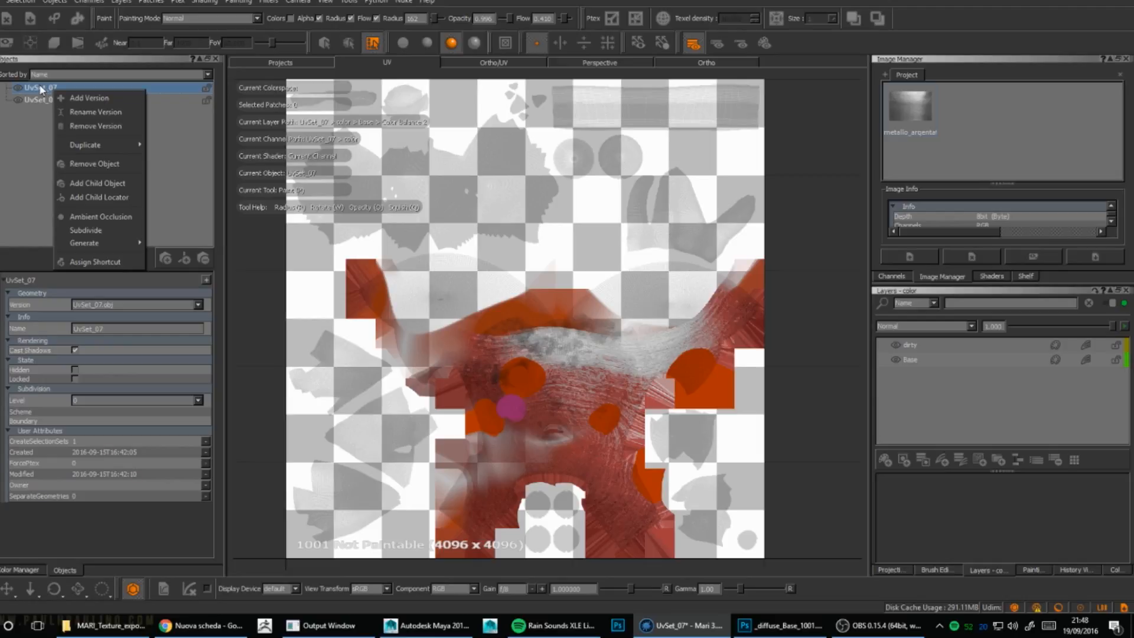
left_click(81, 99)
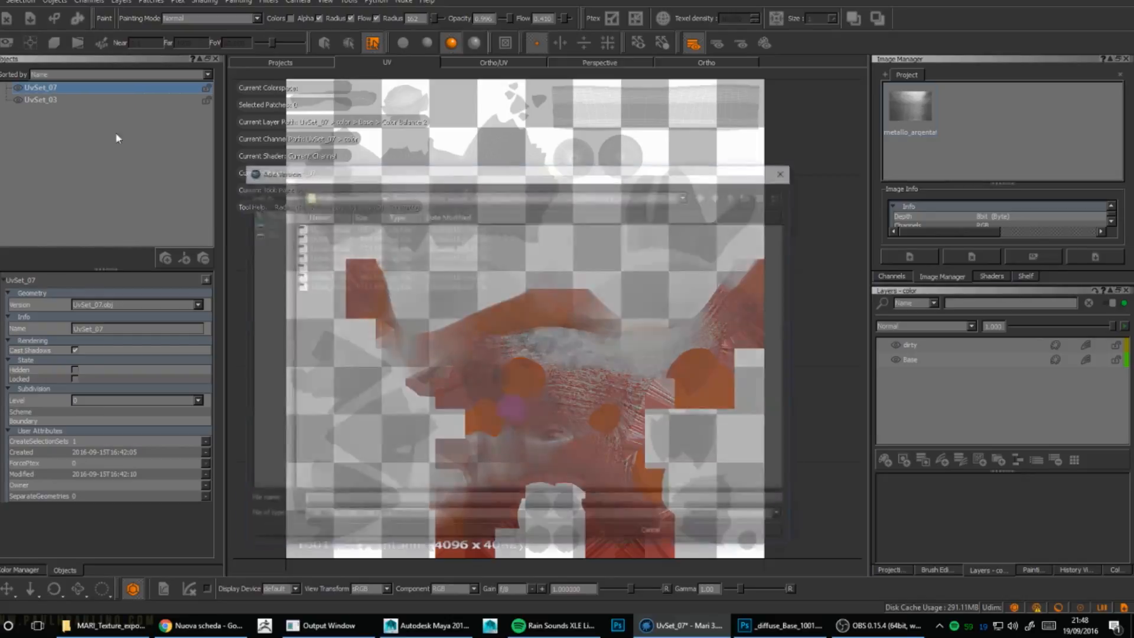
left_click(328, 266)
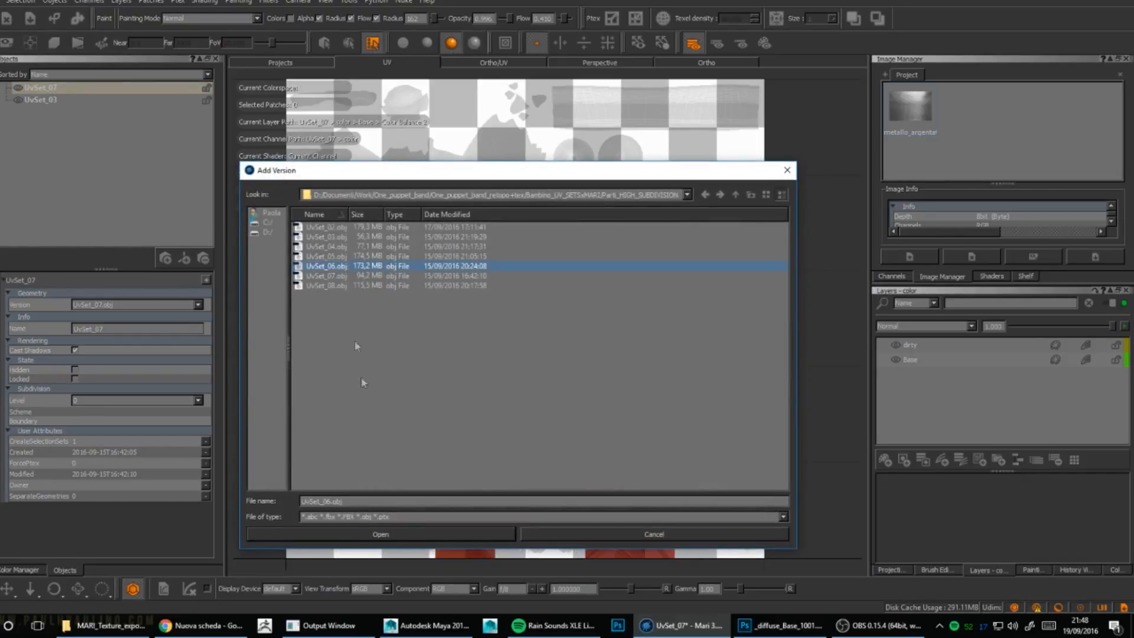
left_click(407, 532)
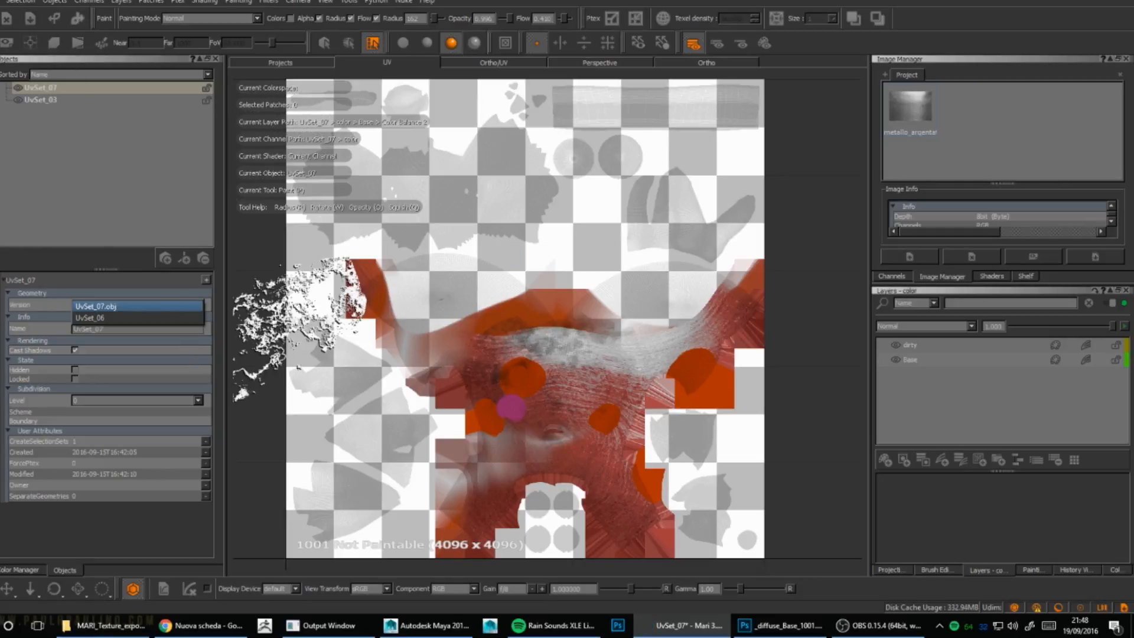
Step: Switch the object's geometry version to UvSet_06 and back to UvSet_07.obj to compare their UV layouts
left_click(126, 306)
left_click(331, 332)
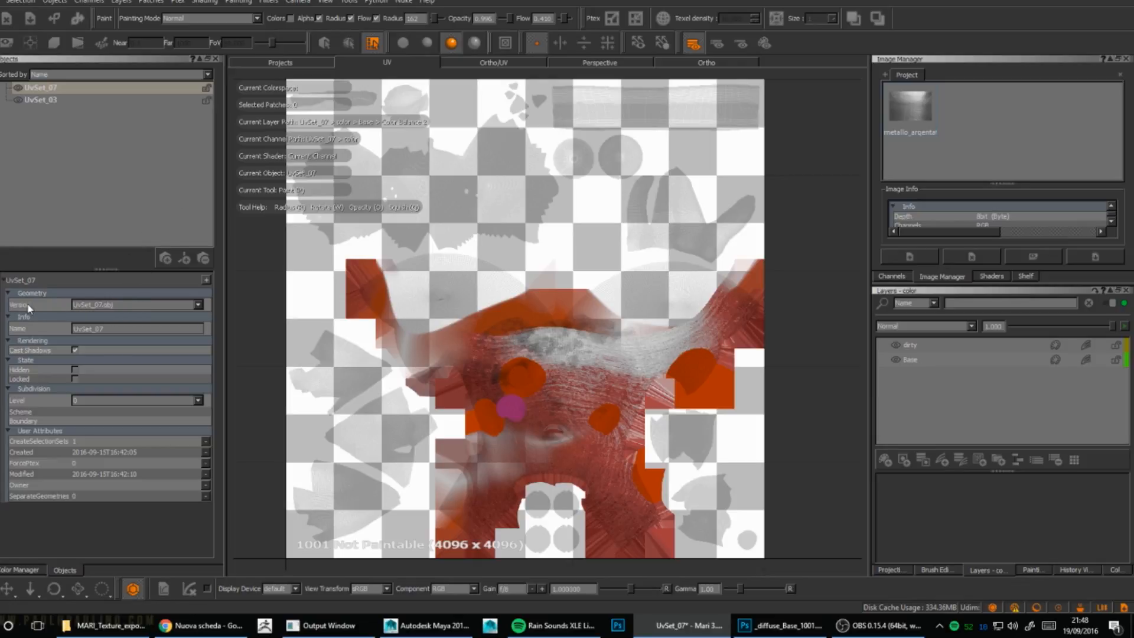
left_click(115, 305)
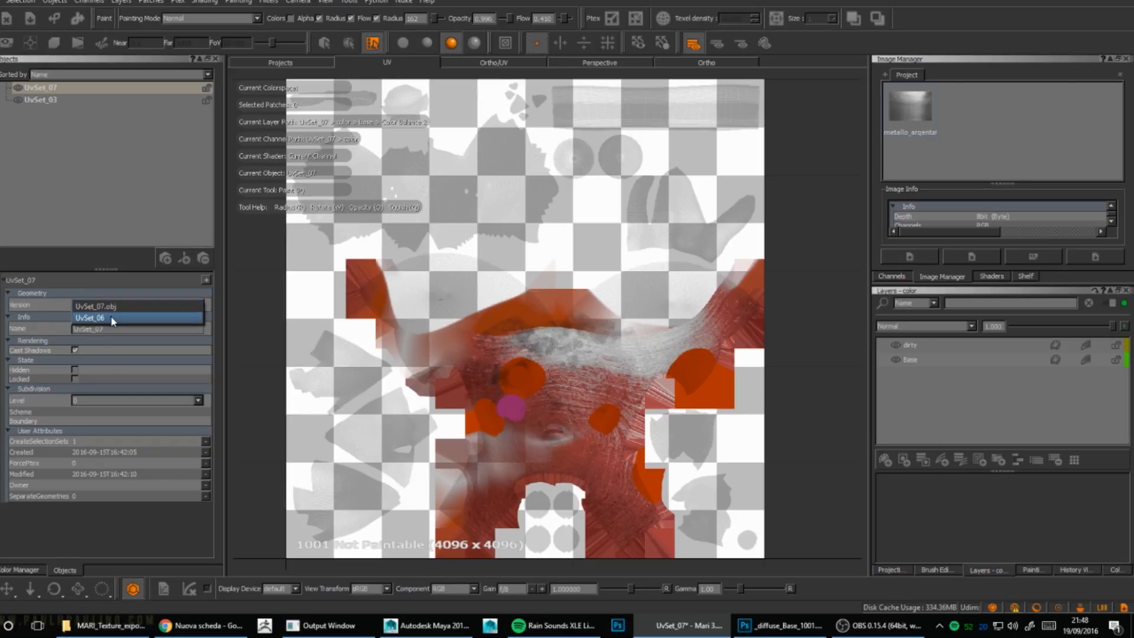
left_click(114, 318)
left_click(146, 305)
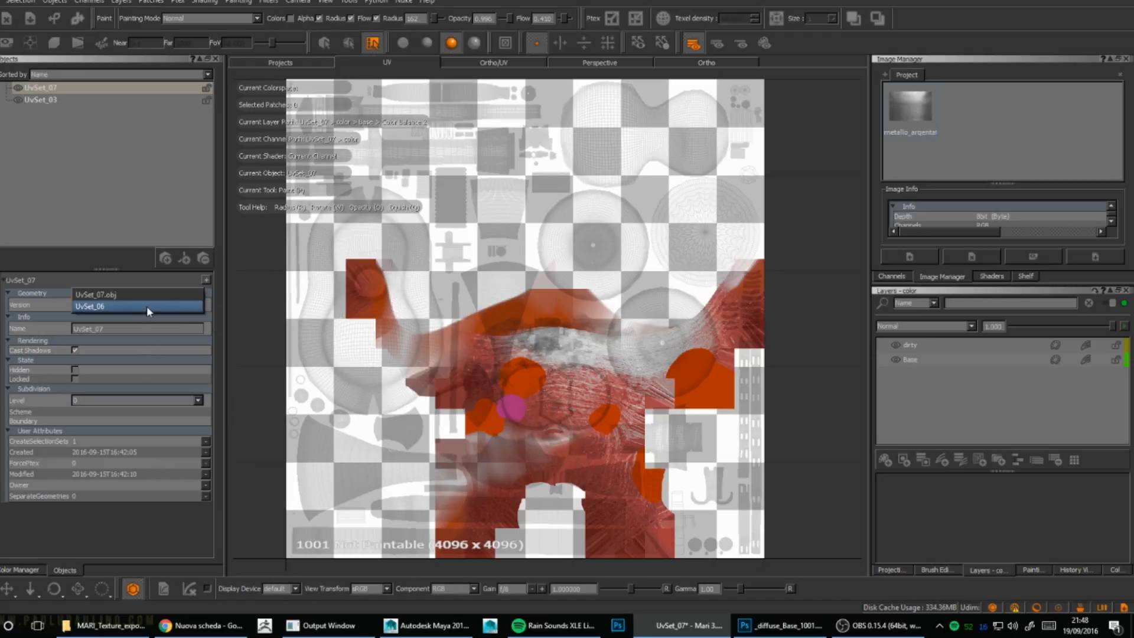
left_click(151, 298)
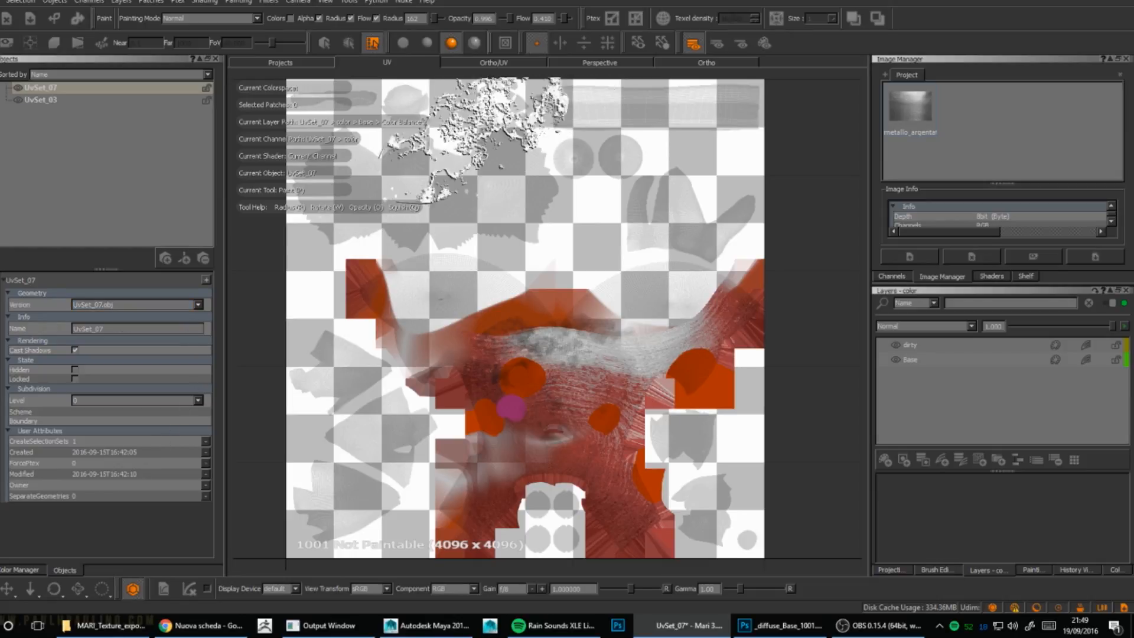
Step: Return to the Ortho view and turn off the wireframe on the puppet's head
left_click(682, 60)
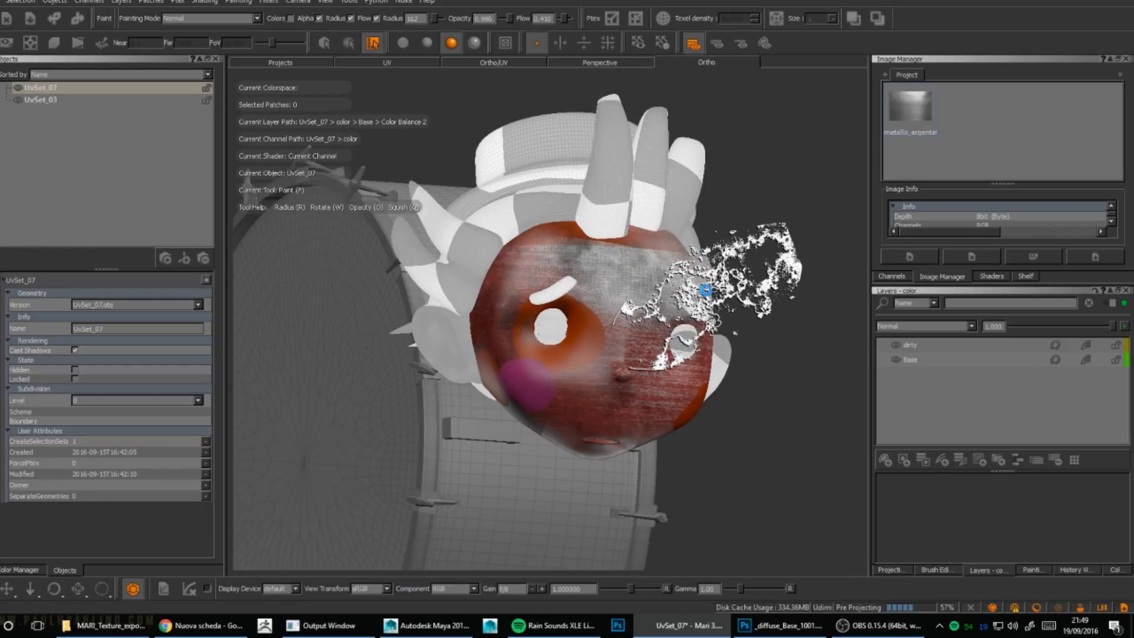
left_click_drag(705, 290, 704, 287, "alt")
left_click(2, 44)
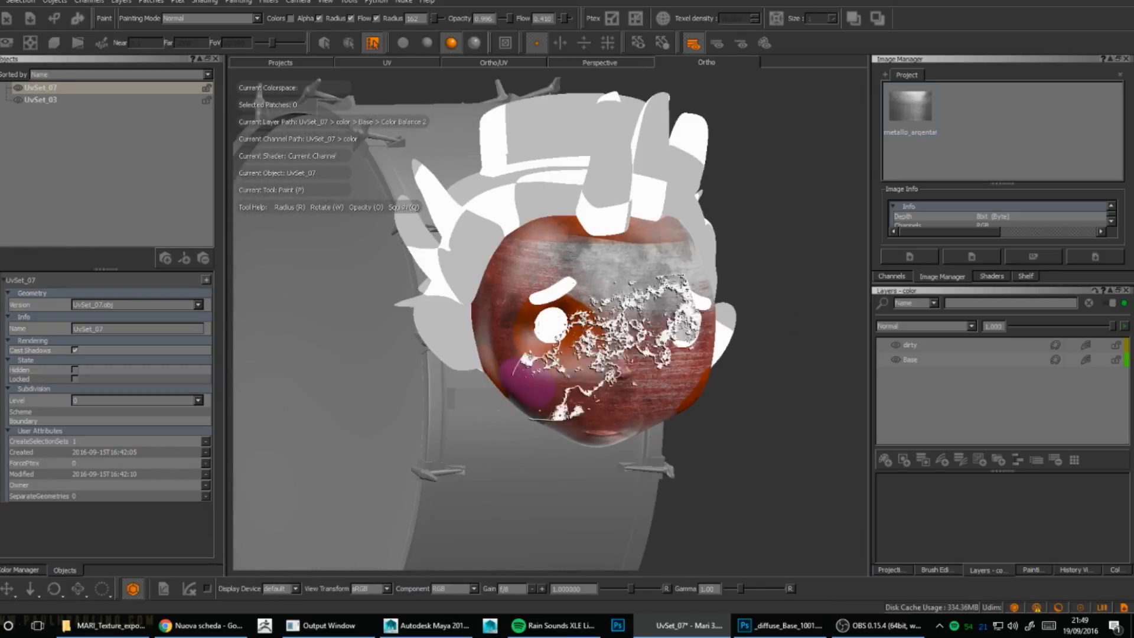
middle_click_drag(703, 321, 619, 334, "alt")
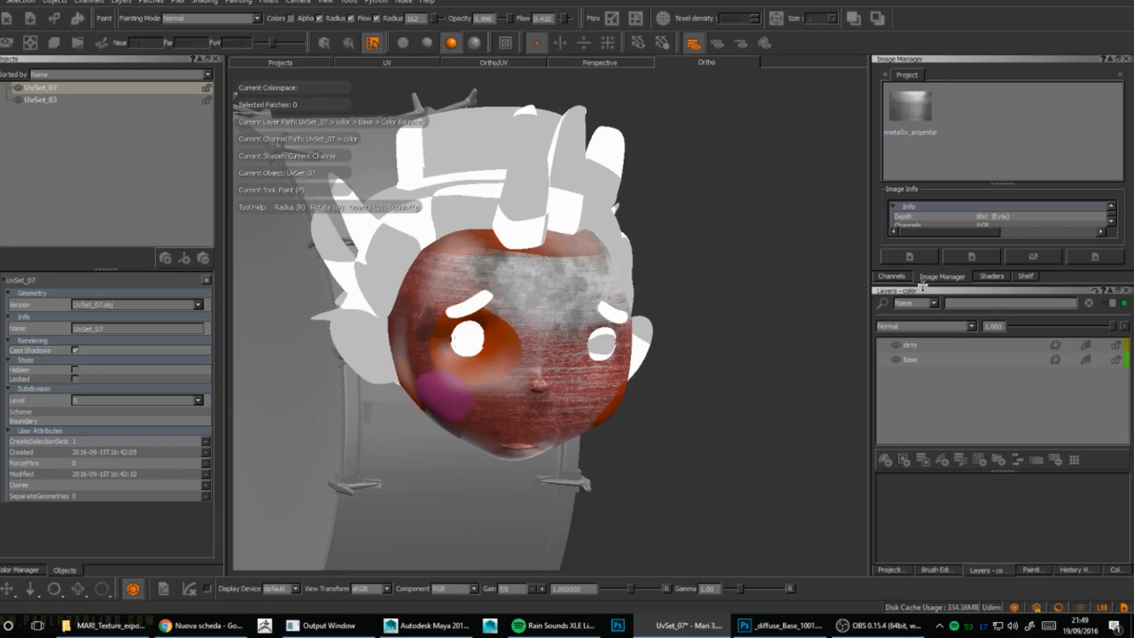
Step: Examine the color channel together with its dirty and Base layers
left_click(894, 278)
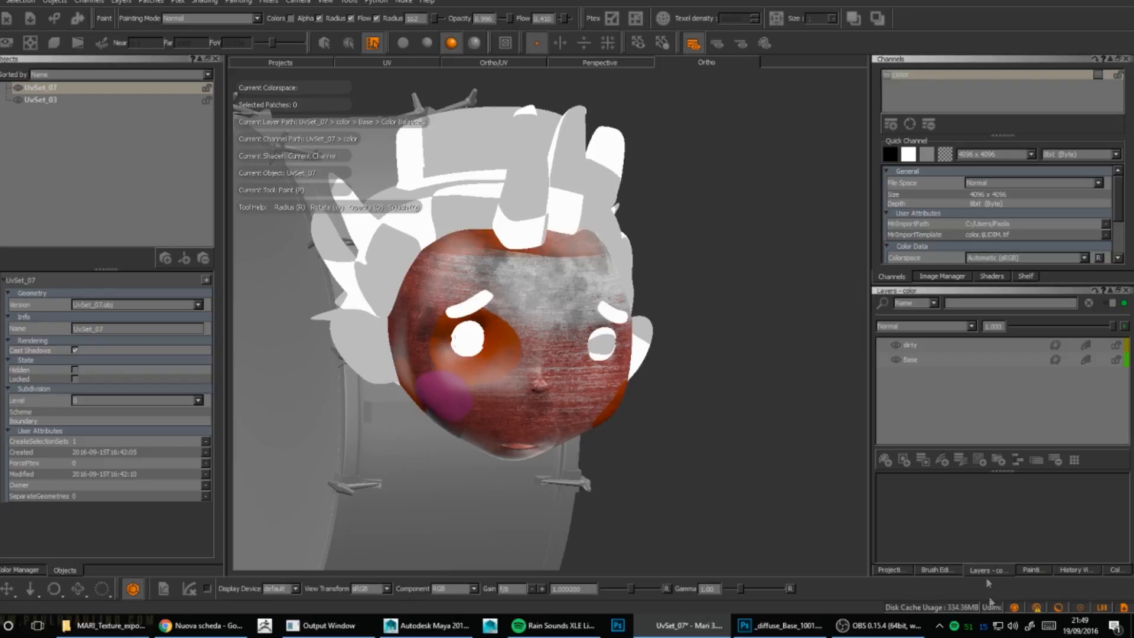
left_click(908, 348)
left_click(913, 359)
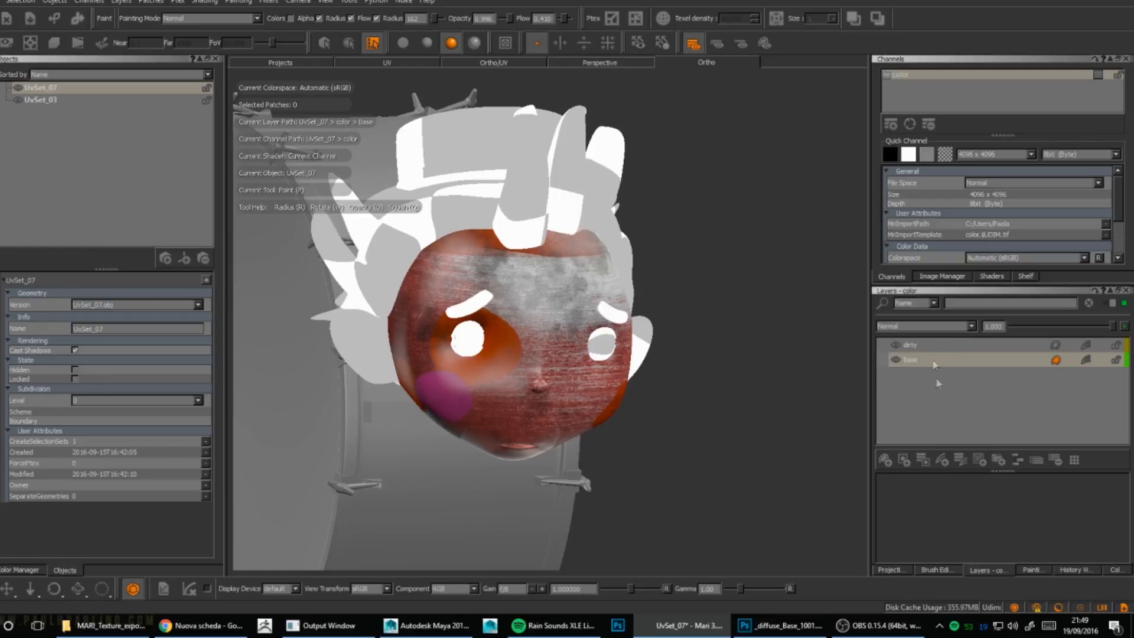
left_click(903, 79)
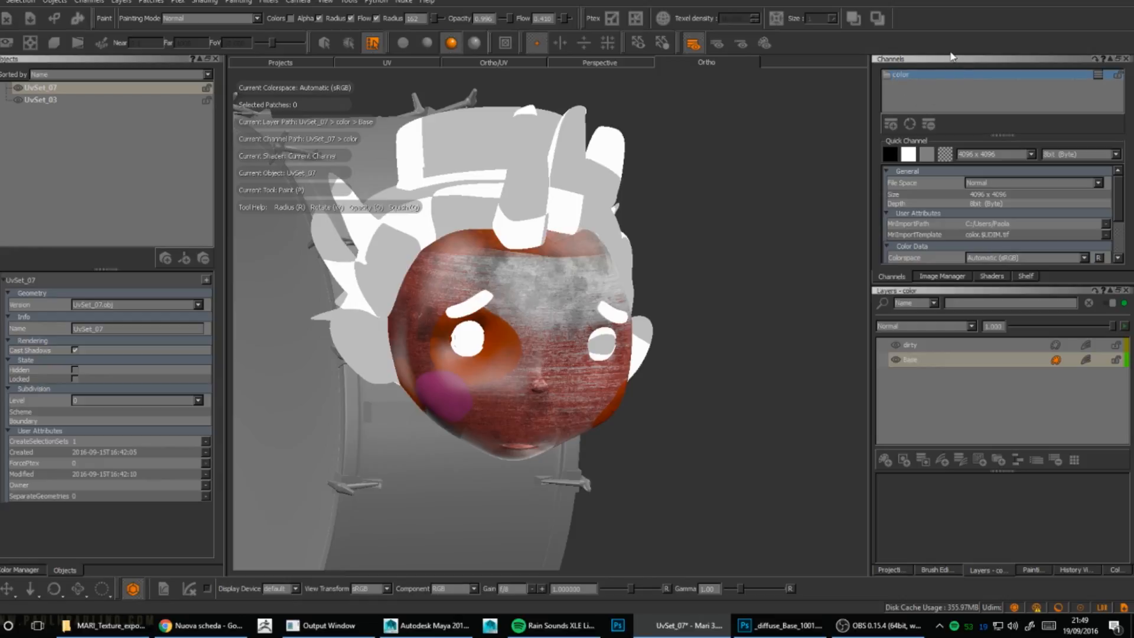
Step: Add a Phong shader and name it Base_shader_uvset_07
left_click(991, 276)
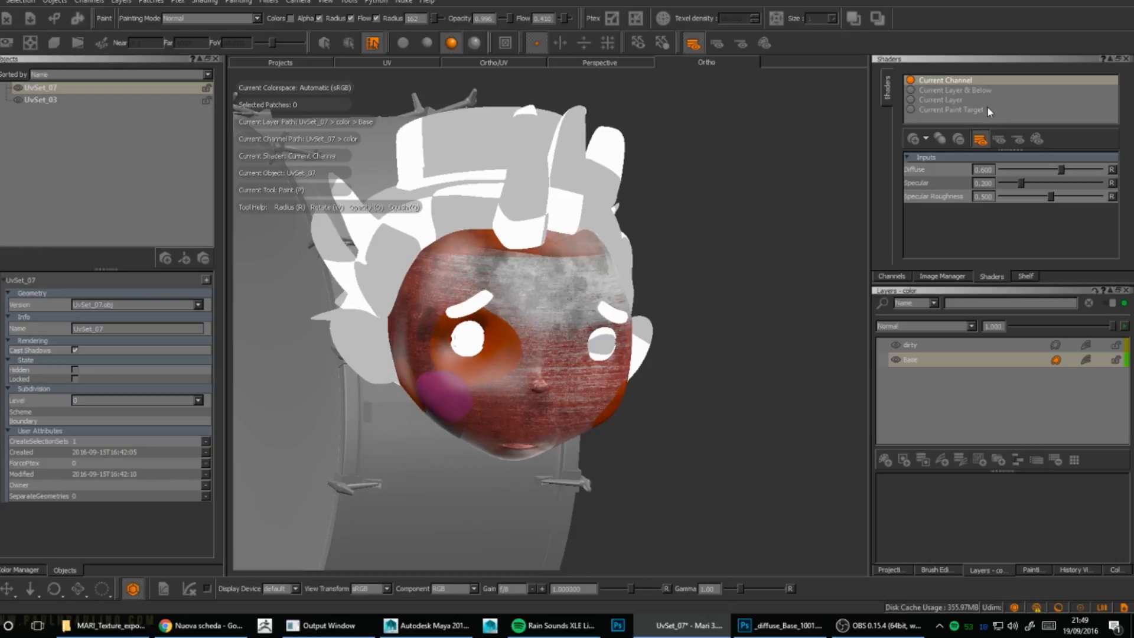
left_click(913, 140)
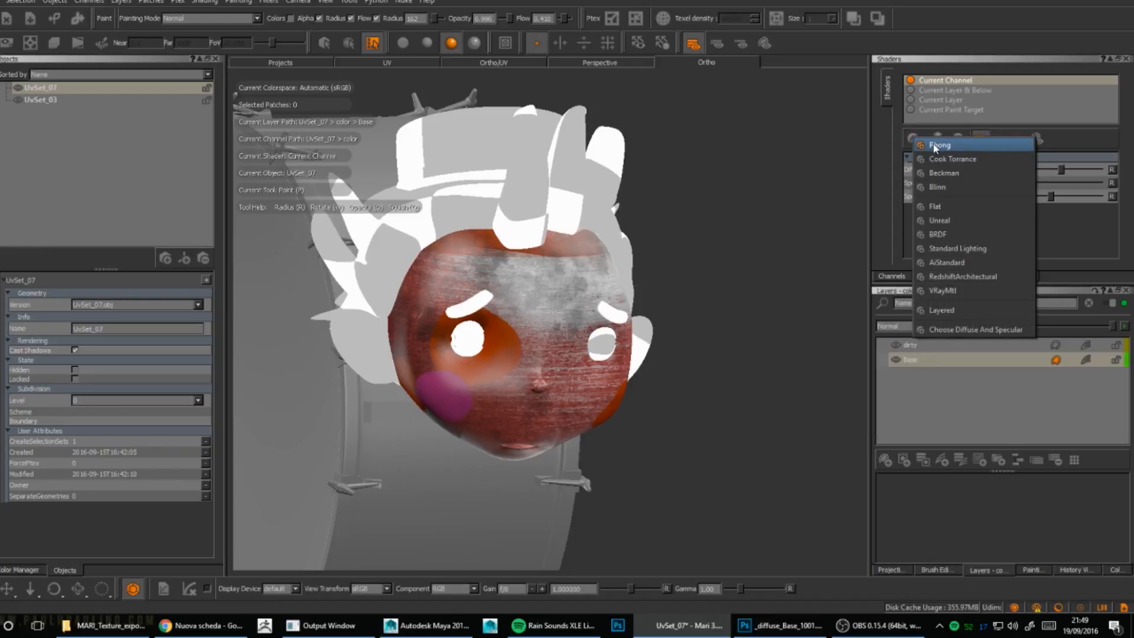
left_click(952, 146)
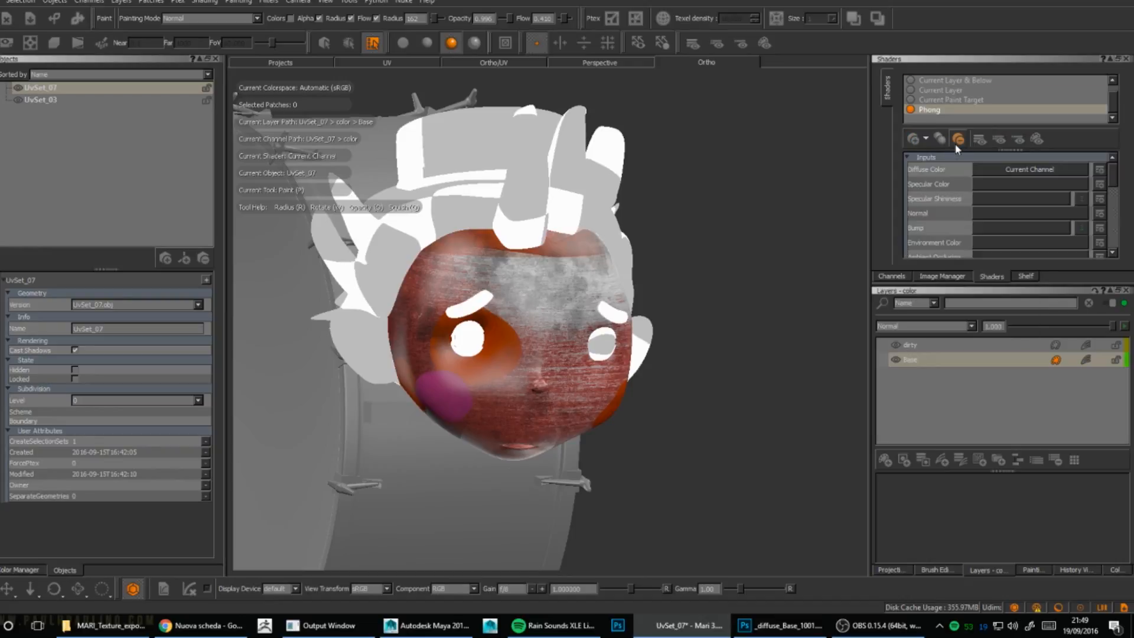
left_click(957, 140)
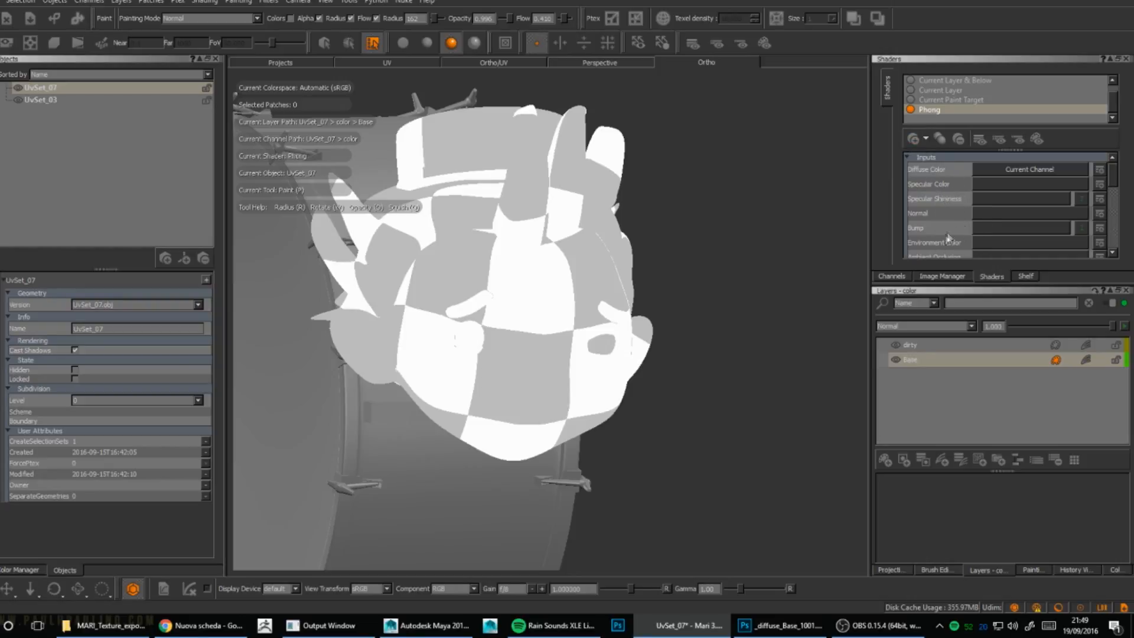
double_click(936, 111)
type("Base_shader_uvset_07")
key("Return")
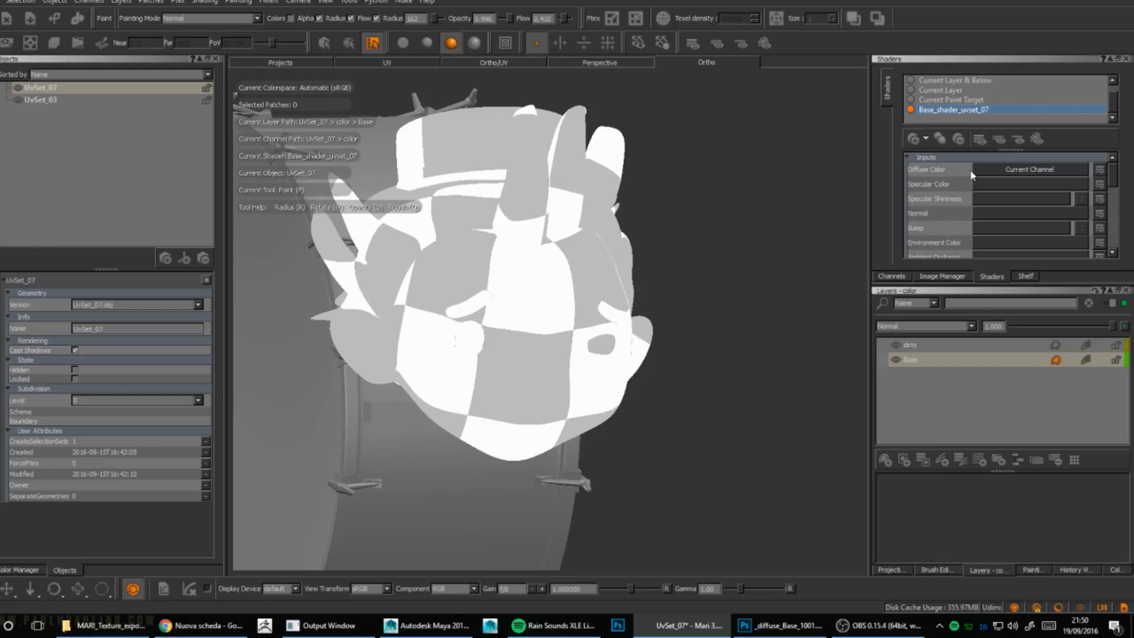
Step: Assign the color channel to the new shader's Diffuse Color and inspect the shaded face and remaining shader inputs
left_click(1010, 172)
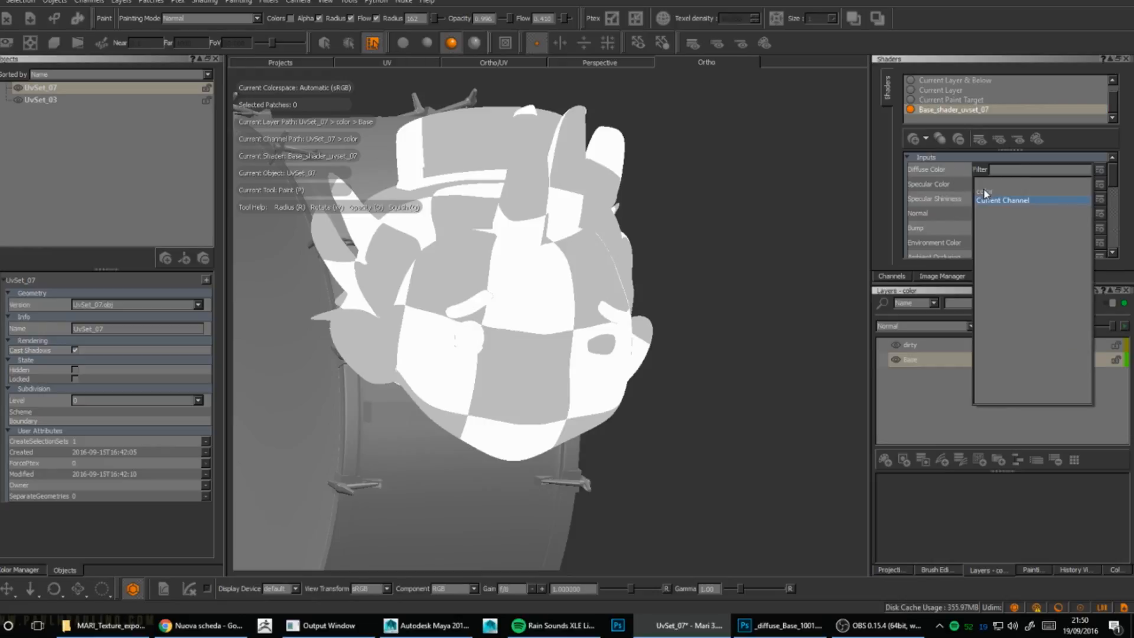
left_click(983, 191)
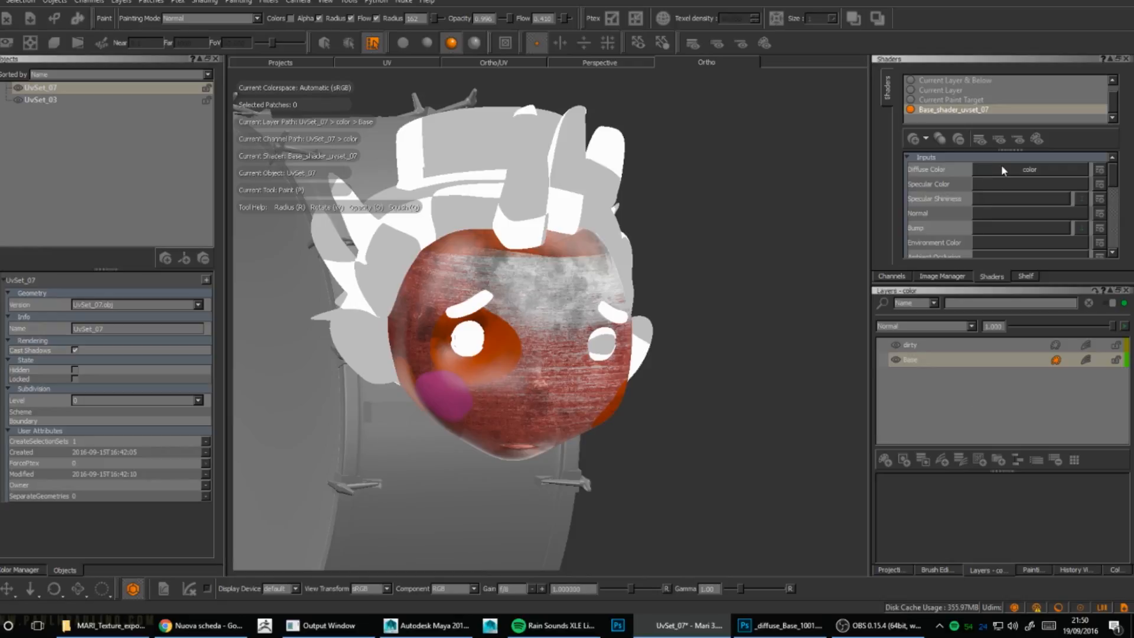
left_click_drag(762, 292, 667, 296, "alt")
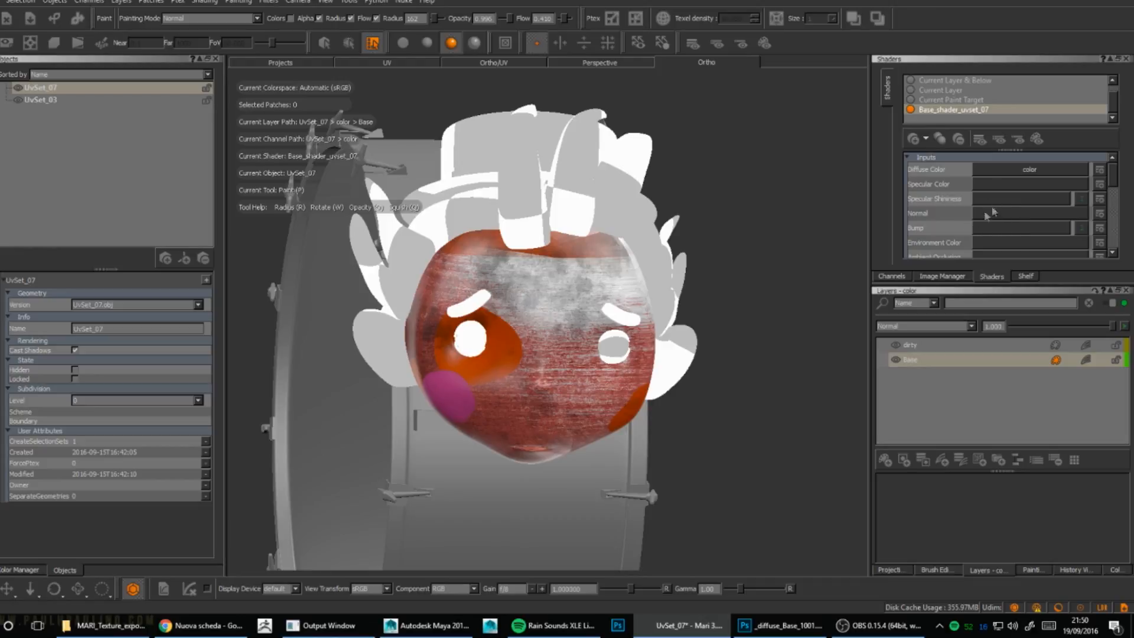
scroll(970, 223, "down", 2)
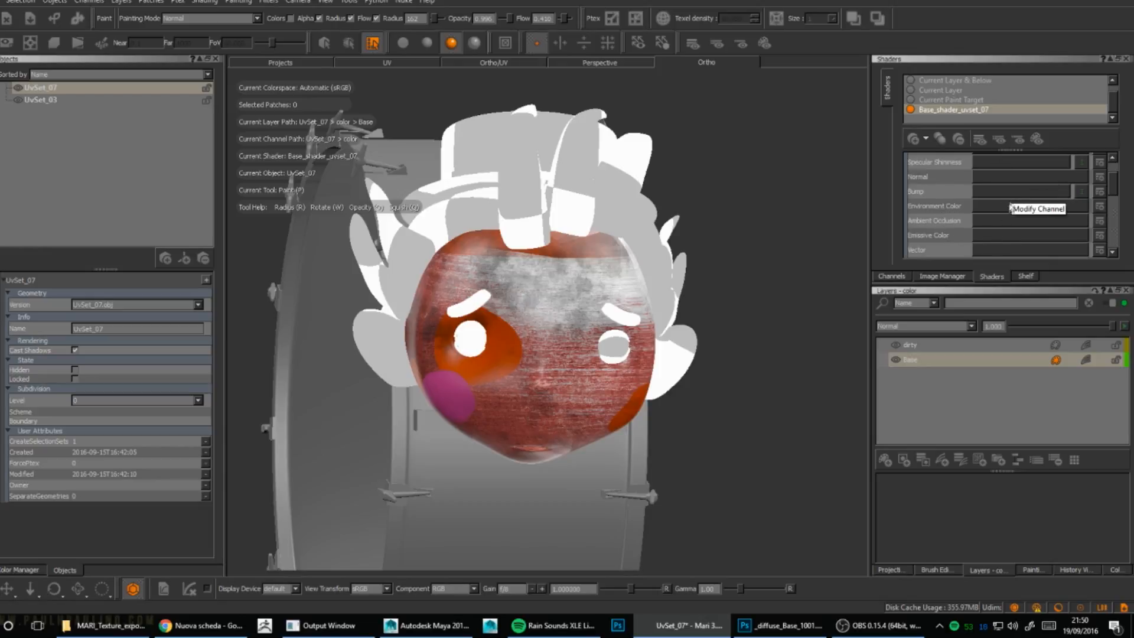
Step: Examine the remaining inputs, specular, displacement and bump settings of Base_shader_uvset_07
scroll(1007, 221, "down", 2)
scroll(1006, 223, "down", 2)
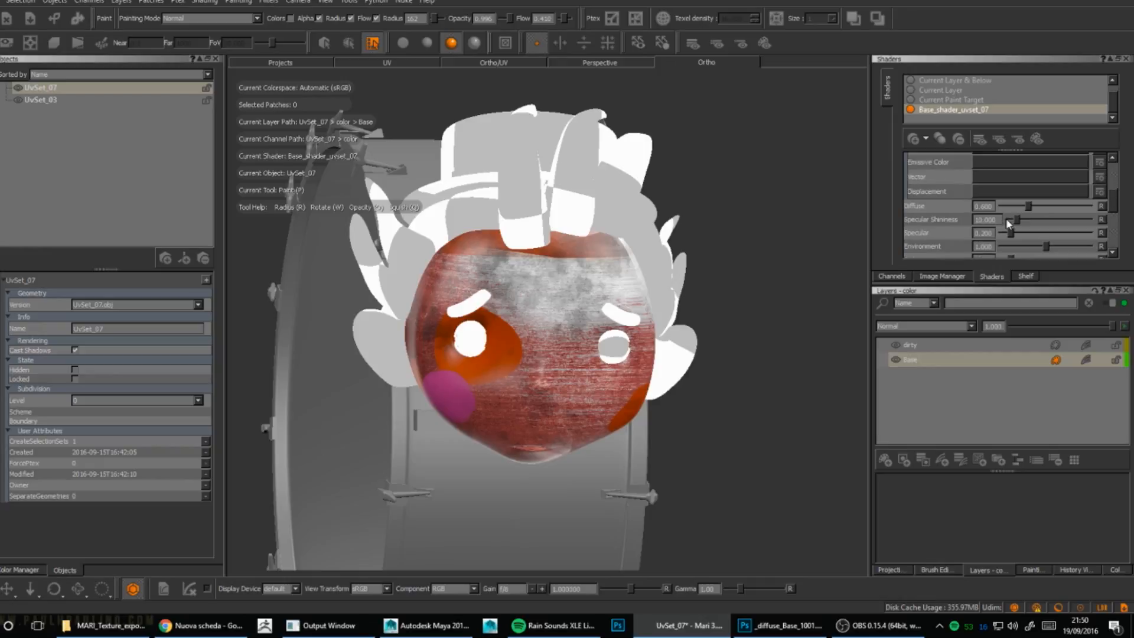
left_click_drag(1118, 200, 1116, 239)
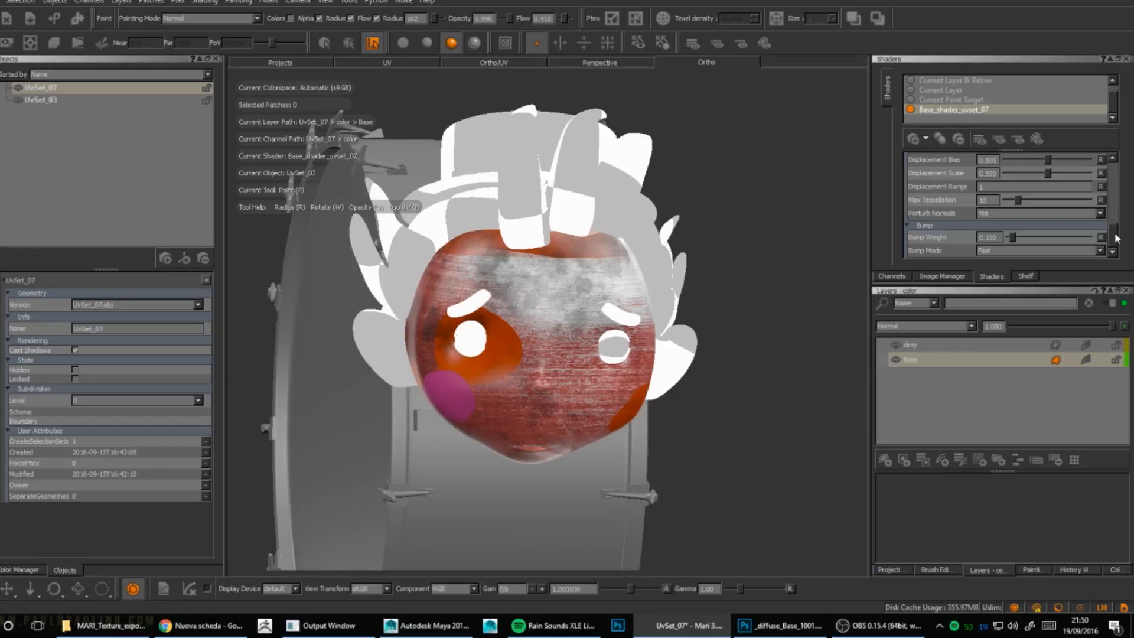
scroll(1116, 238, "up", 5)
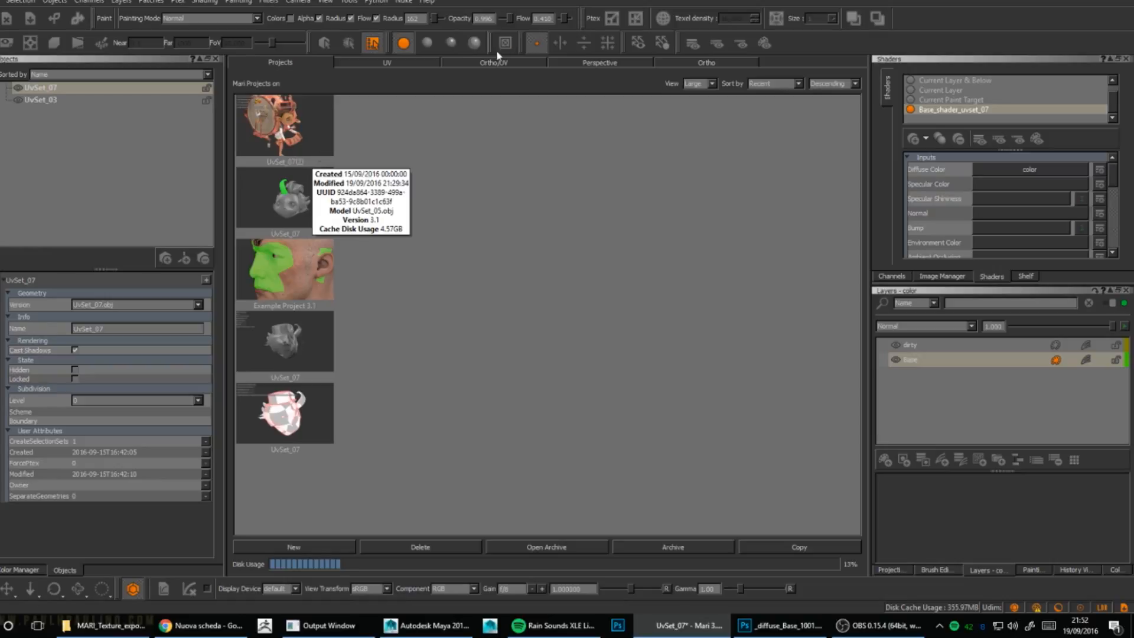
Step: Activate the Select tool, return to the Ortho view and switch the selection to Object Mode
left_click(509, 63)
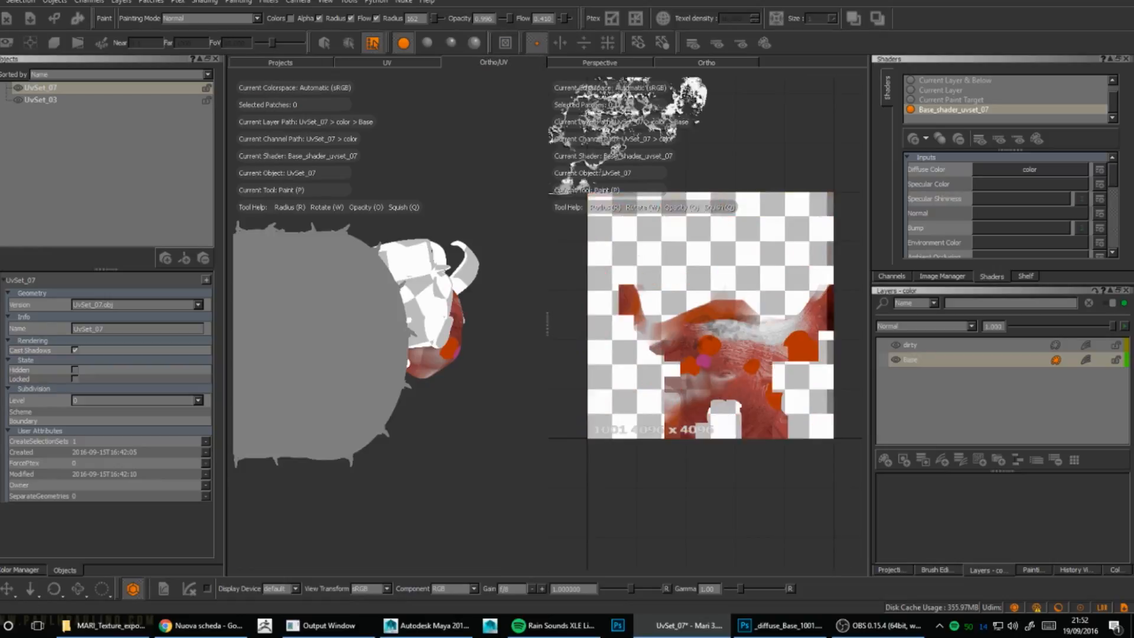
key("s")
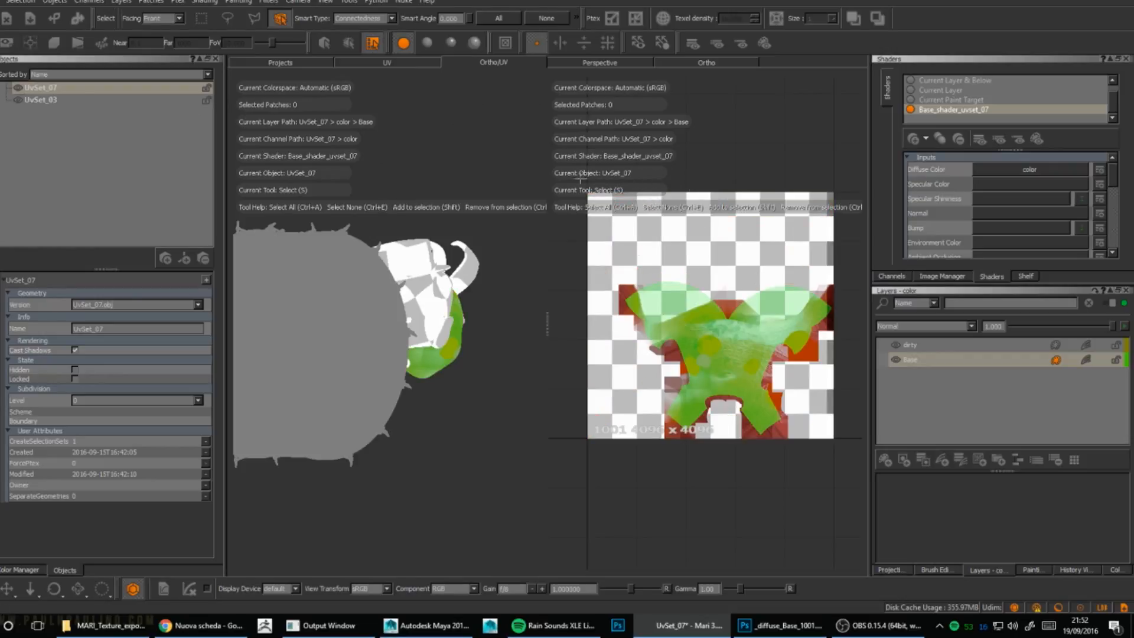
left_click(281, 62)
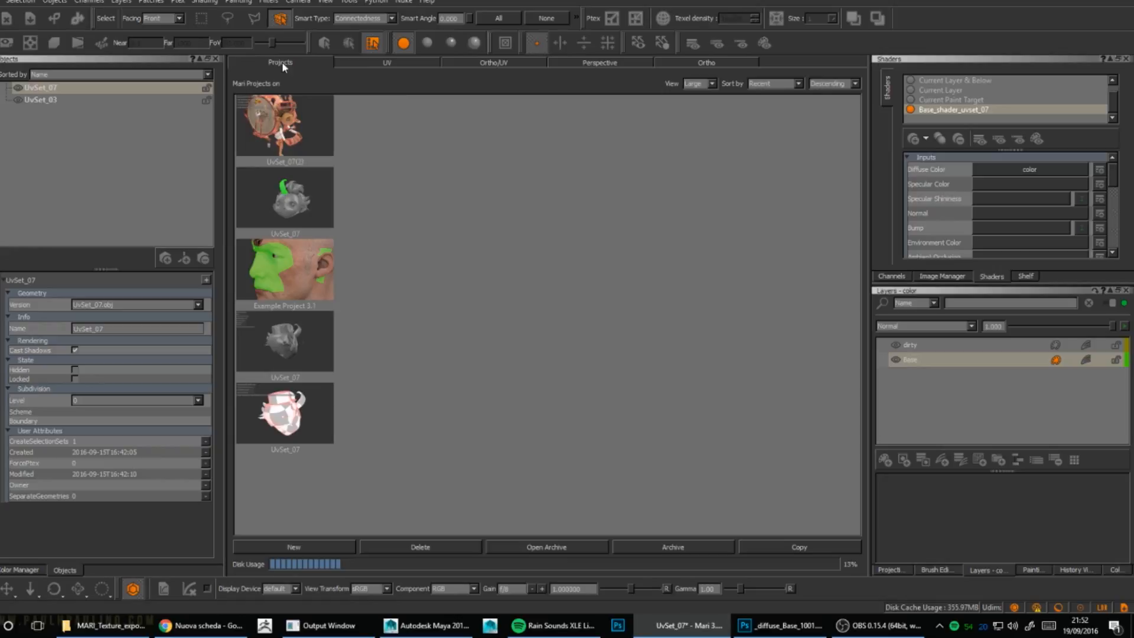
left_click(714, 64)
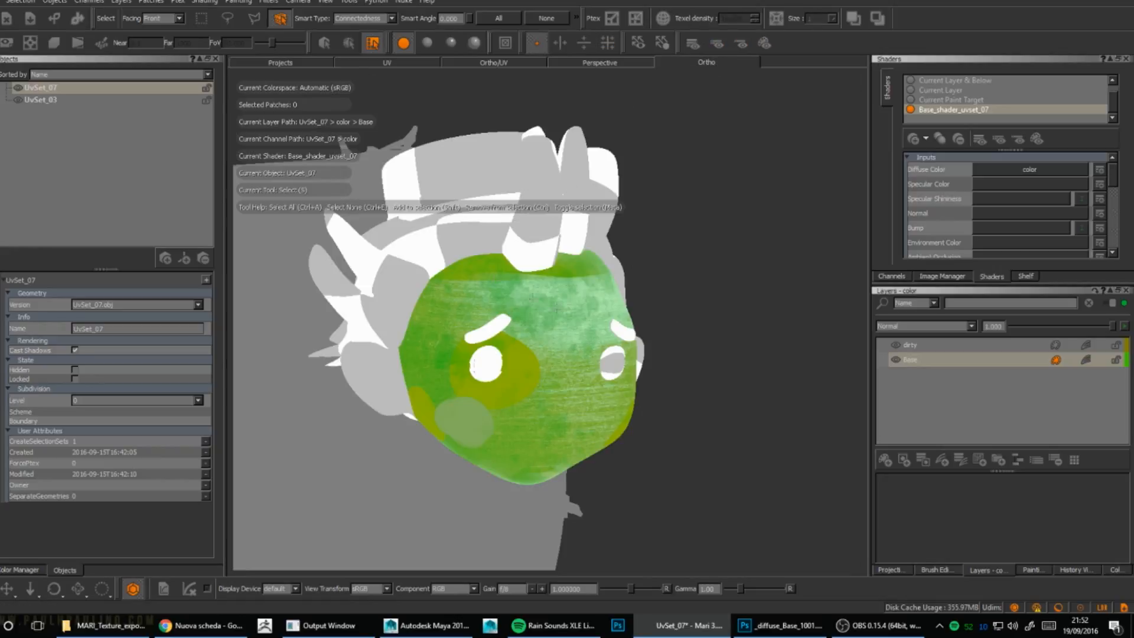
right_click(579, 351)
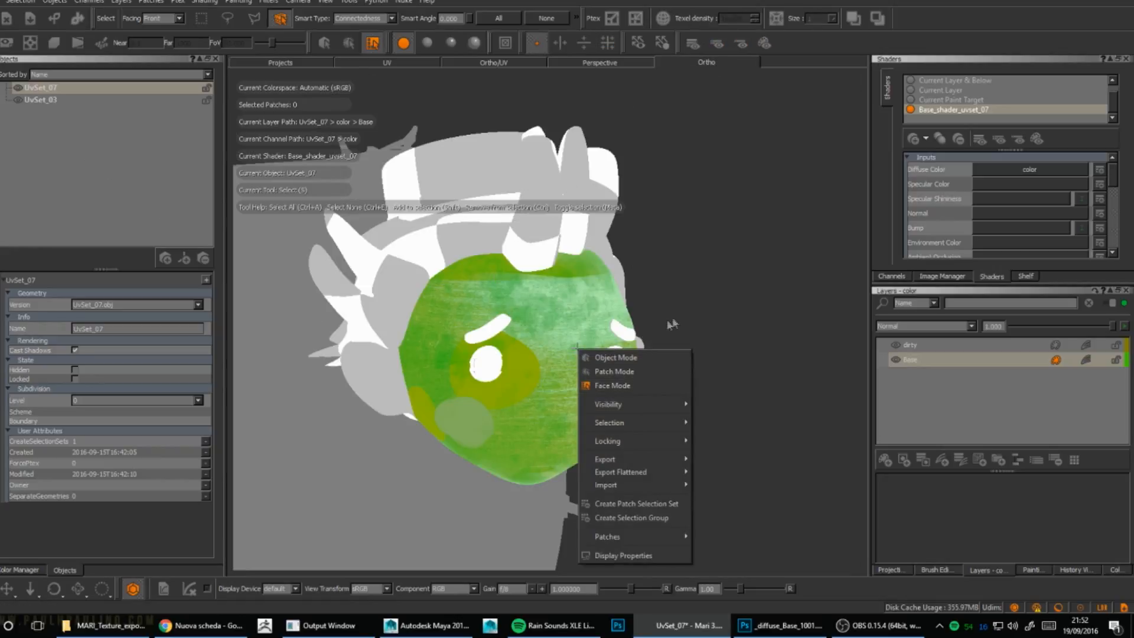
left_click(640, 357)
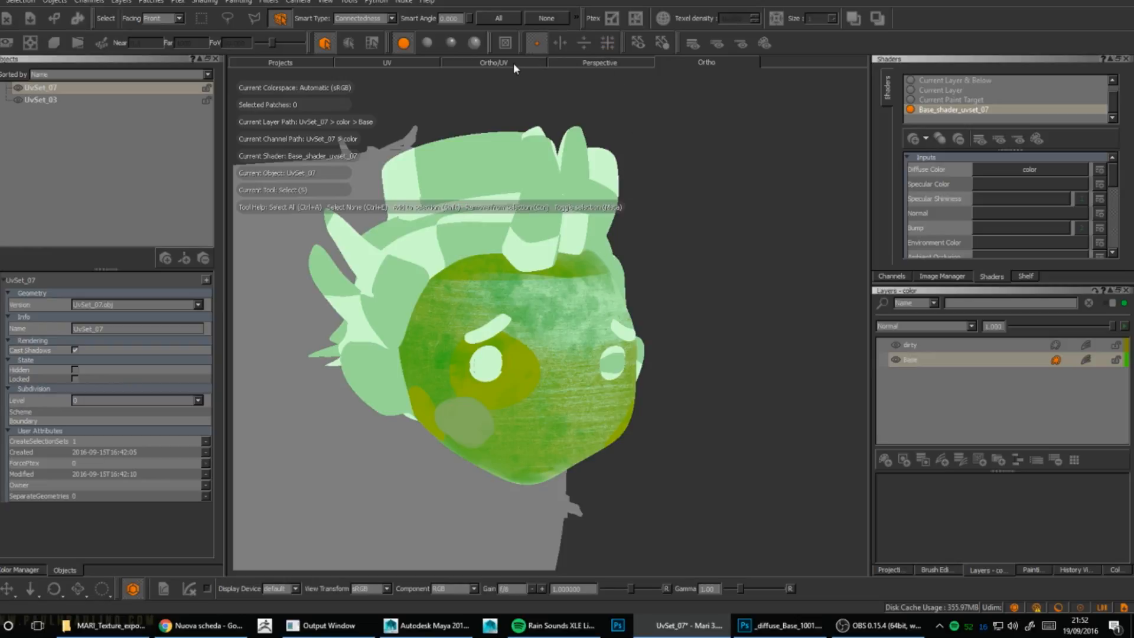
Step: In the UV view, resize all patches of UvSet_07 to 4096 x 4096
left_click(402, 59)
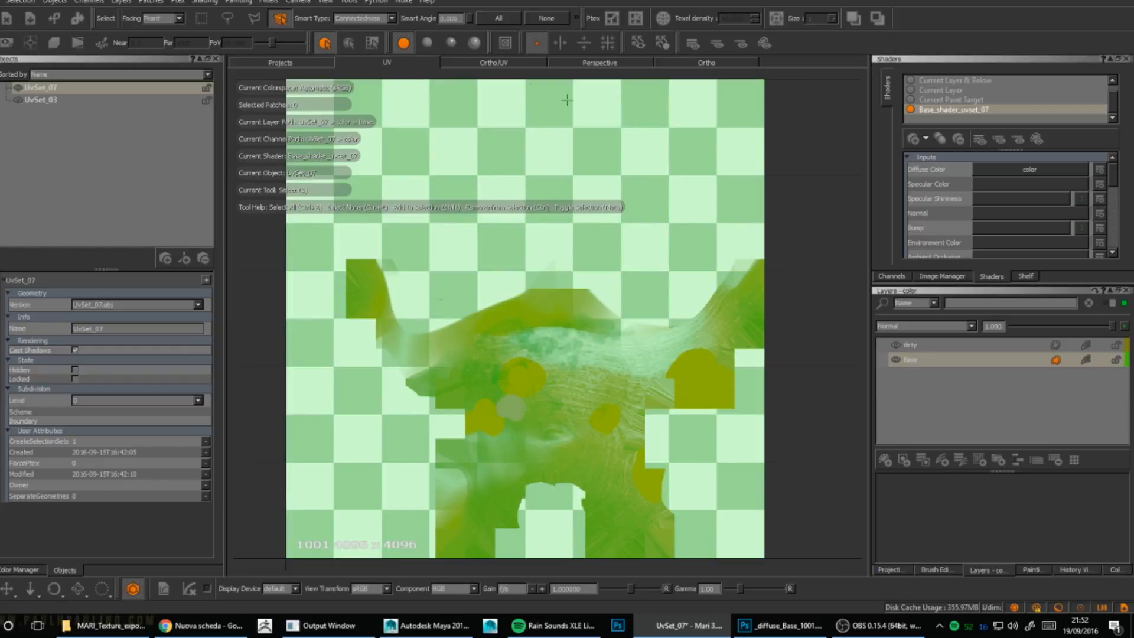
right_click(465, 284)
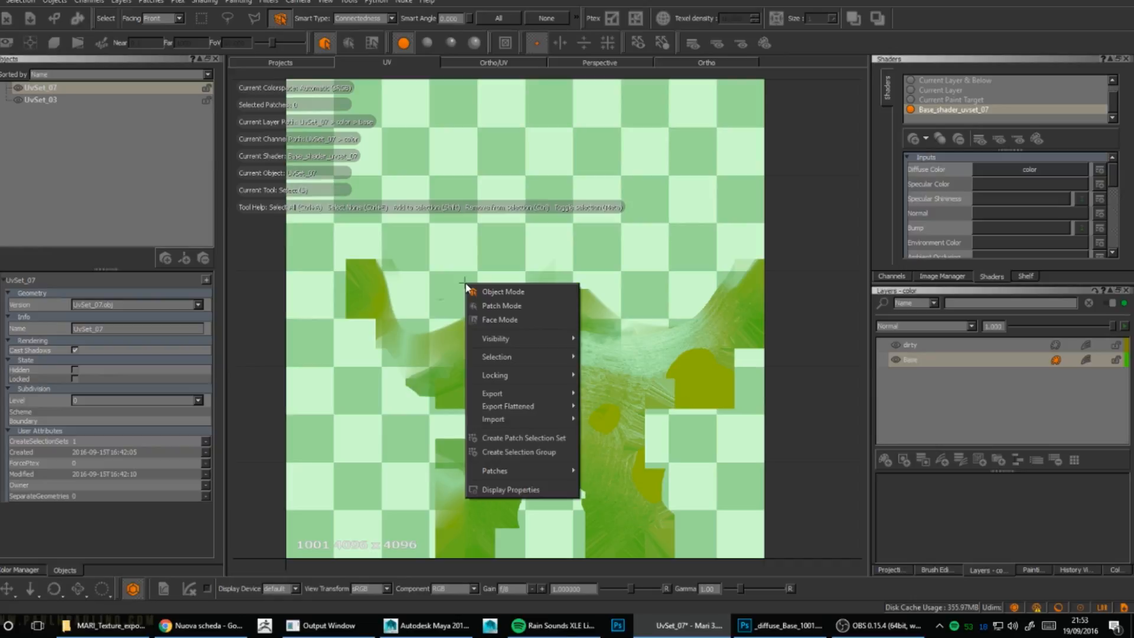
mouse_move(514, 475)
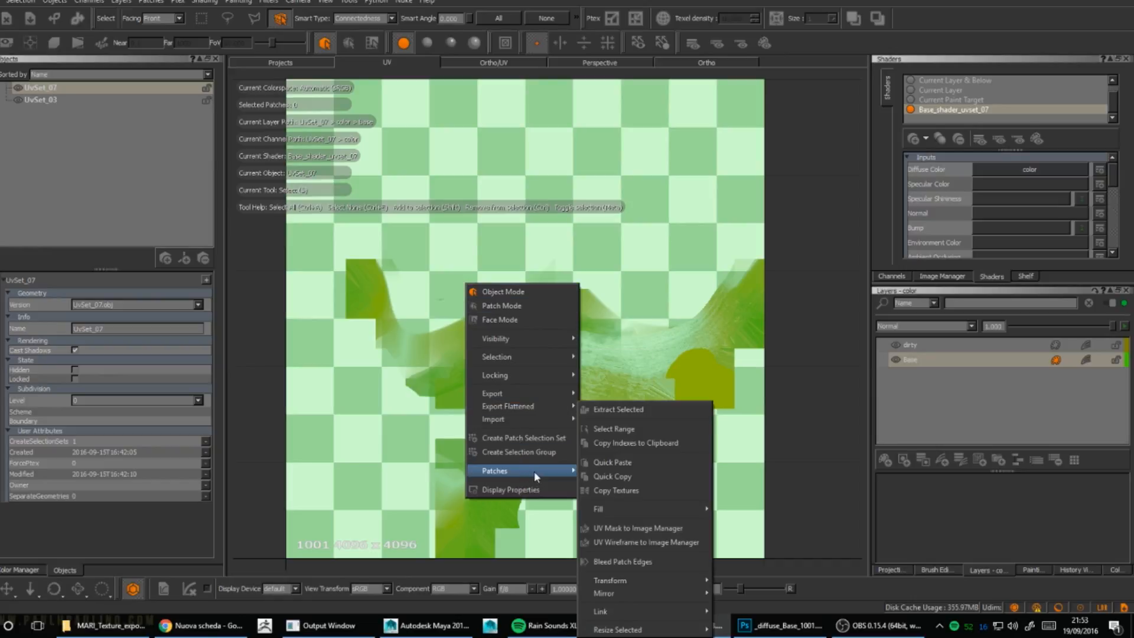
mouse_move(653, 584)
mouse_move(668, 633)
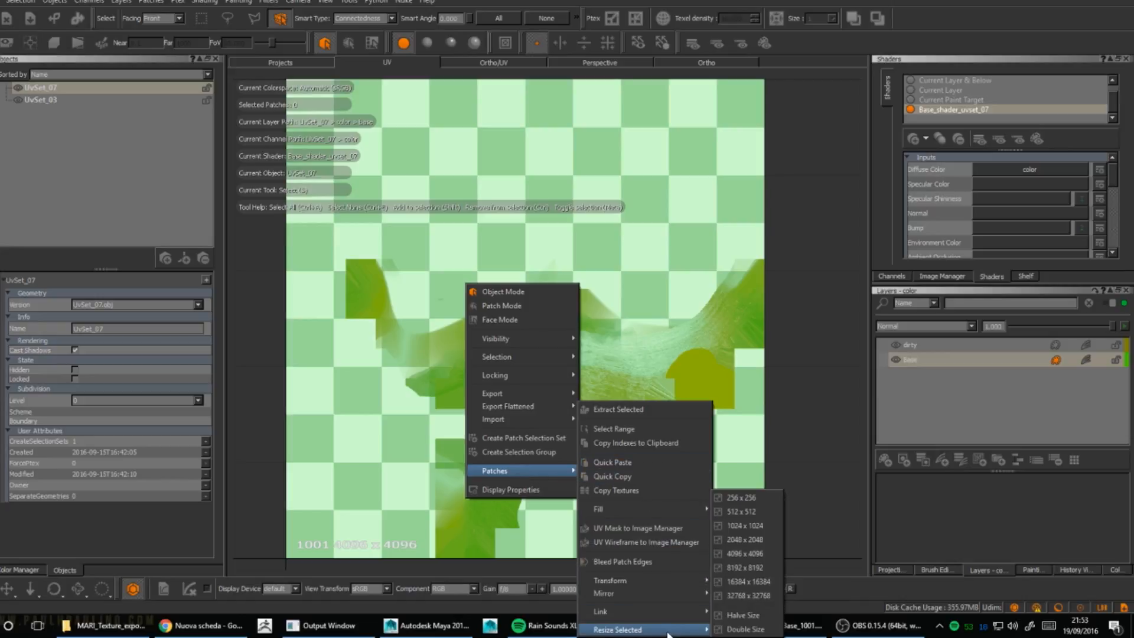
left_click(755, 556)
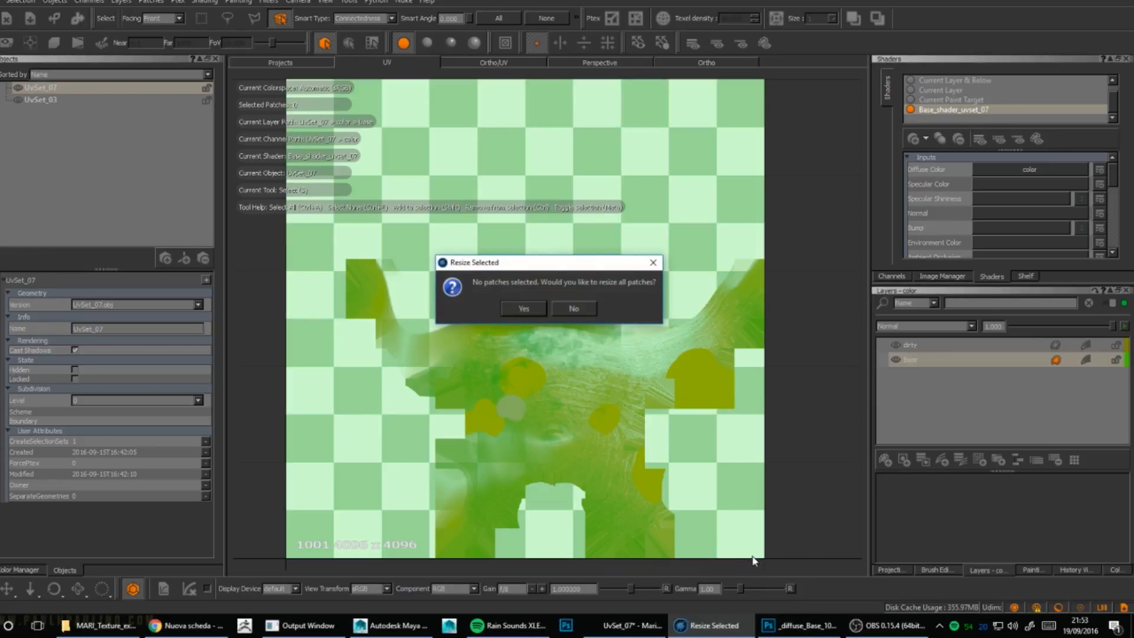
left_click(524, 308)
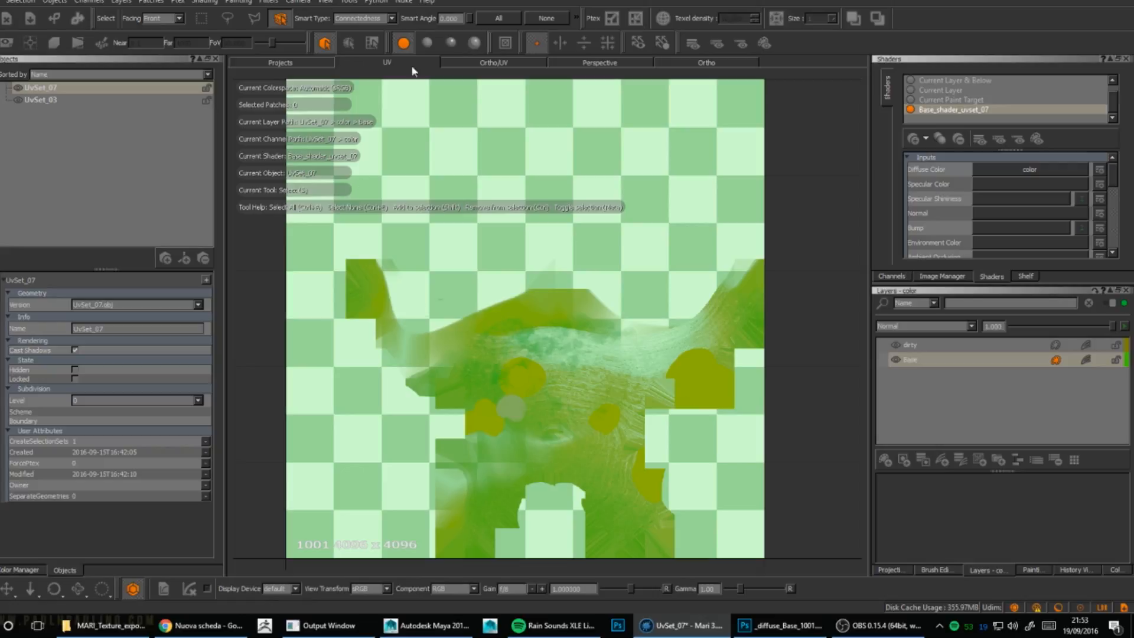
Step: Compare the puppet's head in the Perspective and Ortho views
left_click(599, 62)
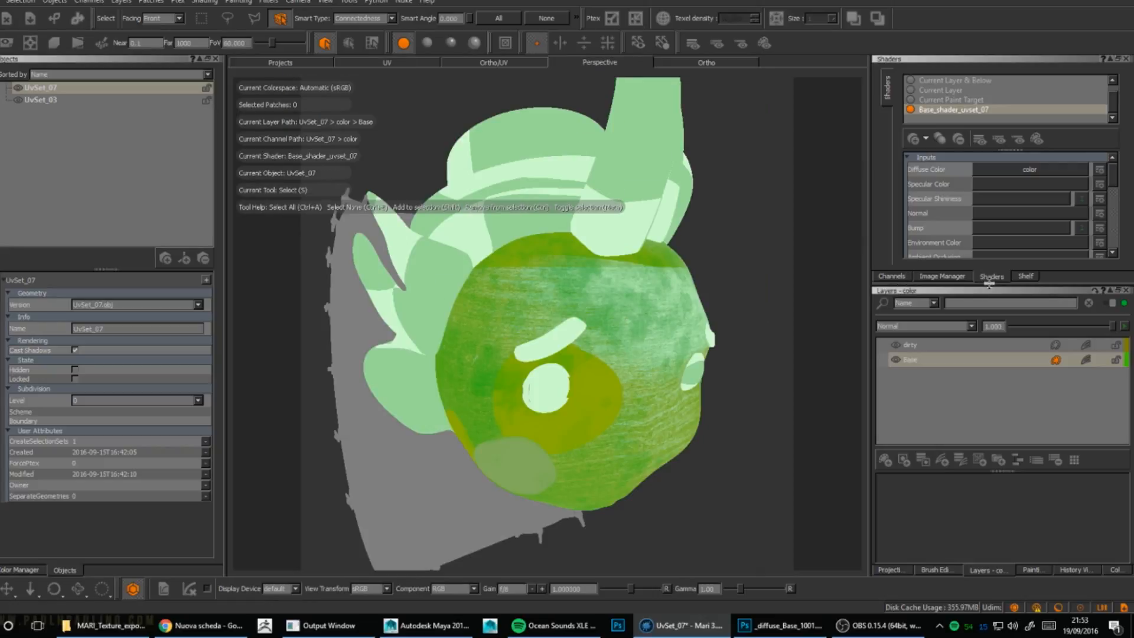
mouse_move(541, 408)
left_mouse_down("alt")
mouse_move(589, 411)
mouse_move(534, 417)
mouse_move(528, 407)
left_mouse_up("alt")
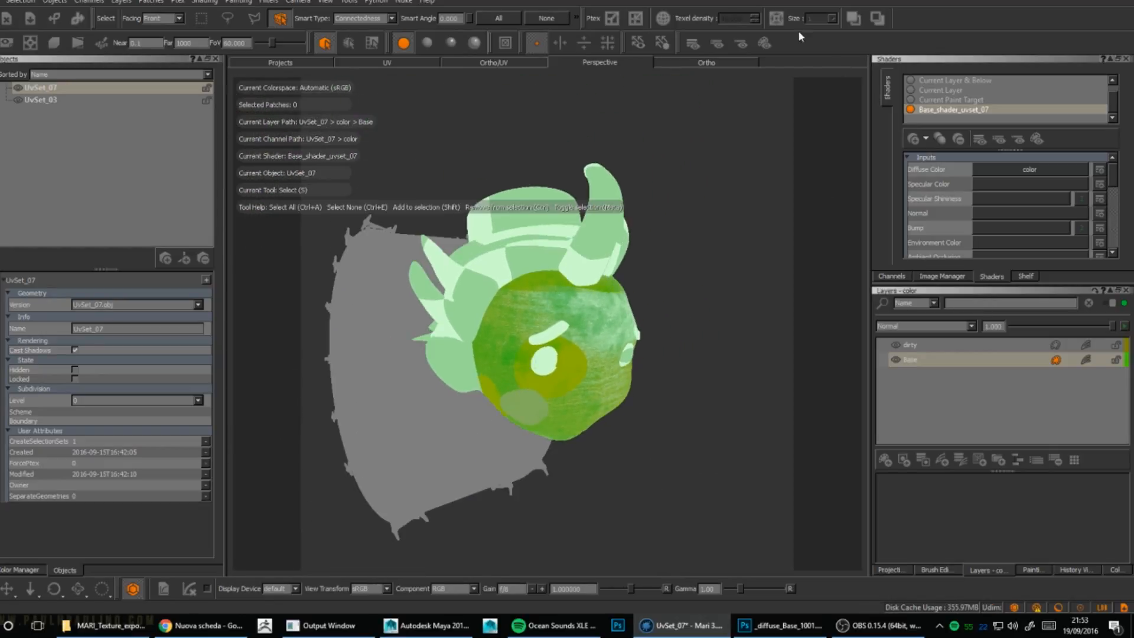
left_click(707, 62)
mouse_move(721, 222)
left_mouse_down("alt")
mouse_move(688, 238)
mouse_move(708, 240)
left_mouse_up("alt")
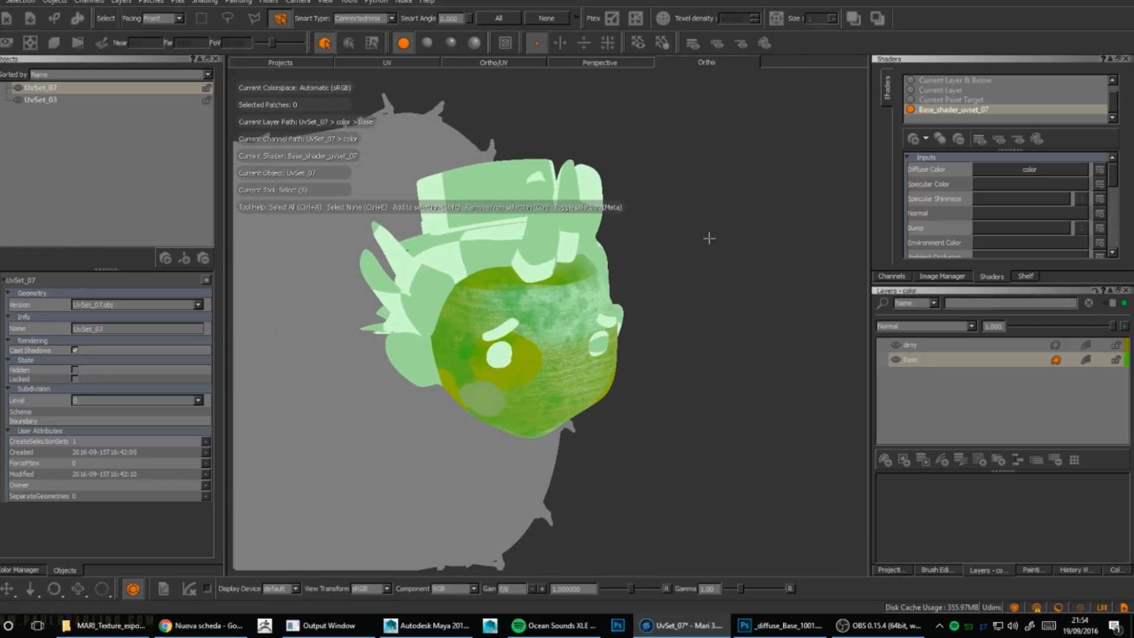
Step: Show the brush Shelf and reorder its Menu set so that Brush_4 comes before Brush_3
left_click(1025, 277)
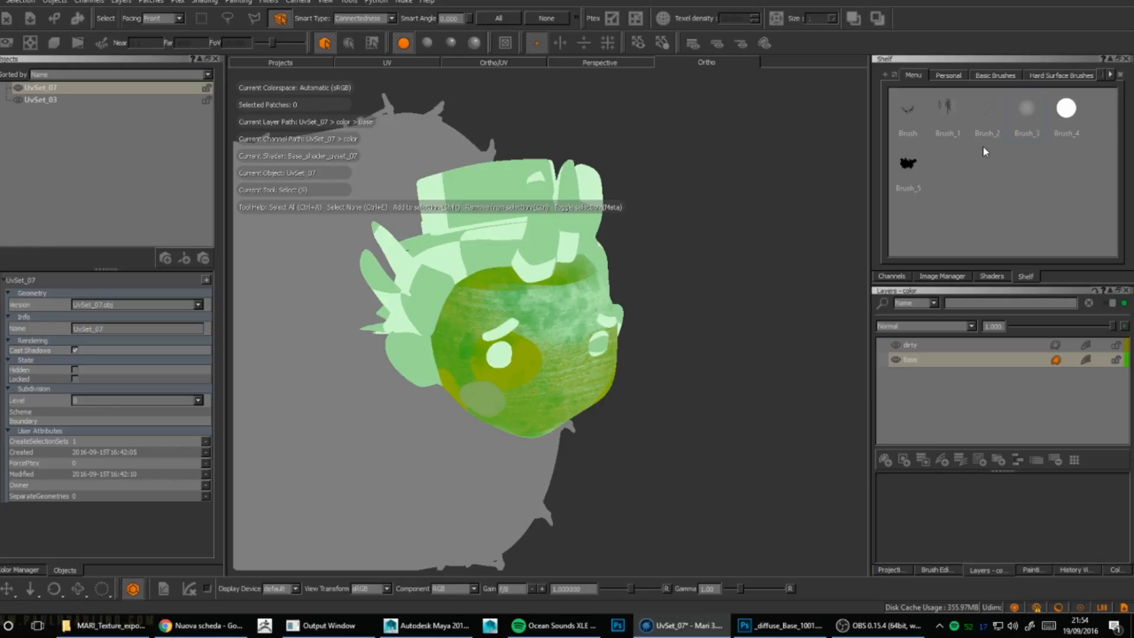
mouse_move(1020, 107)
left_mouse_down()
mouse_move(1098, 211)
mouse_move(962, 171)
mouse_move(927, 121)
left_mouse_up()
left_click_drag(1044, 112, 1044, 117)
Step: Check the Image Manager and add the crackSplat brush from Hard Surface Brushes to the Menu shelf
left_click(963, 275)
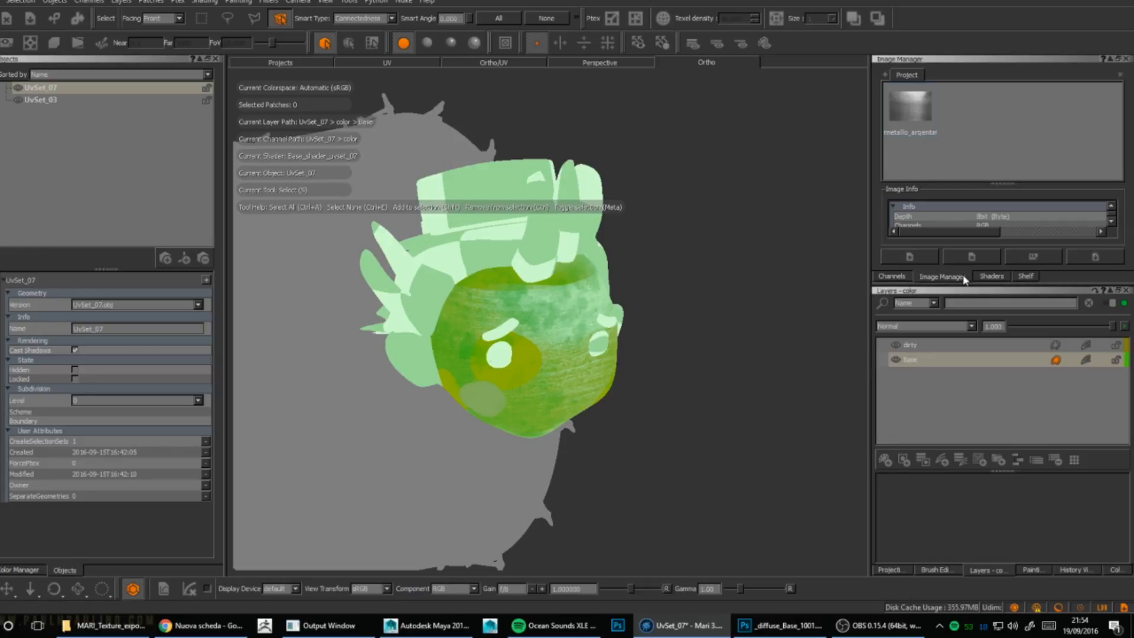
left_click(1024, 277)
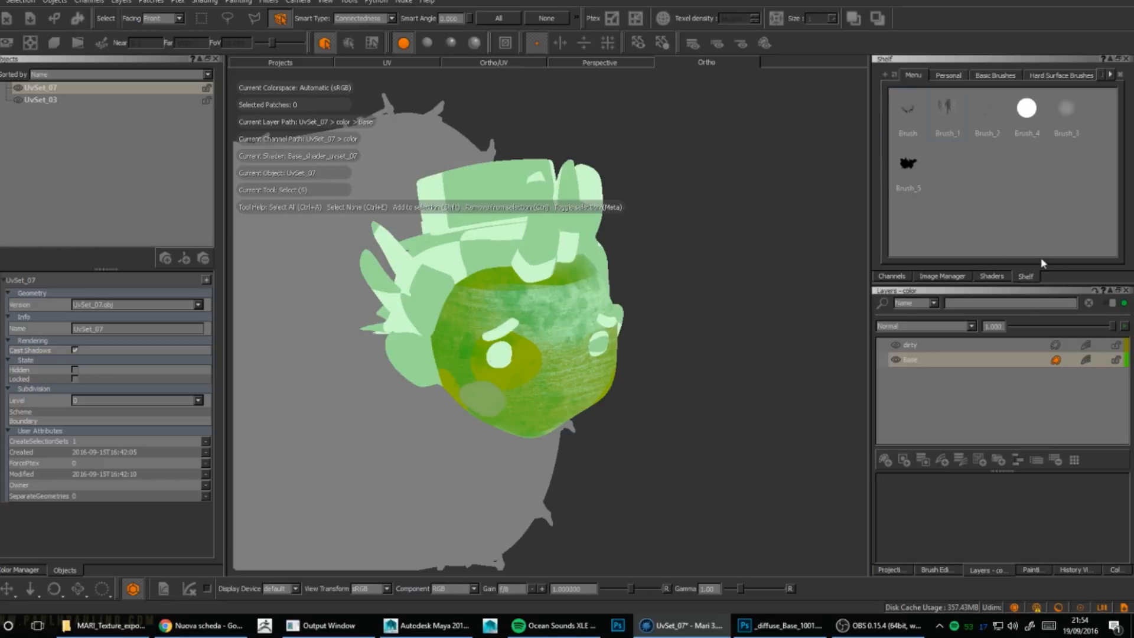
left_click(925, 571)
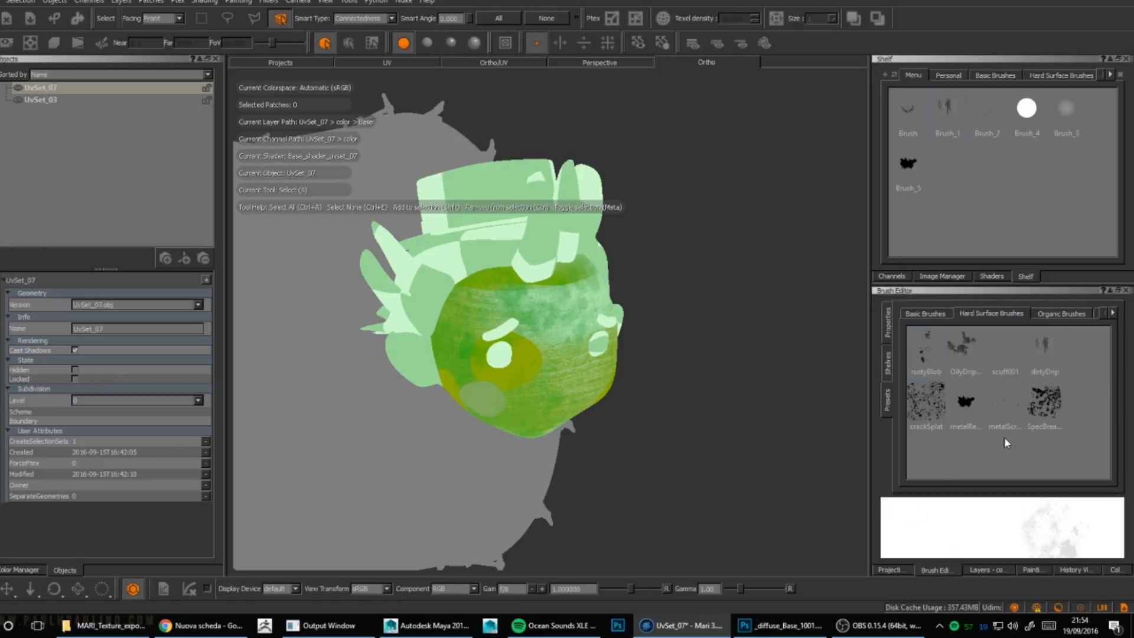
mouse_move(930, 416)
left_mouse_down()
mouse_move(1003, 234)
mouse_move(990, 193)
left_mouse_up()
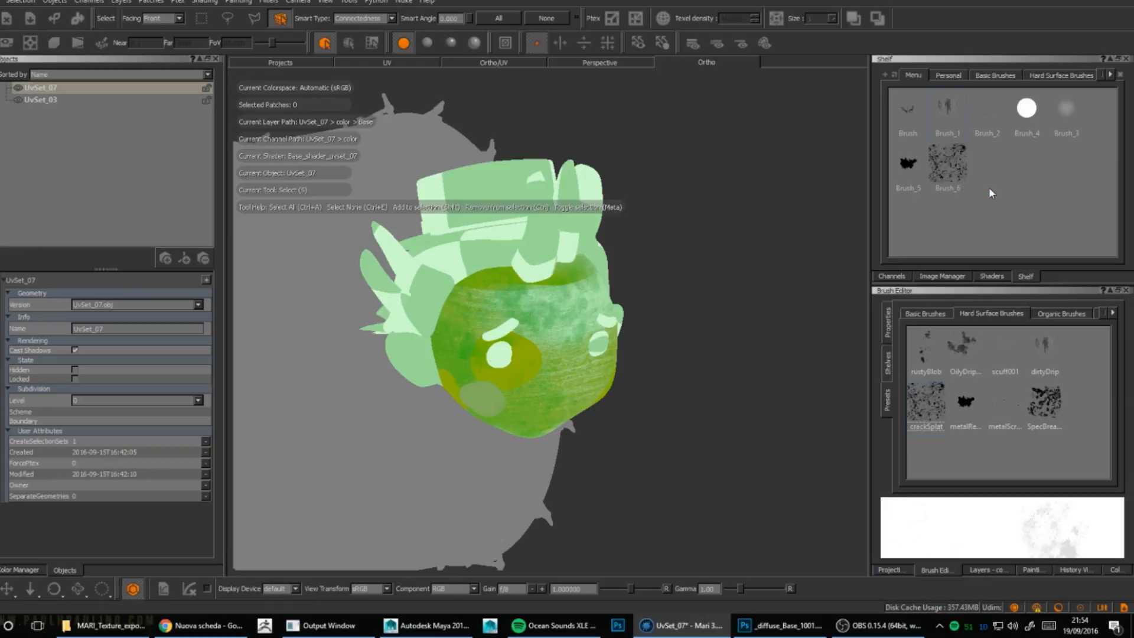
Step: Delete the added crackSplat brush from the Menu shelf
key("ctrl+z")
left_click_drag(956, 164, 1053, 381)
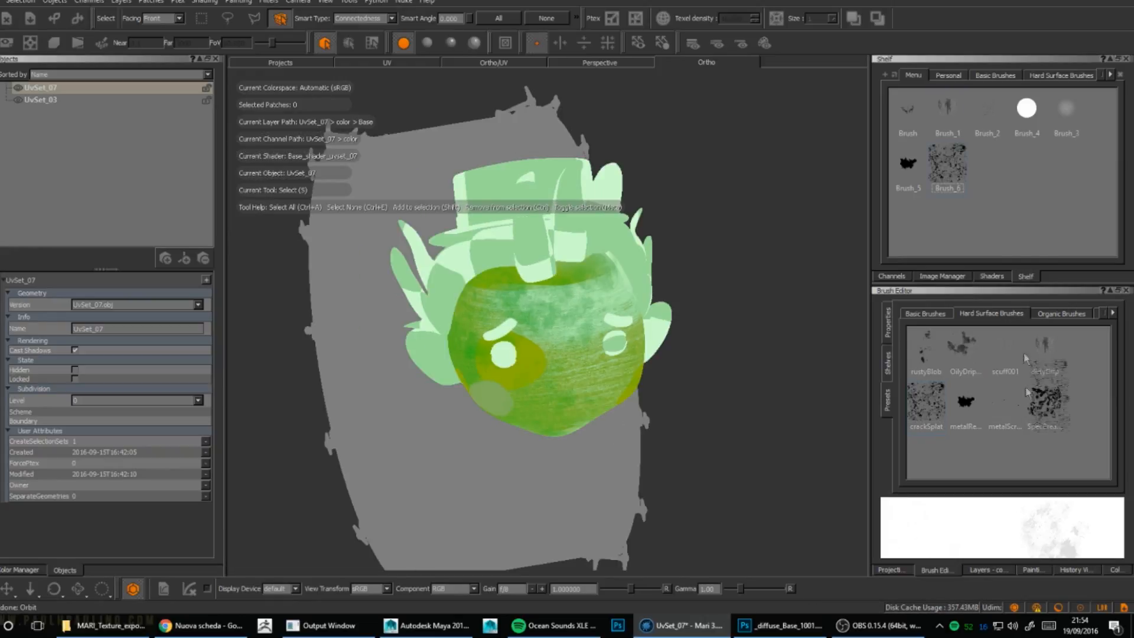
right_click(933, 153)
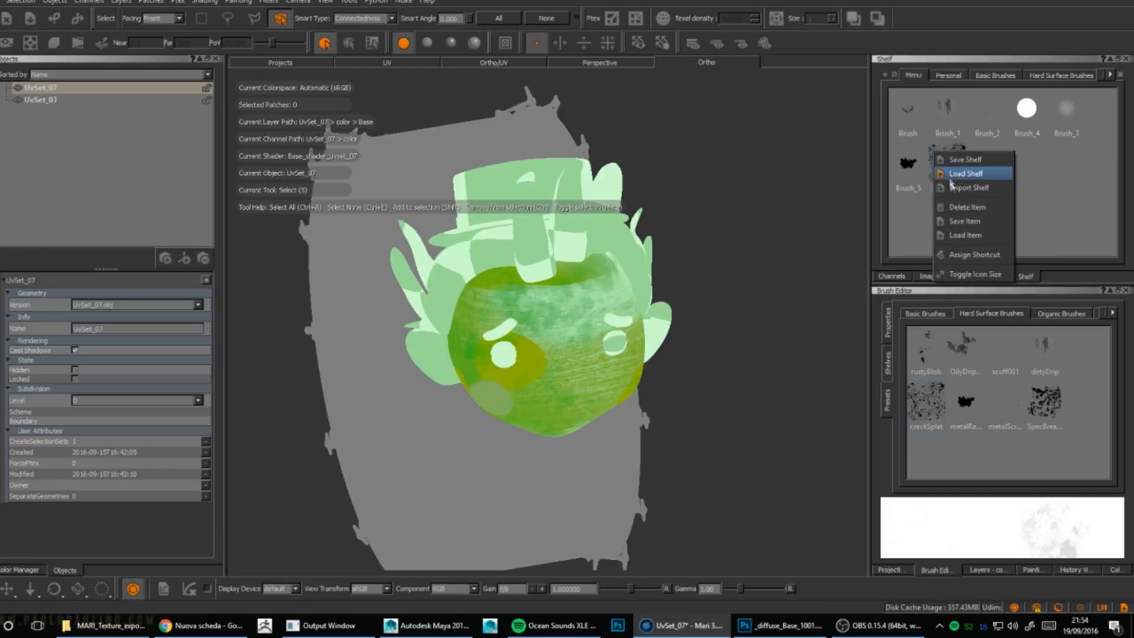
left_click(963, 208)
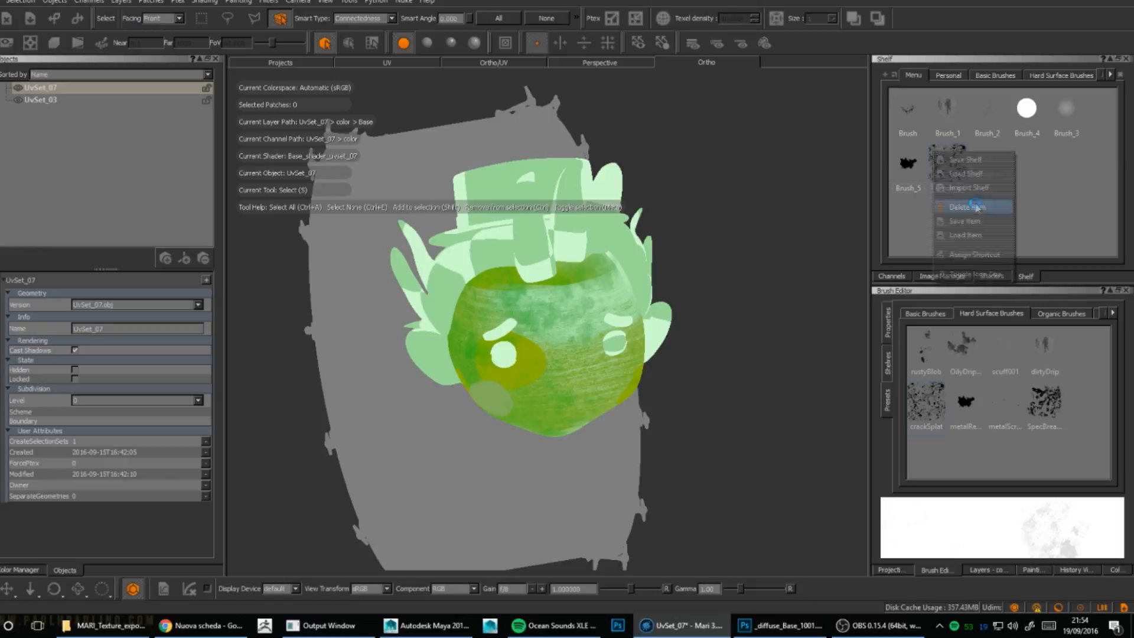
left_click_drag(432, 365, 548, 360, "alt")
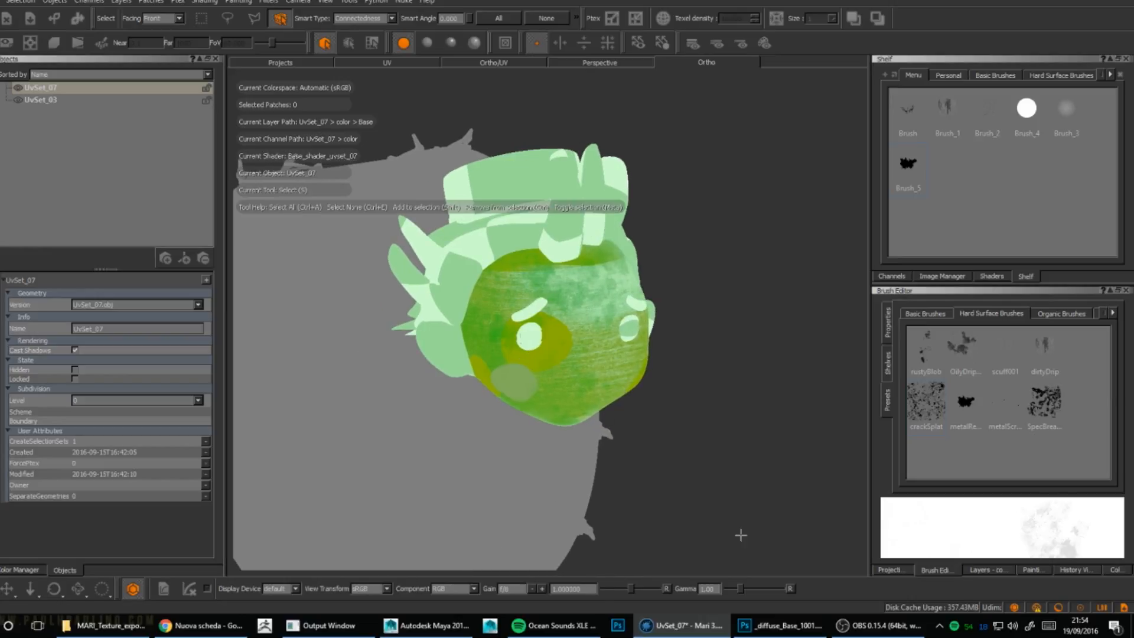